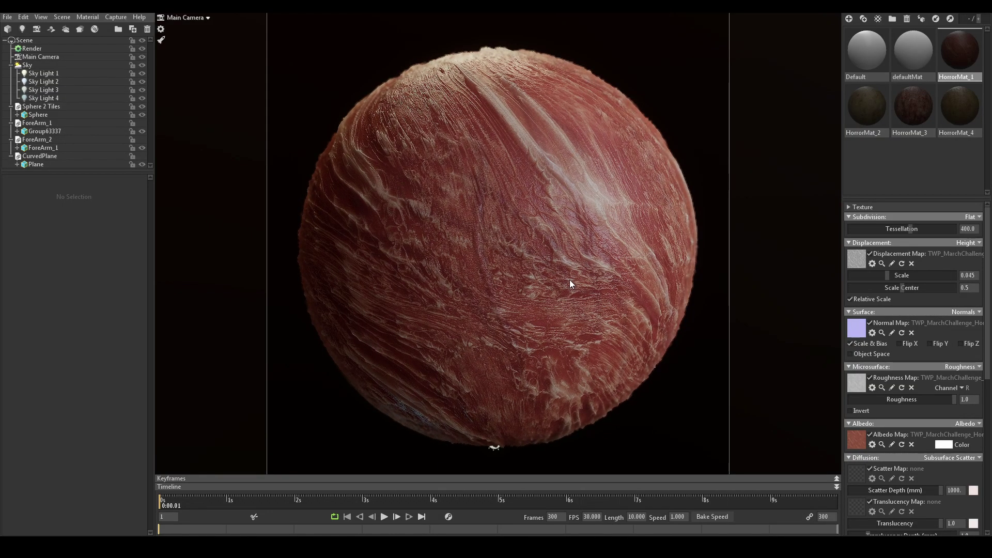
Apply HorrorMat_2, HorrorMat_3 and HorrorMat_4 to the sphere in turn, and finish with HorrorMat_3 assigned
left_click_drag(862, 104, 554, 217)
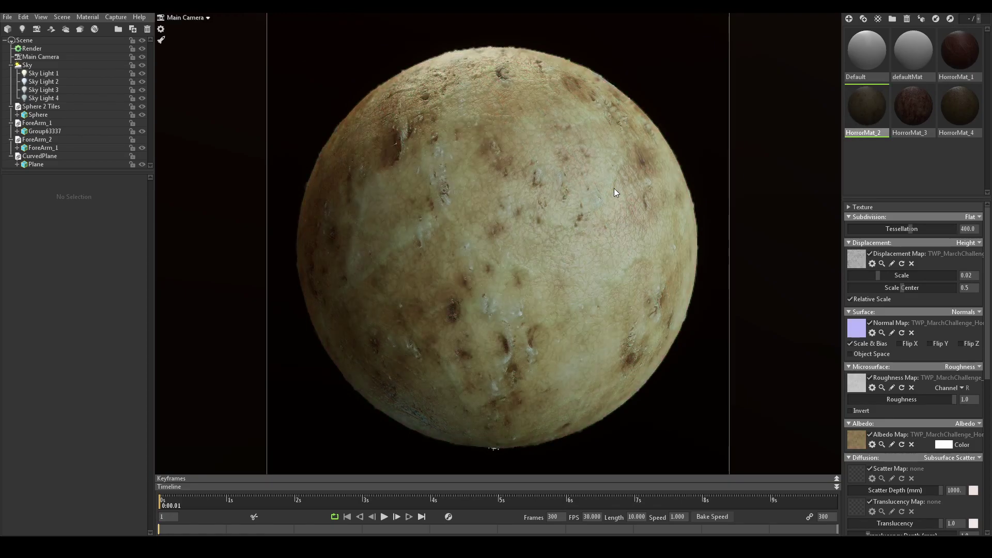
left_click_drag(910, 104, 452, 198)
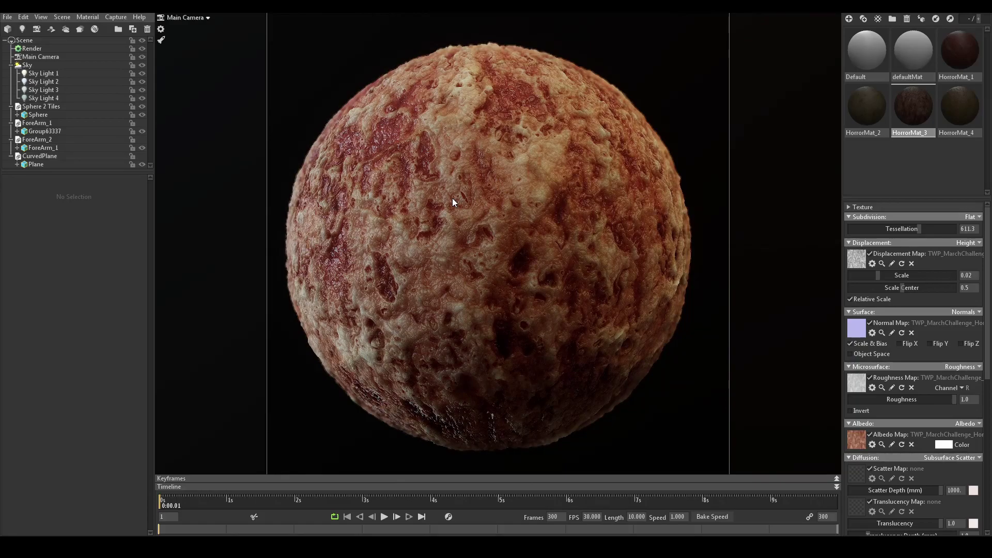
left_click_drag(960, 106, 636, 204)
left_click_drag(500, 214, 529, 219)
left_click_drag(930, 99, 544, 212)
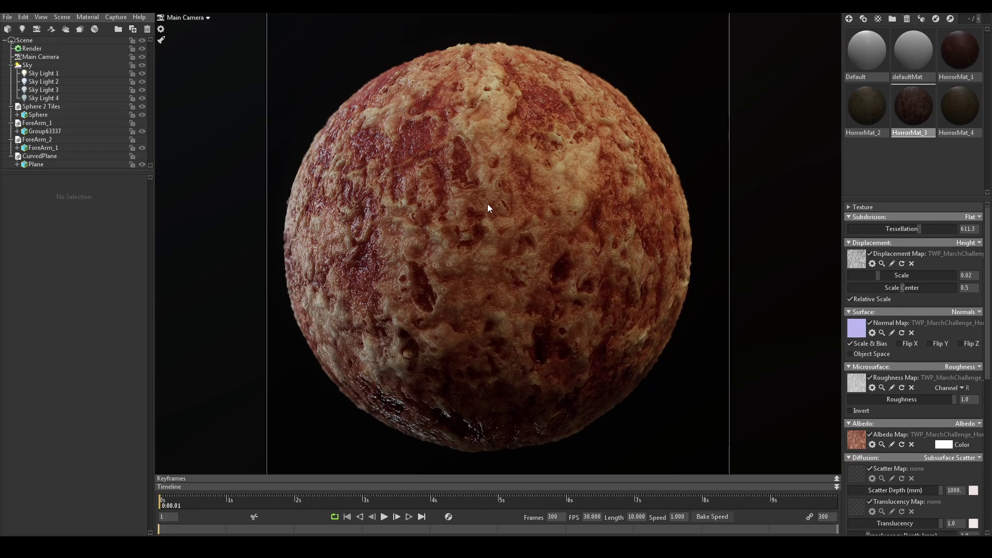
left_click_drag(504, 212, 492, 212)
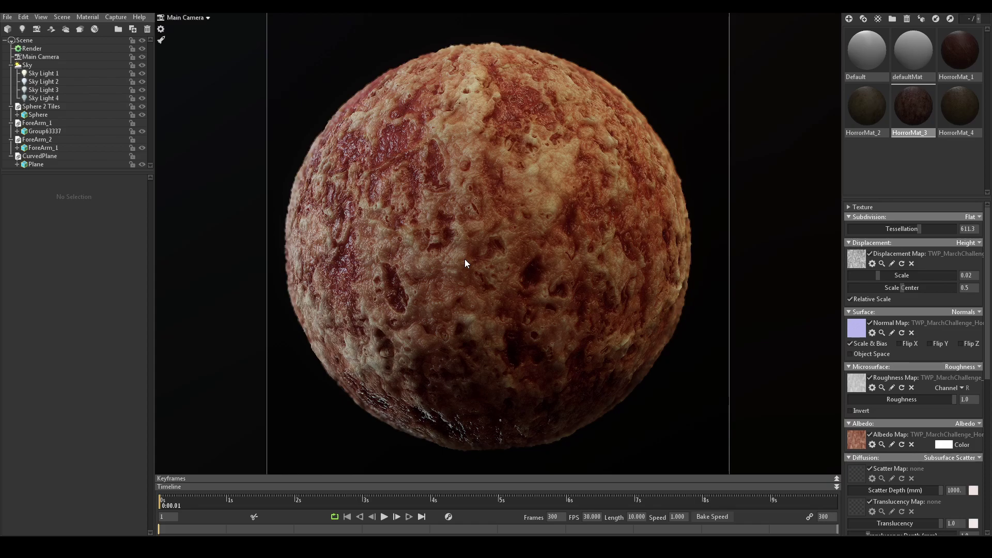
Switch to Substance 3D Designer and examine the TWP_MarchChallenge_HorrorMat_3 graph from its starting grunge nodes to its outputs
key("alt+Tab")
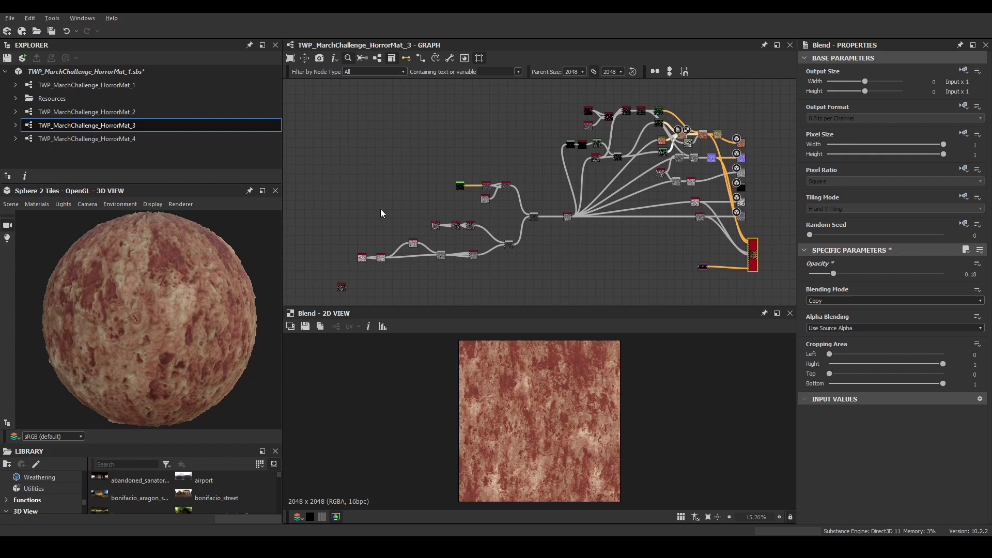
left_click_drag(353, 219, 511, 268)
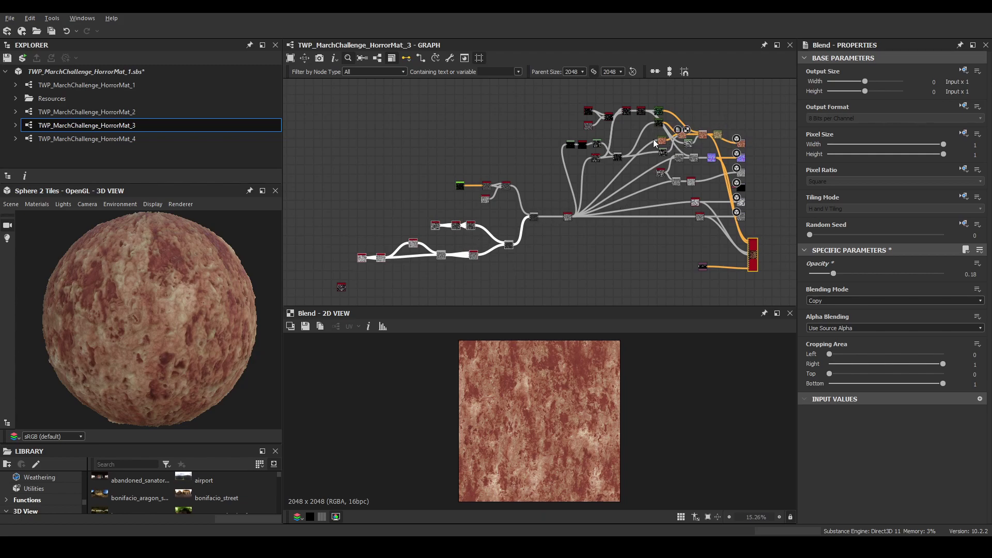
middle_click_drag(713, 159, 617, 202)
scroll(618, 202, "up", 5)
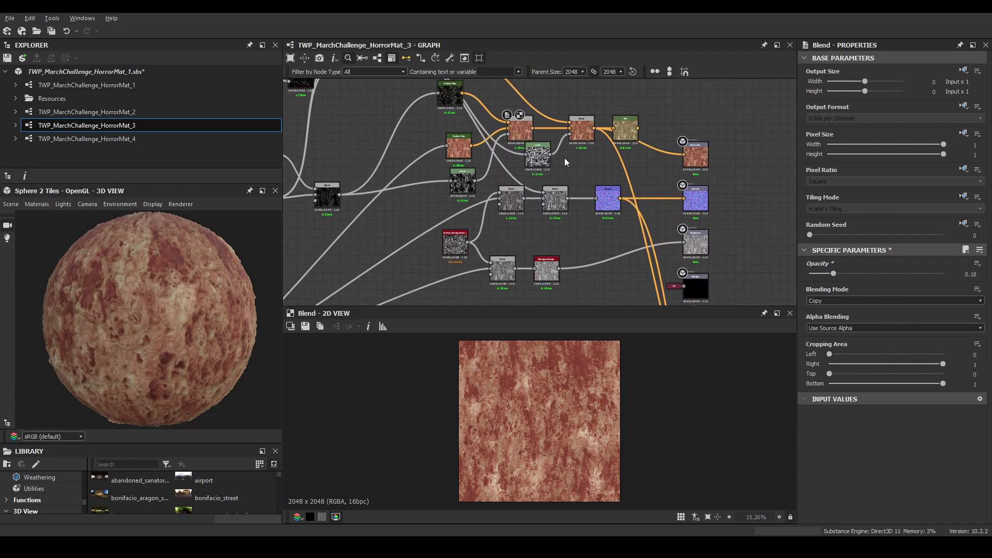
middle_click_drag(538, 287, 600, 221)
scroll(579, 169, "down", 4)
scroll(610, 176, "up", 2)
middle_click_drag(610, 181, 748, 150)
Enlarge the 3D view to examine the material on the sphere, and restore the docked layout
key("space")
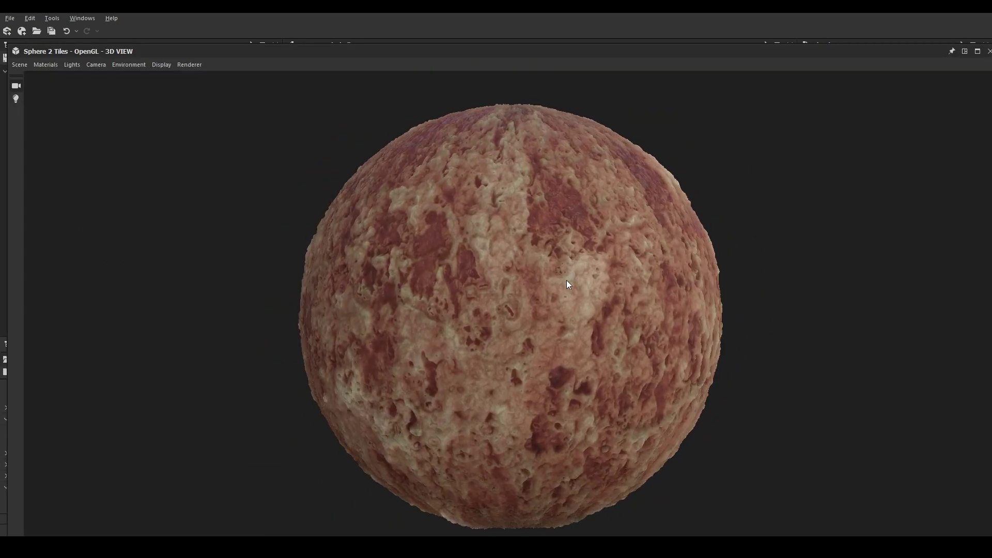
key("ctrl+shift")
mouse_move(515, 268)
left_mouse_down()
mouse_move(478, 269)
mouse_move(510, 275)
mouse_move(499, 272)
left_mouse_up()
left_click(965, 52)
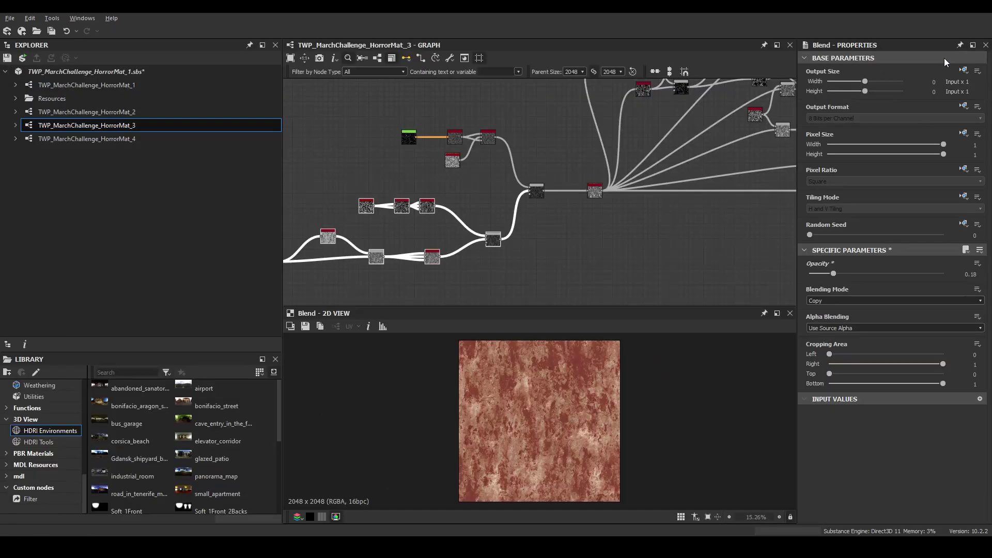
Re-export the HorrorMat_3 graph's outputs and switch to Marmoset Toolbag to check the material on the sphere
middle_click_drag(451, 244, 566, 223)
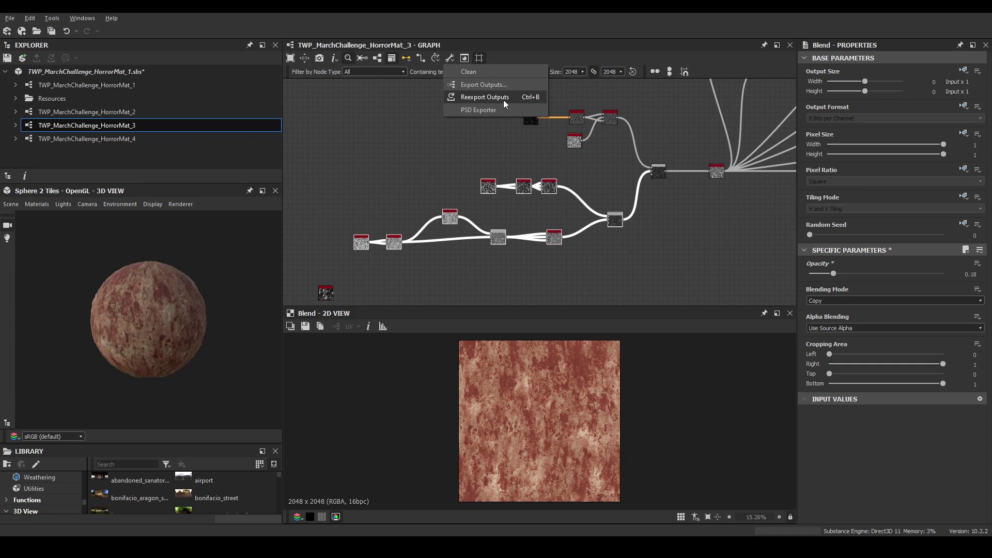
left_click(504, 100)
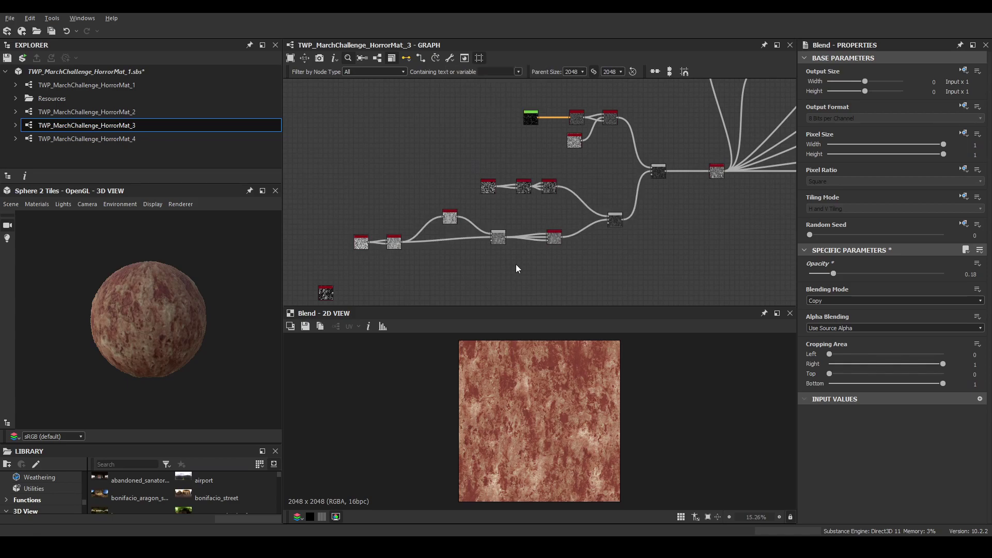
key("alt+Tab")
left_click_drag(514, 243, 463, 215)
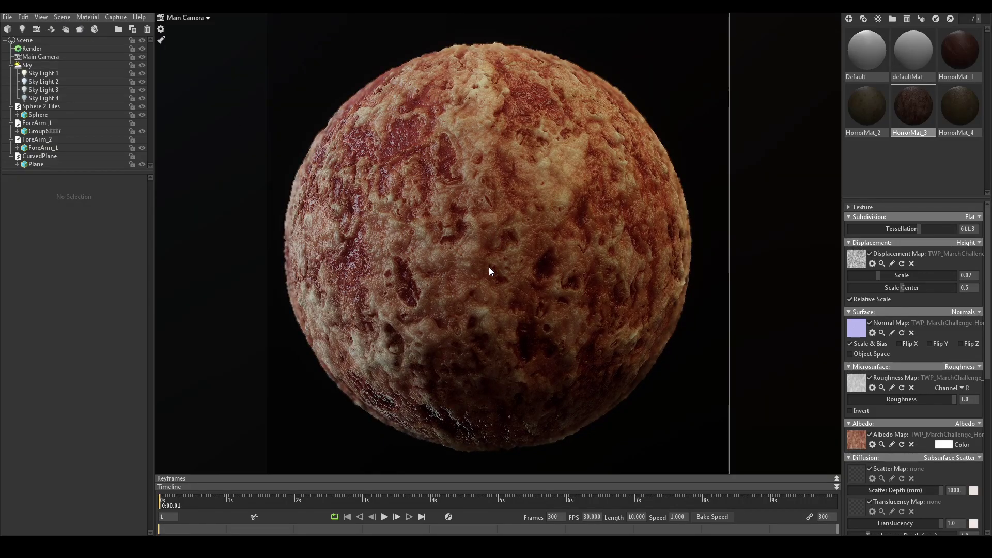
Switch back to Substance 3D Designer and examine the unconnected Custom Grunge Generator node's pattern and parameters
key("alt+Tab")
scroll(442, 238, "up", 3)
scroll(442, 238, "up", 1)
scroll(437, 233, "down", 1)
scroll(429, 217, "up", 2)
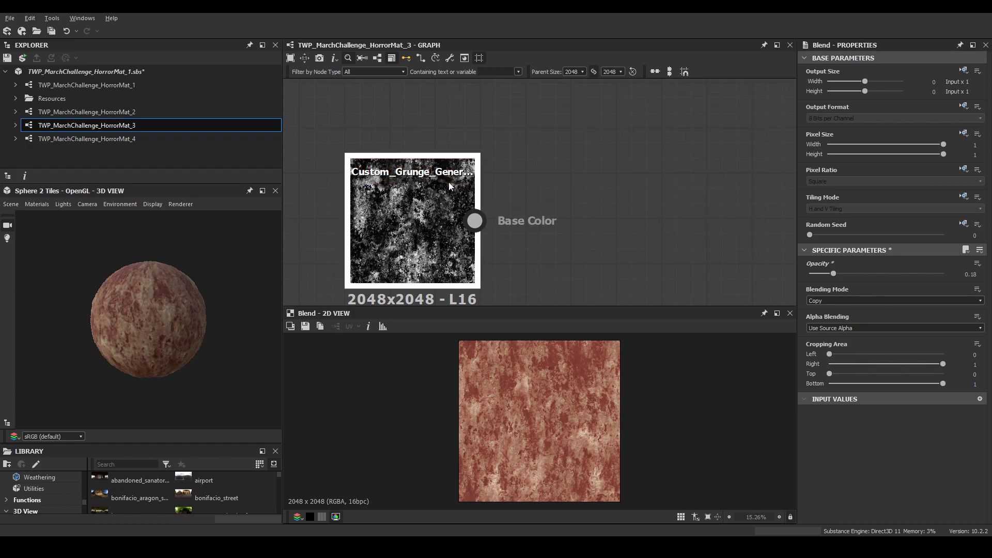
double_click(407, 231)
scroll(551, 412, "up", 5)
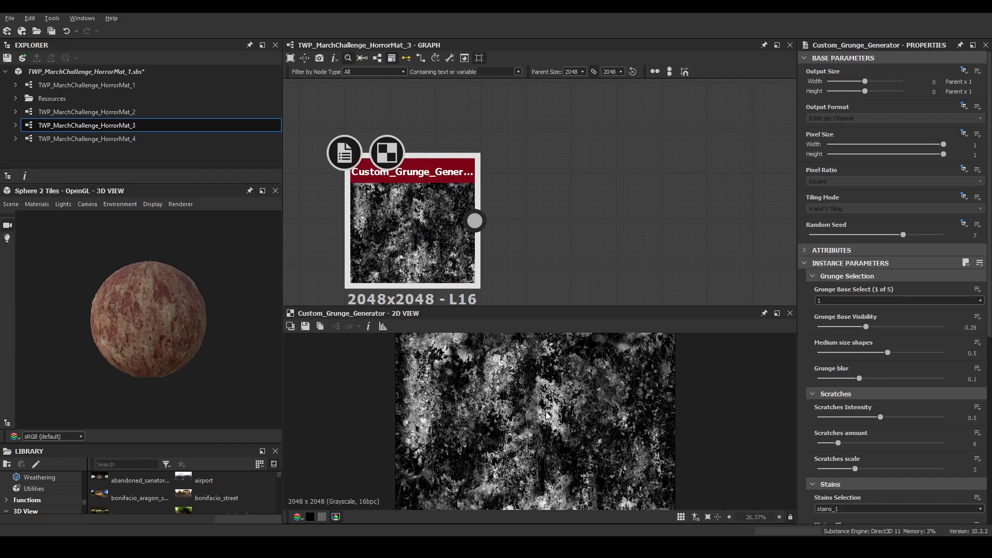
scroll(551, 412, "down", 4)
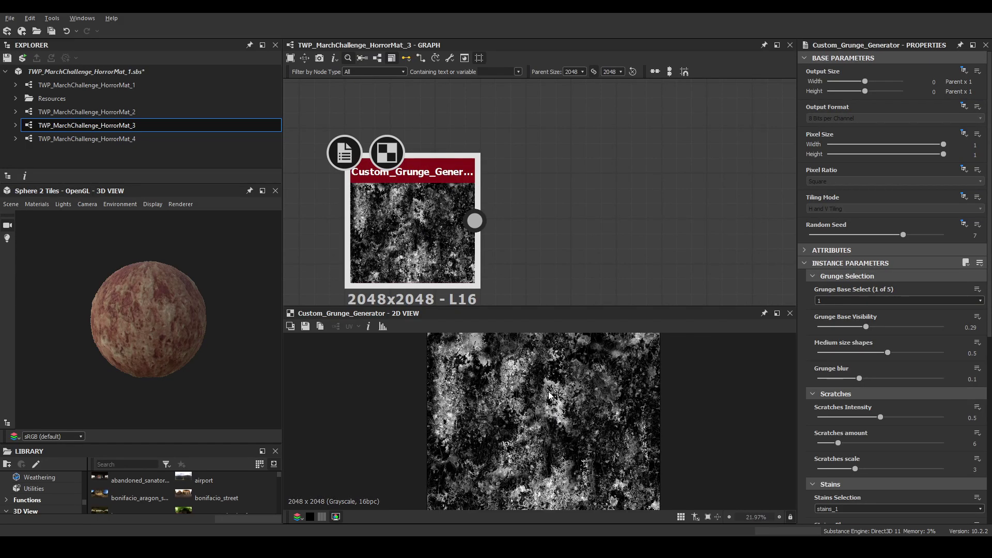
left_click(598, 190)
key("space")
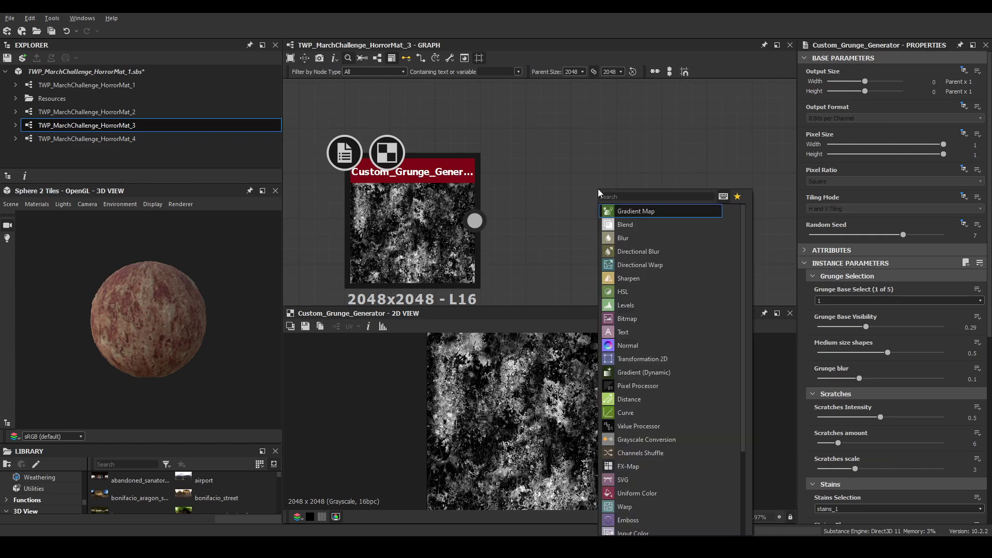
type("grunge")
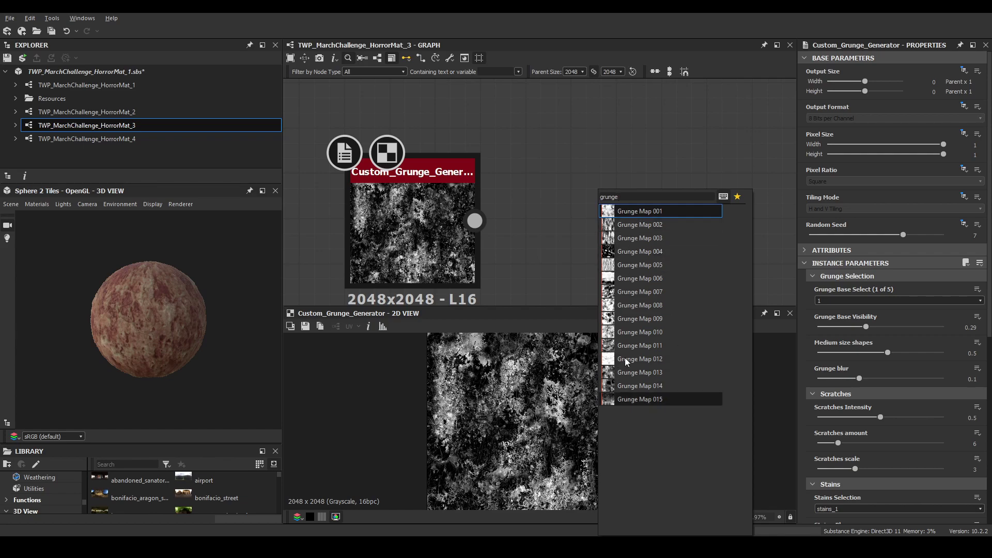
left_click(551, 164)
Add a Grunge Map 008 node beside the unconnected Custom Grunge Generator and preview its pattern
left_click_drag(416, 212, 423, 188)
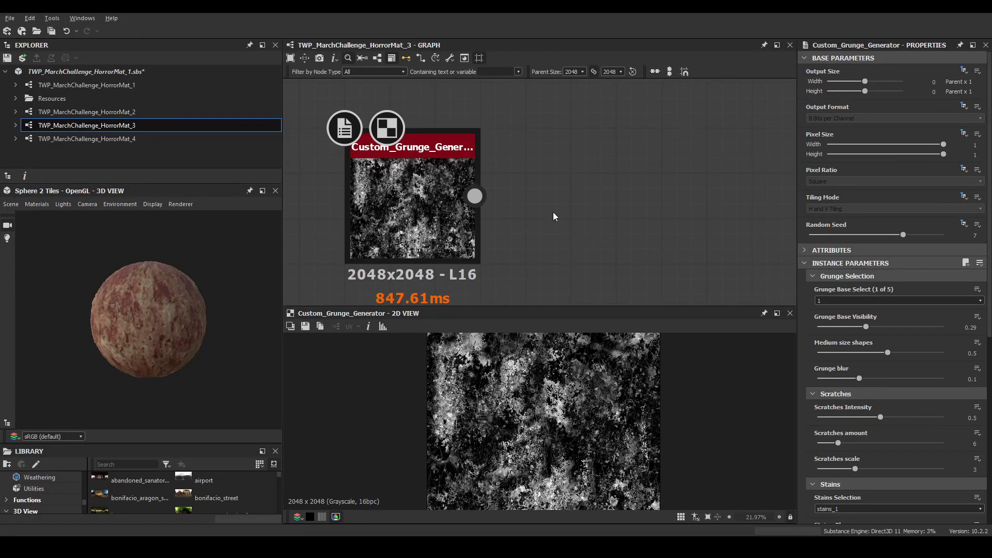
key("space")
type("grunge")
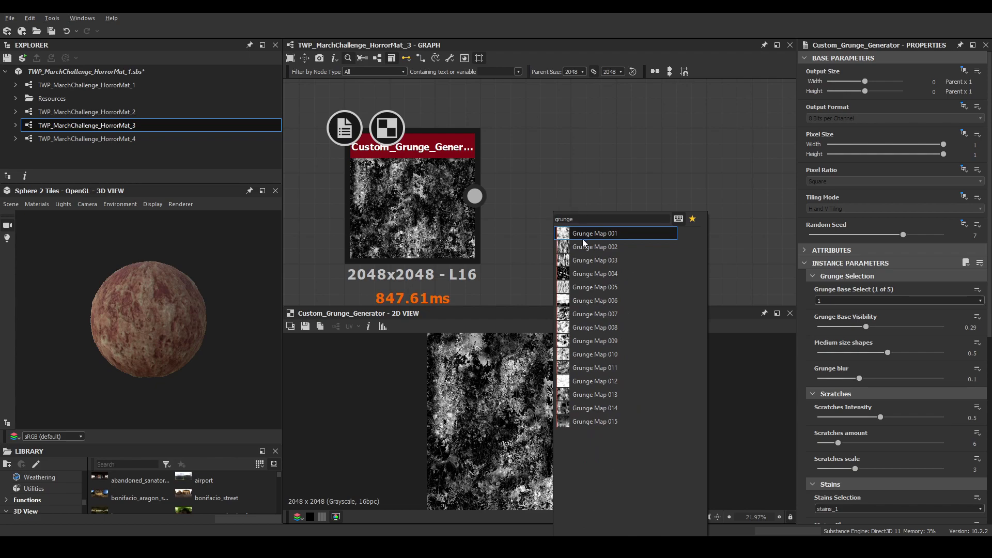
left_click(613, 328)
left_click_drag(559, 237, 654, 237)
scroll(588, 476, "up", 2)
scroll(600, 470, "down", 1)
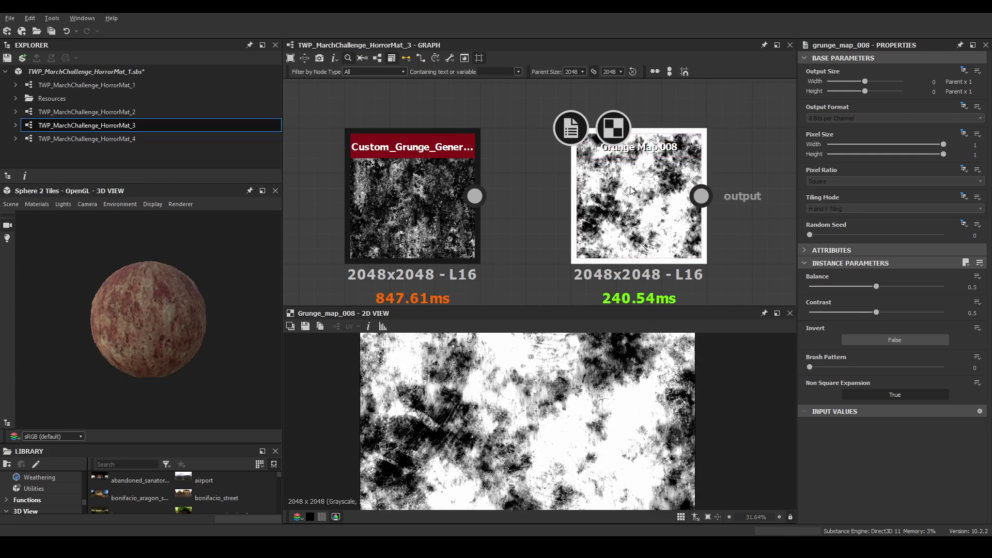
Open the reference graph of the Grunge Map 008 node and examine how its node network is built
right_click(631, 188)
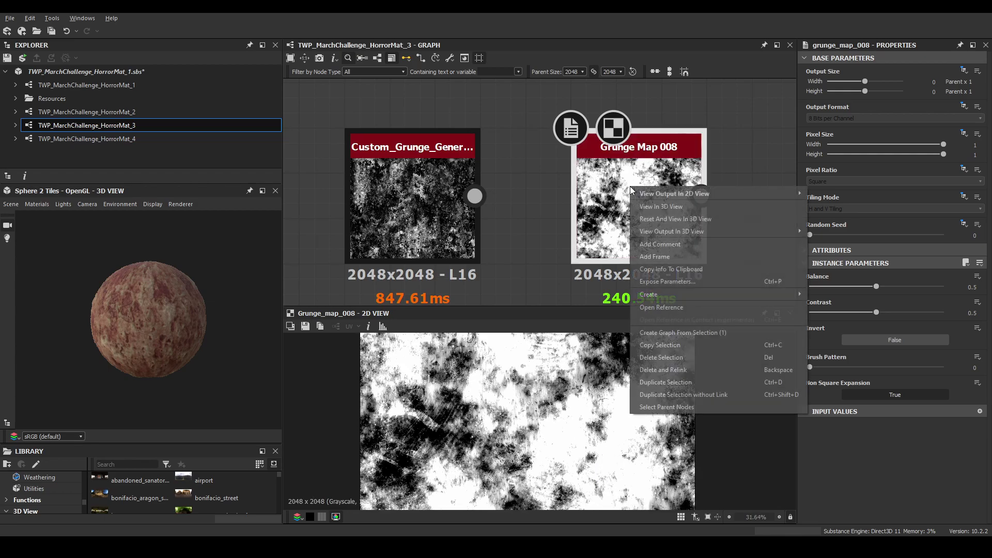
left_click(684, 308)
left_click(479, 278)
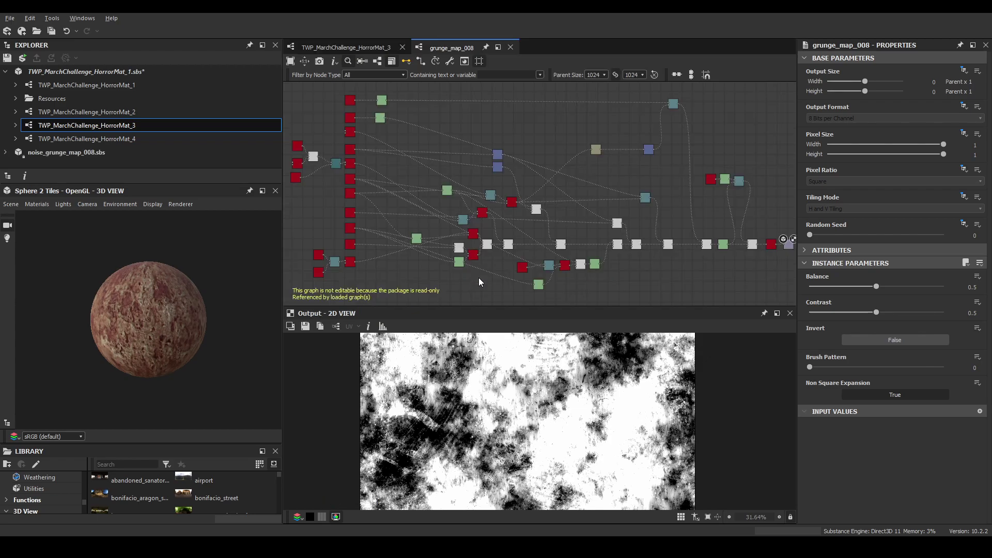
scroll(445, 233, "up", 5)
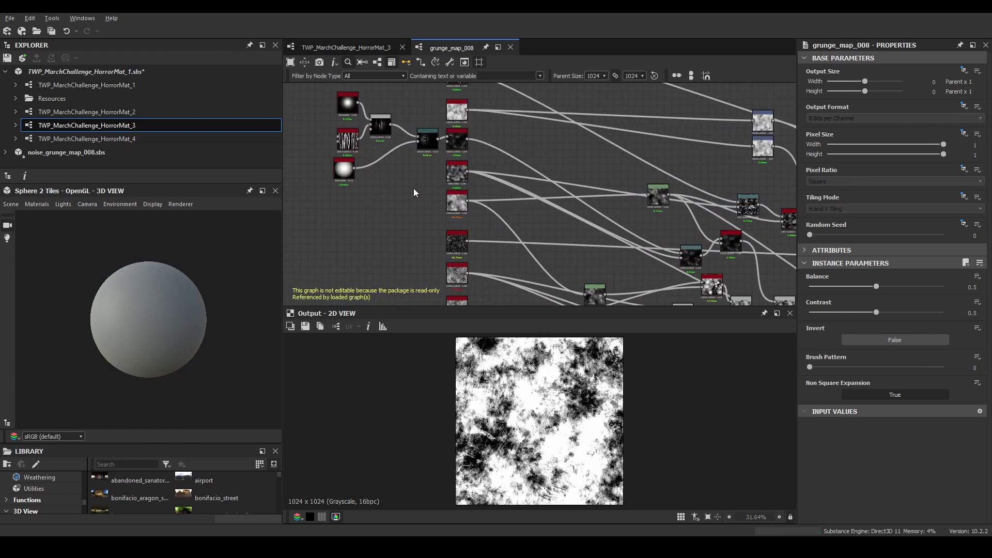
scroll(414, 195, "up", 3)
scroll(614, 225, "down", 2)
middle_click_drag(614, 225, 515, 196)
scroll(514, 196, "up", 5)
Preview a Blend node near the end of the grunge_map_008 graph, and close that graph
double_click(548, 165)
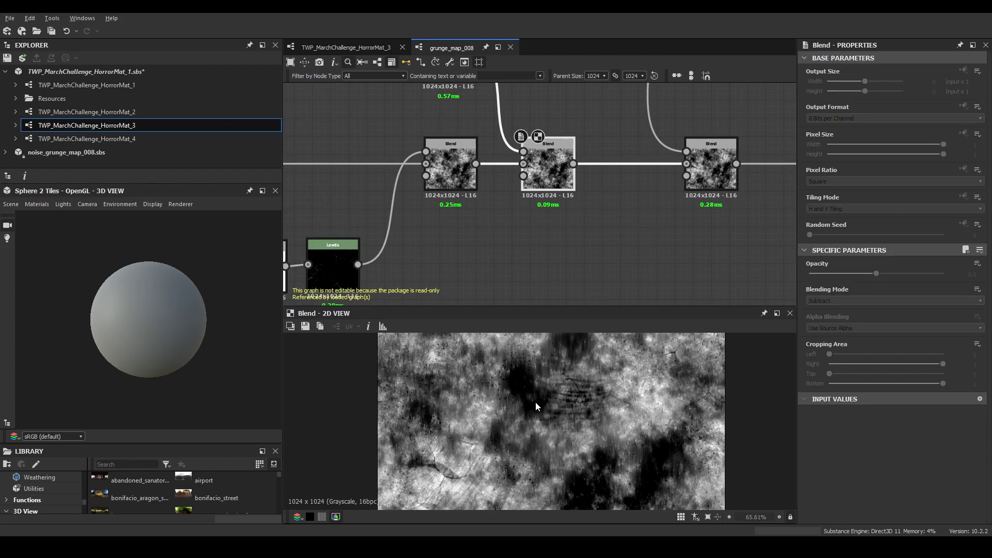
scroll(535, 402, "up", 1)
scroll(615, 197, "down", 6)
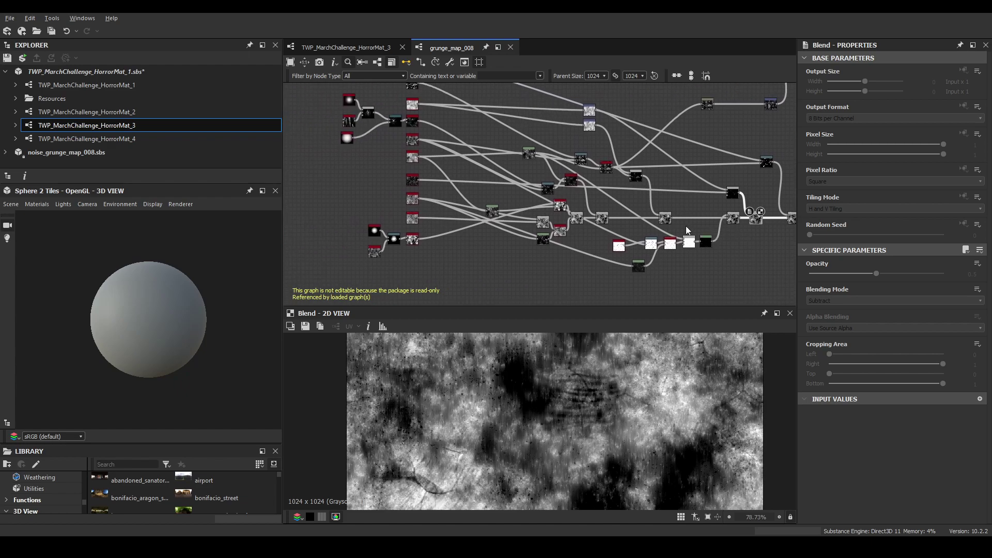
scroll(704, 238, "down", 3)
middle_click_drag(663, 226, 580, 234)
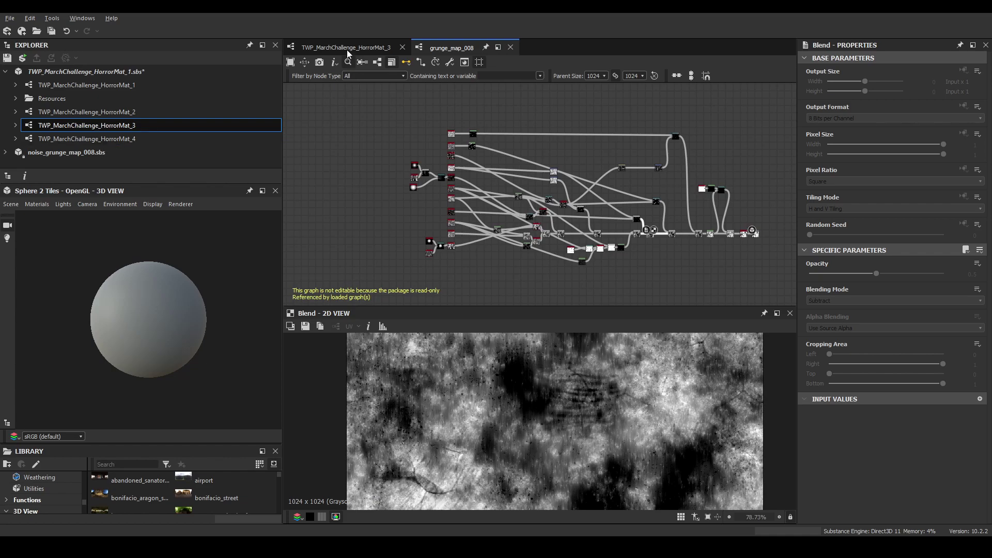
left_click(510, 47)
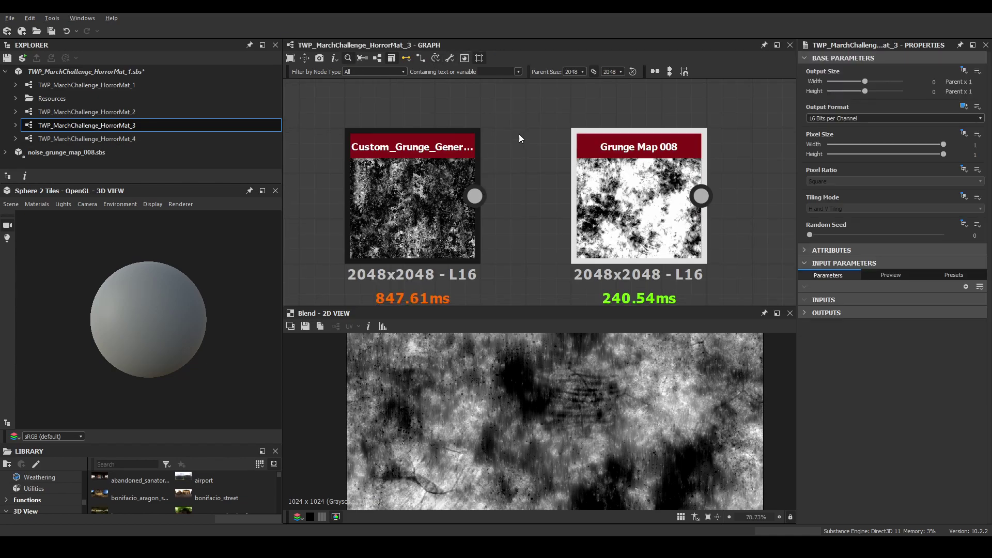
Delete the Grunge Map 008 node from the HorrorMat_3 graph
scroll(563, 180, "down", 2)
middle_click_drag(582, 156, 538, 178)
scroll(473, 192, "up", 2)
left_click(572, 210)
key("Delete")
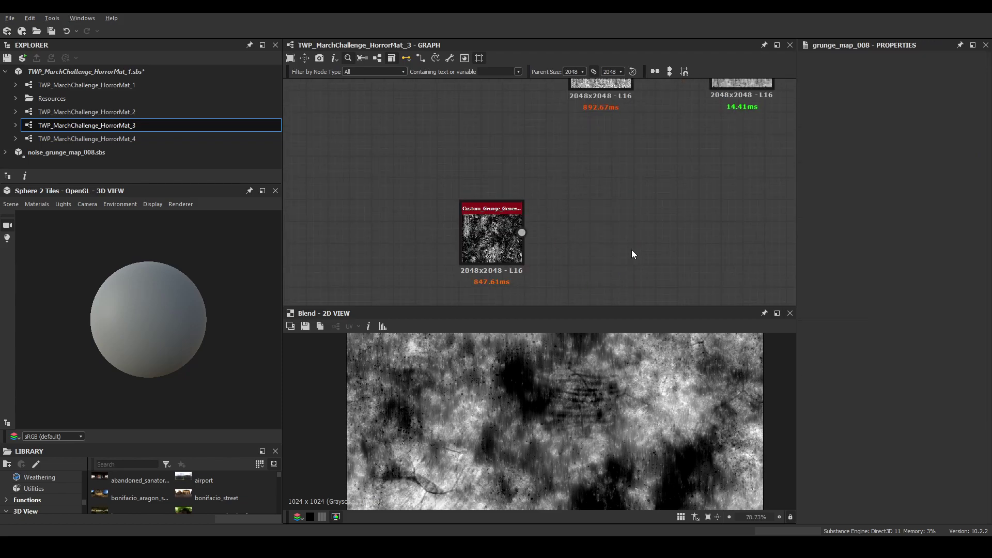
Move the unconnected Custom Grunge Generator closer to the node chain and select the lower branch of nodes feeding the blend
scroll(665, 151, "down", 1)
middle_click_drag(664, 150, 469, 224)
left_click_drag(372, 269, 366, 224)
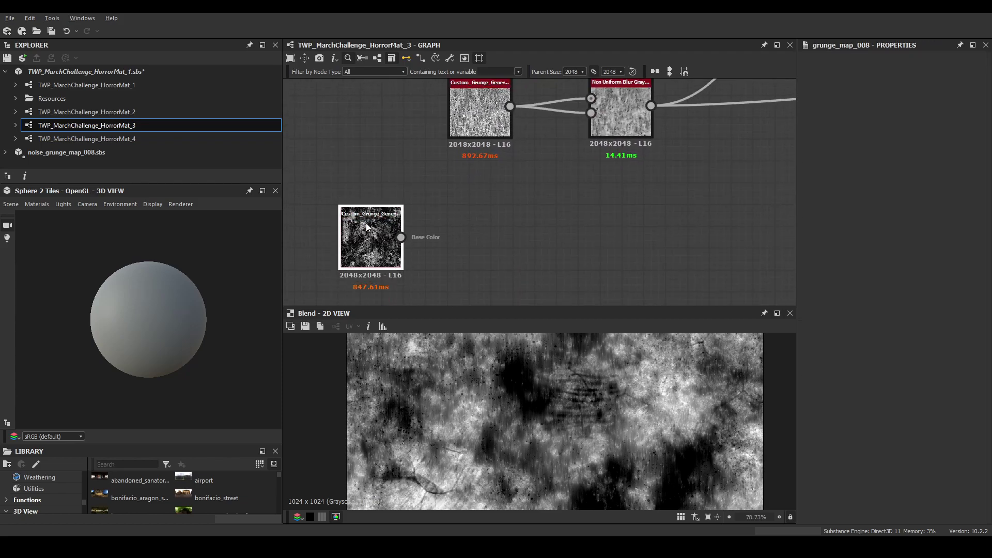
scroll(422, 186, "down", 3)
scroll(398, 138, "up", 1)
left_click_drag(362, 113, 695, 196)
middle_click_drag(694, 170, 622, 230)
scroll(672, 189, "down", 3)
middle_click_drag(672, 190, 422, 249)
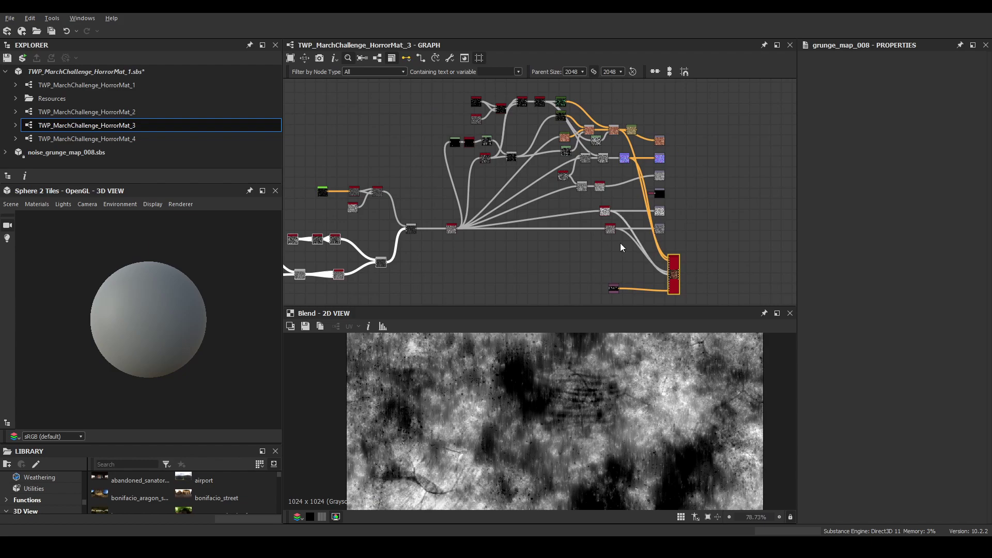
Place the unconnected Custom Grunge Generator below the connected one, and display the connected generator's pattern and parameters
scroll(494, 234, "up", 3)
scroll(561, 178, "up", 2)
left_click_drag(382, 193, 428, 218)
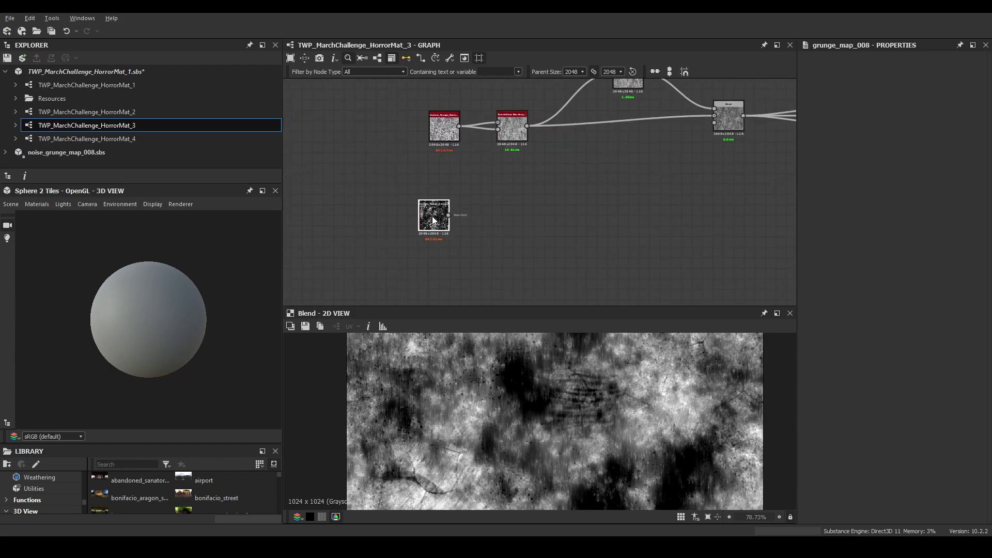
scroll(435, 207, "up", 1)
double_click(445, 217)
Show the graph's outputs on the 3D view sphere and compare the surface with the Custom Grunge Generator's parameters
right_click(564, 172)
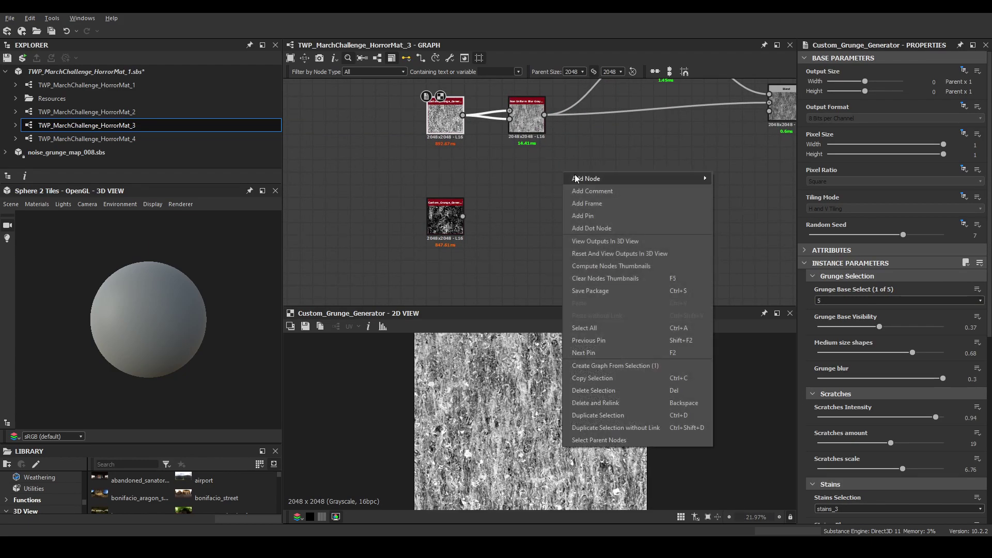
left_click(646, 238)
scroll(170, 314, "up", 5)
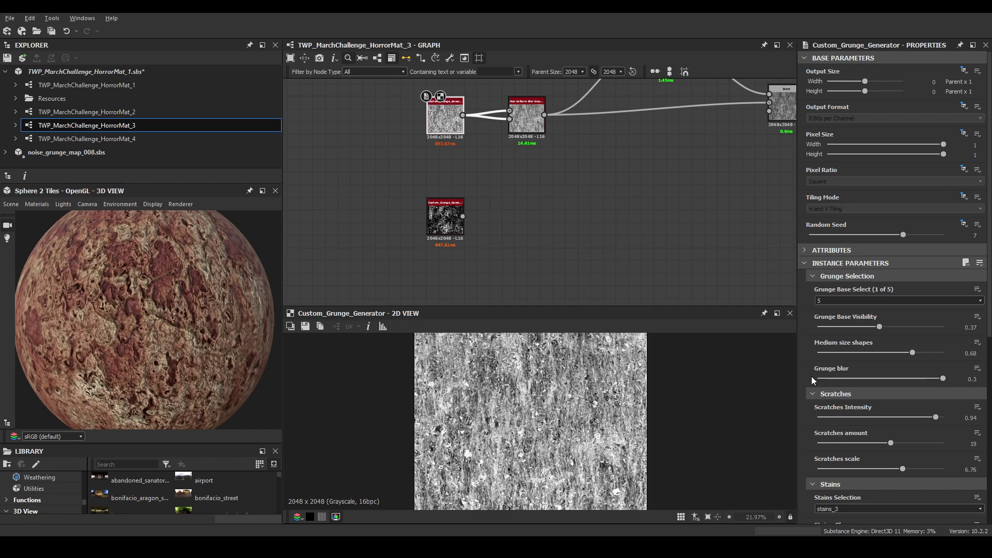
scroll(860, 454, "down", 5)
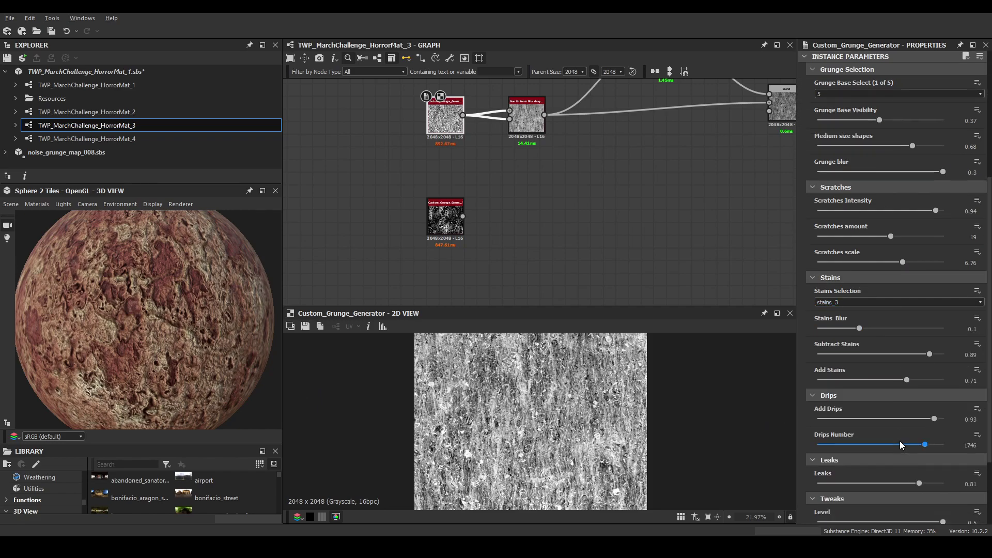
left_click_drag(97, 324, 145, 327)
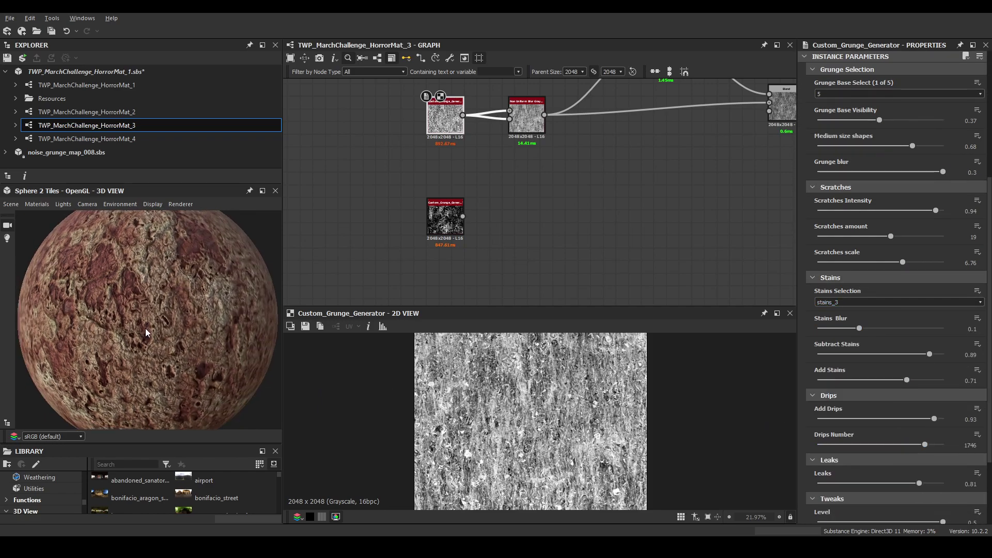
Set the connected Custom Grunge Generator's Level tweak to 0.41 and inspect the effect on the 3D view sphere
mouse_move(74, 316)
left_mouse_down()
mouse_move(122, 321)
mouse_move(91, 317)
left_mouse_up()
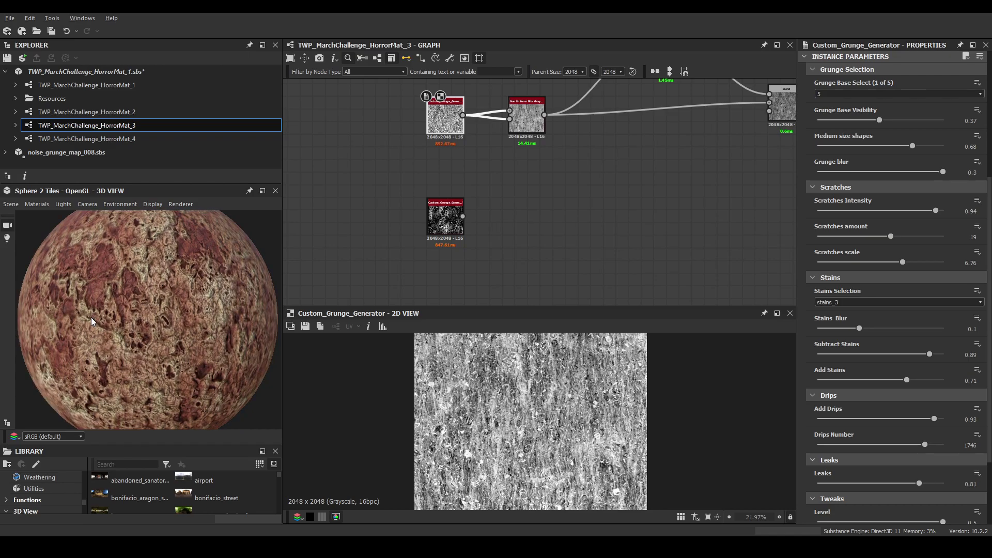
left_click(33, 210)
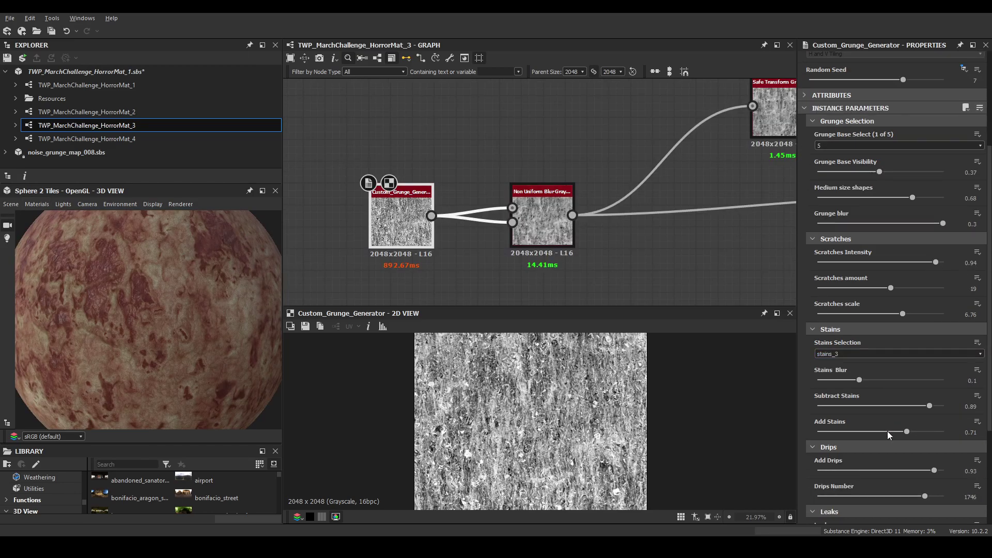
scroll(888, 431, "down", 4)
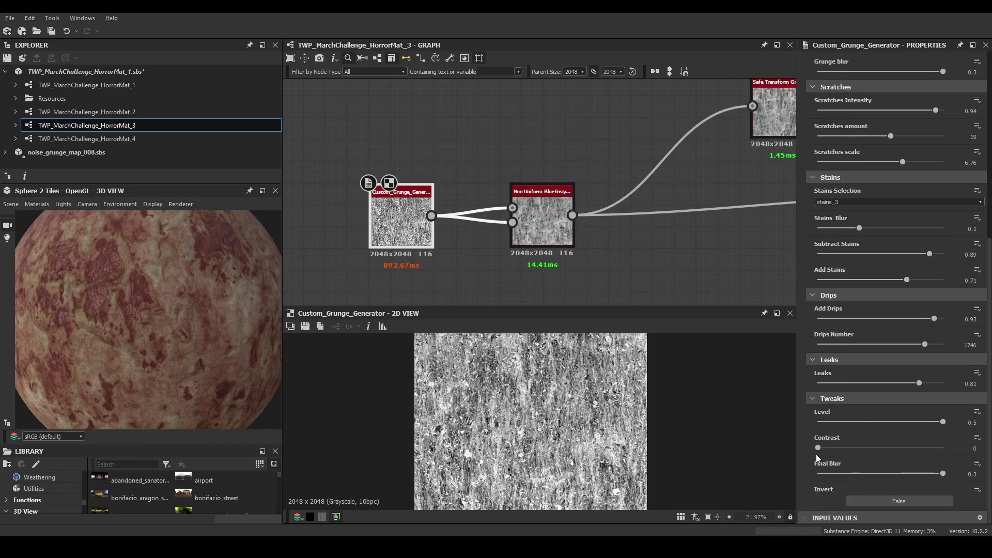
scroll(611, 410, "up", 2)
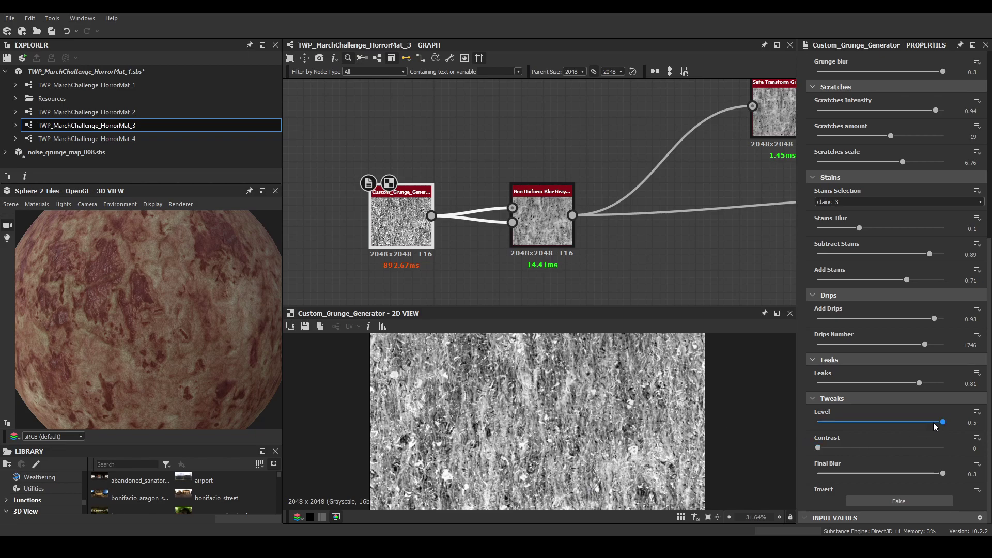
scroll(579, 407, "up", 1)
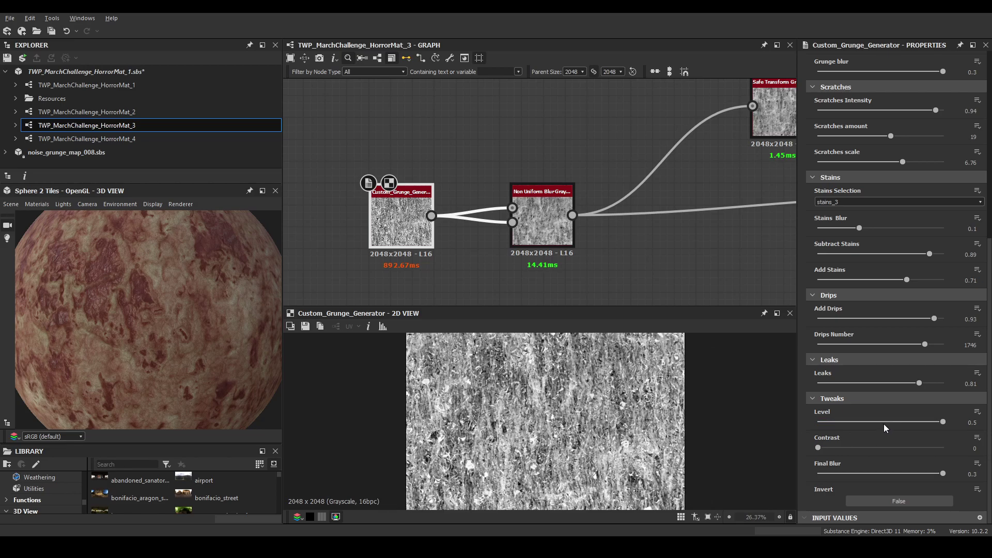
left_click_drag(923, 421, 922, 421)
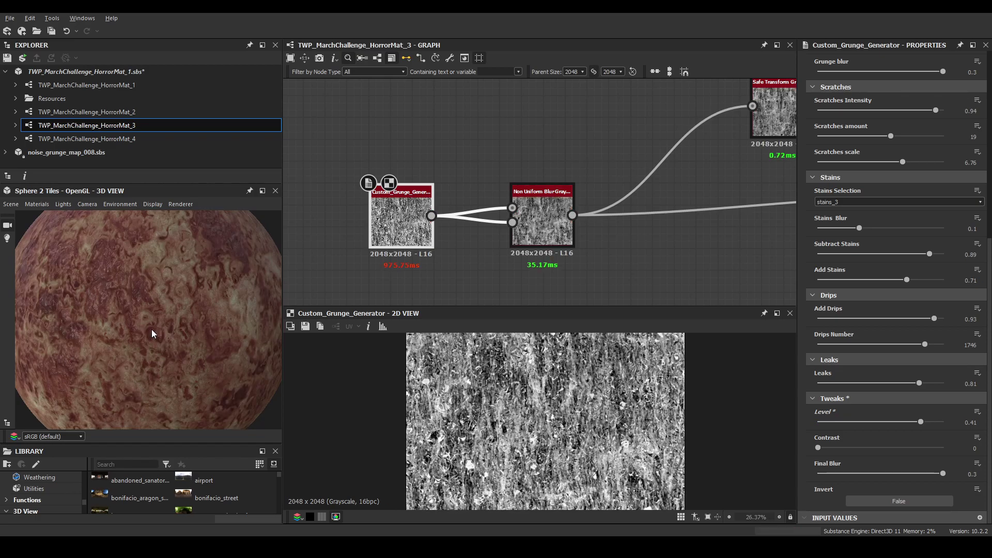
left_click_drag(182, 328, 157, 330)
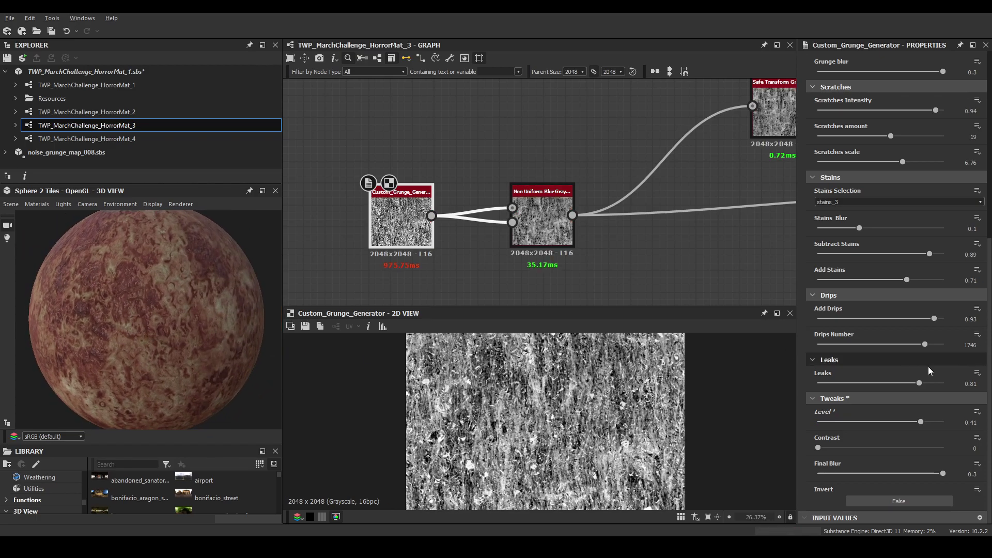
Try a Level of 0.23 on the Custom Grunge Generator, restore it to 0.5, and compare both results on the sphere
left_click(876, 422)
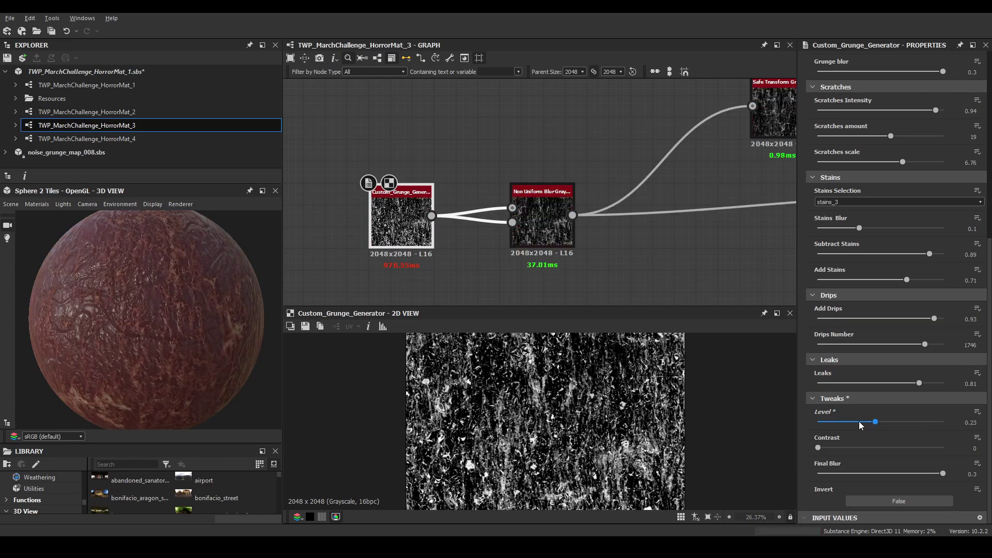
scroll(131, 303, "down", 2)
left_click_drag(131, 303, 157, 312)
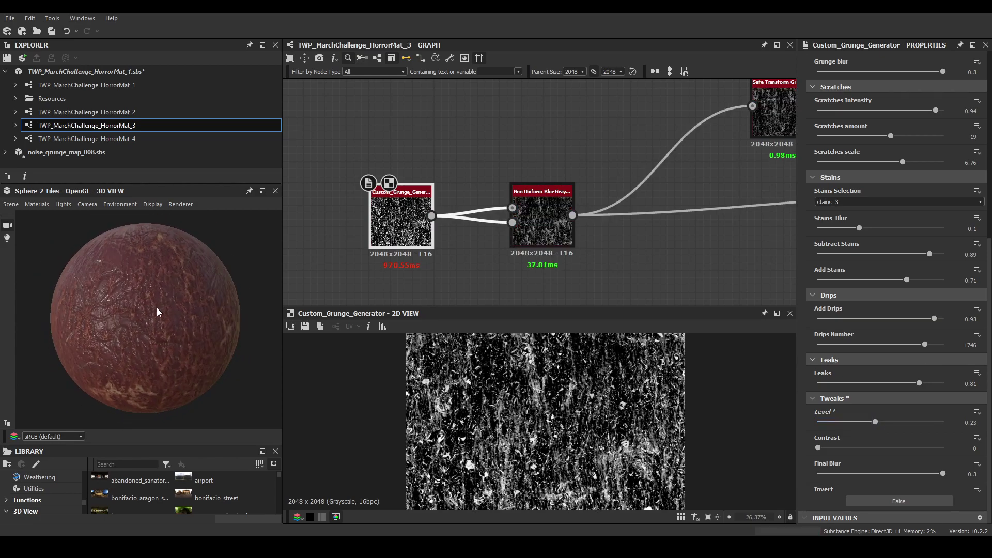
left_click(908, 423)
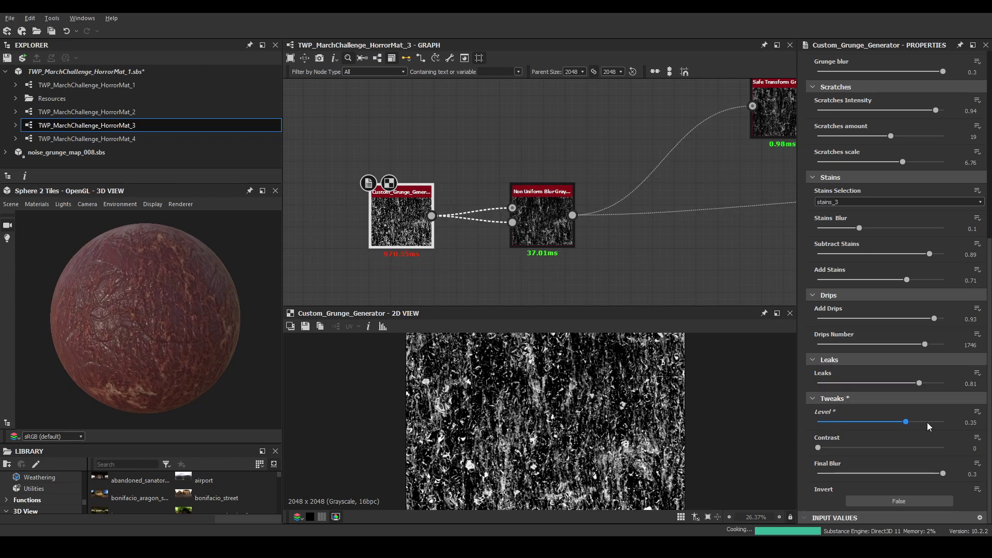
left_click(948, 423)
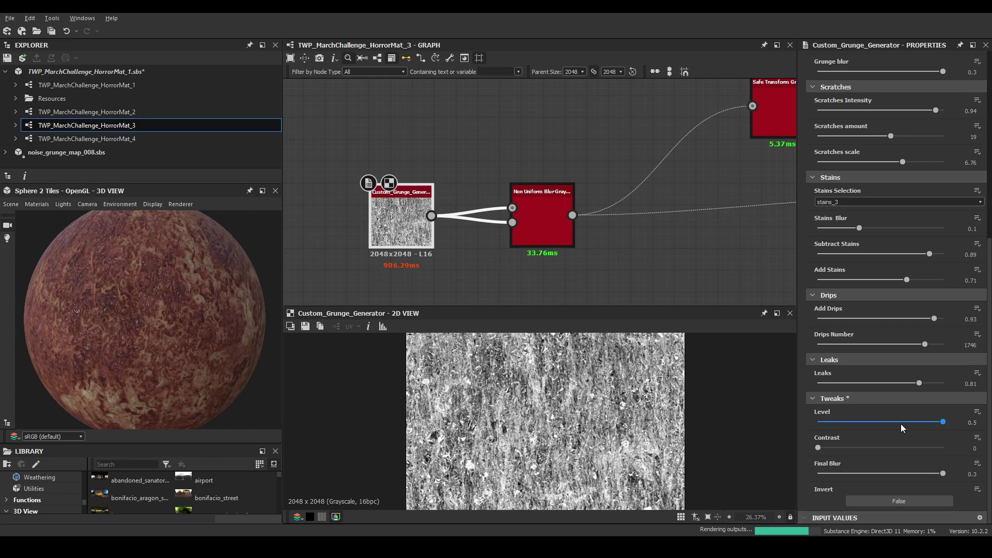
left_click_drag(263, 351, 175, 368)
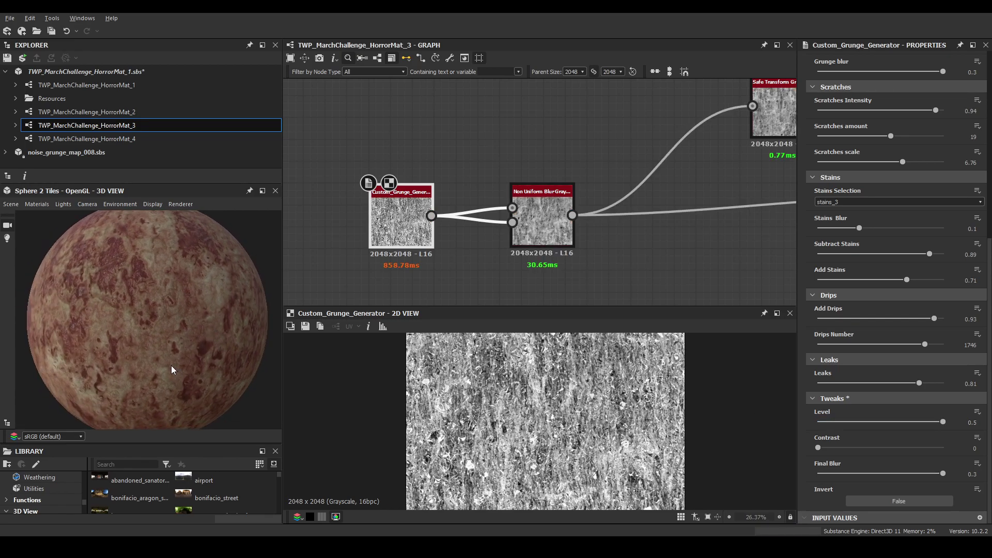
Test the generator's Add Drips at 0.12, set it to 1, and compare the two surfaces on the sphere
scroll(556, 221, "down", 3)
scroll(904, 405, "up", 1)
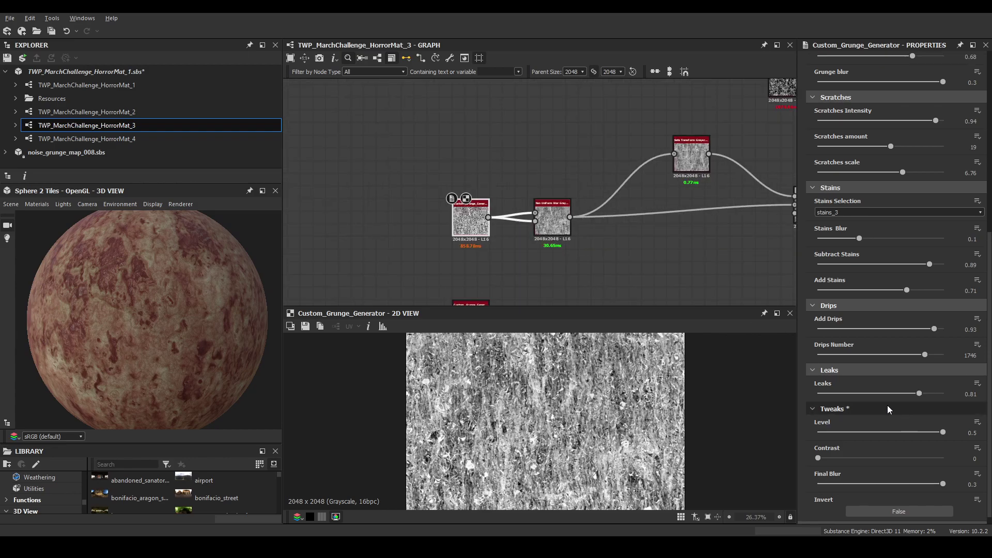
left_click(834, 329)
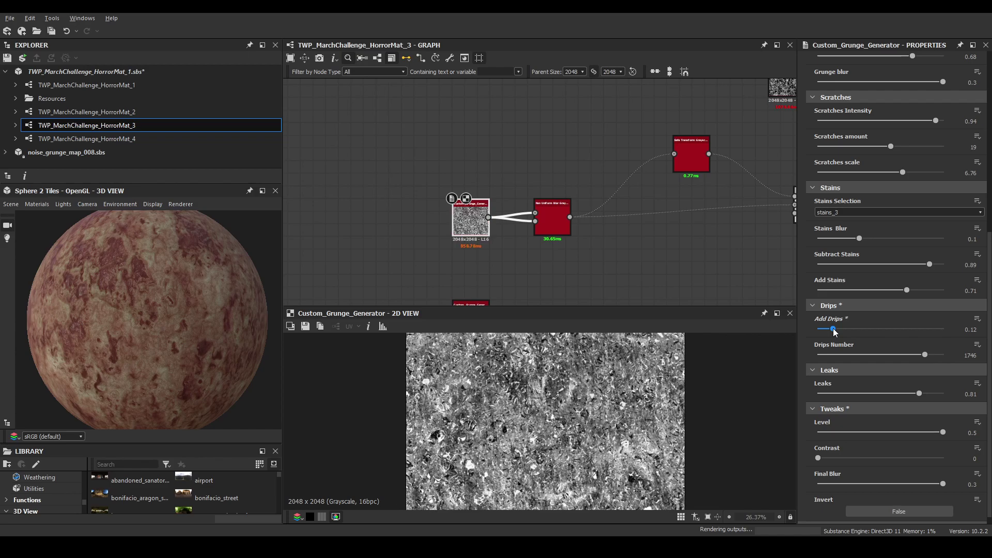
mouse_move(113, 314)
left_mouse_down()
mouse_move(184, 317)
mouse_move(134, 316)
left_mouse_up()
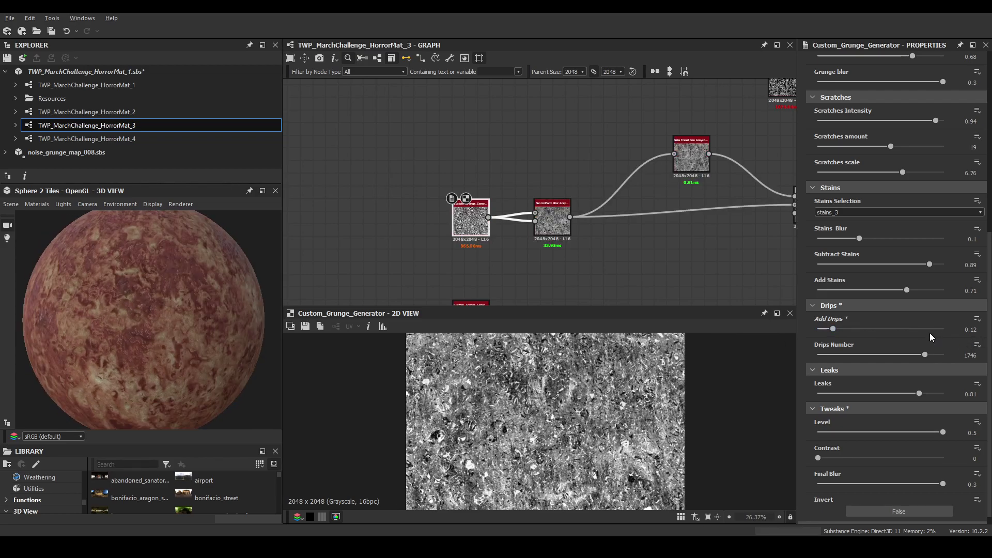
left_click(945, 330)
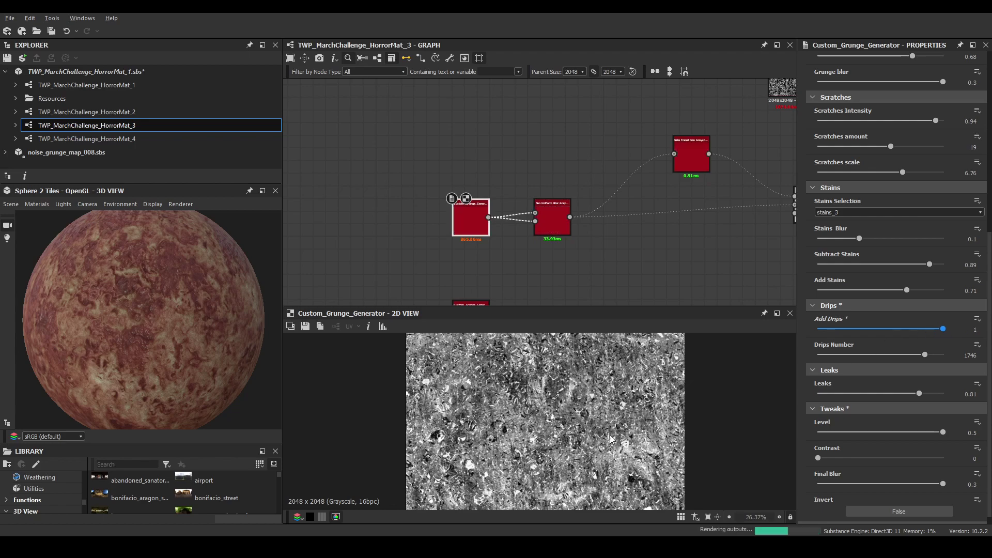
left_click_drag(199, 339, 152, 340)
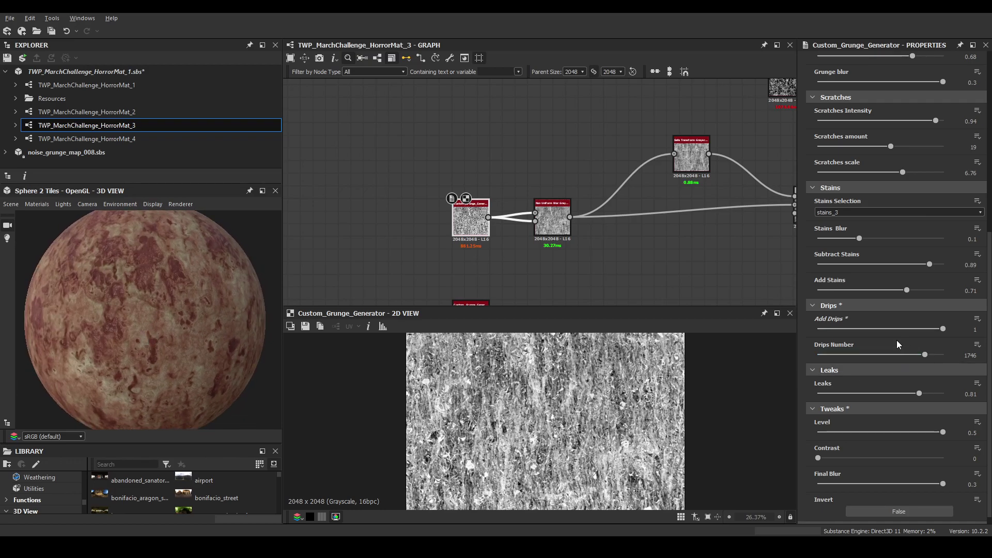
Switch the generator's Stains Selection to stains_2 and inspect the sphere's surface
scroll(896, 334, "up", 1)
scroll(894, 319, "up", 4)
left_click(857, 326)
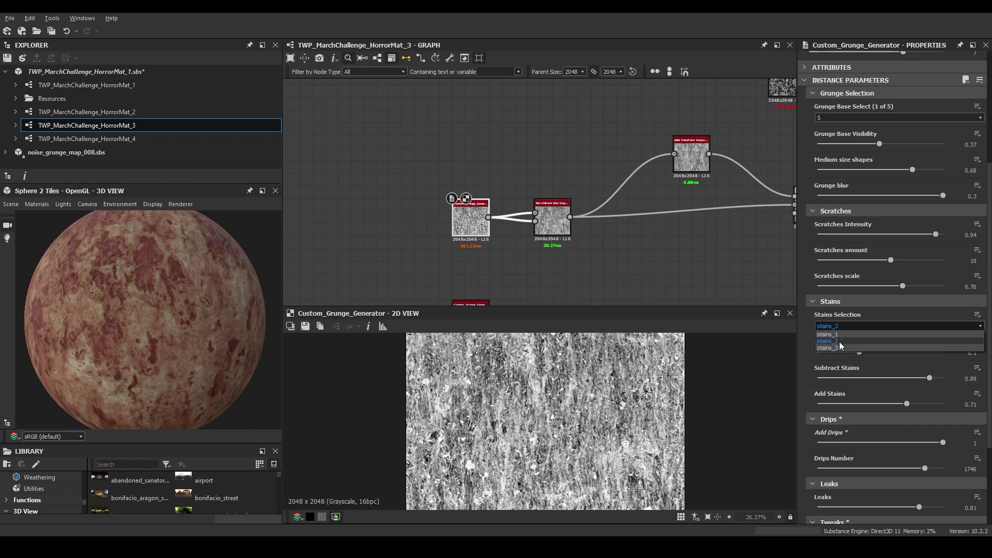
left_click(840, 342)
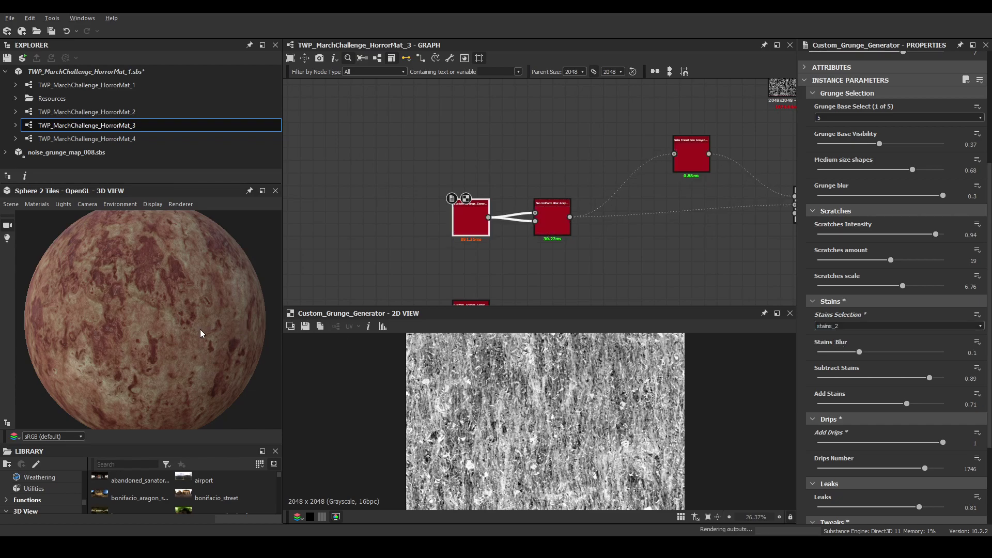
left_click_drag(162, 334, 172, 335)
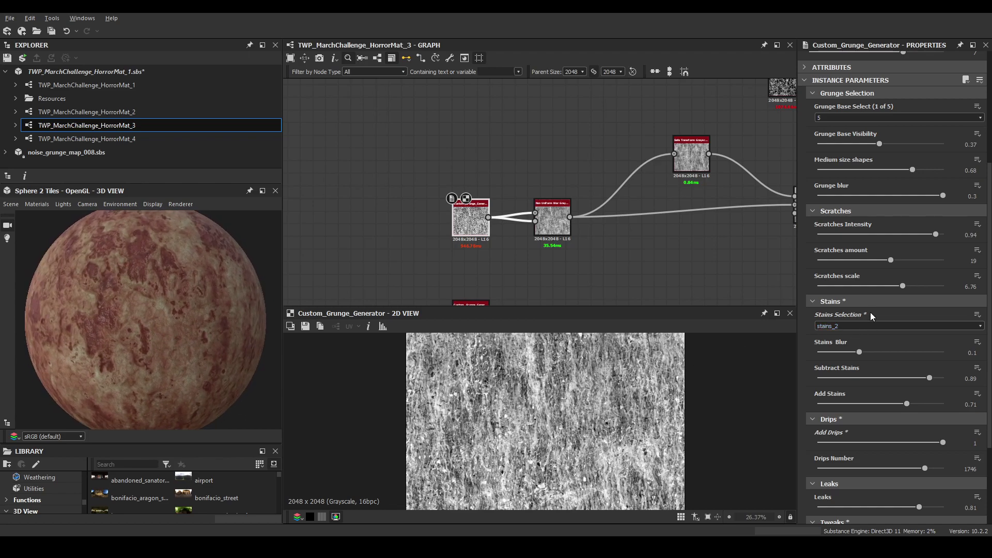
Reduce the generator's Scratches Intensity to 0.08 and check the sphere's surface
scroll(878, 278, "up", 2)
left_click(828, 277)
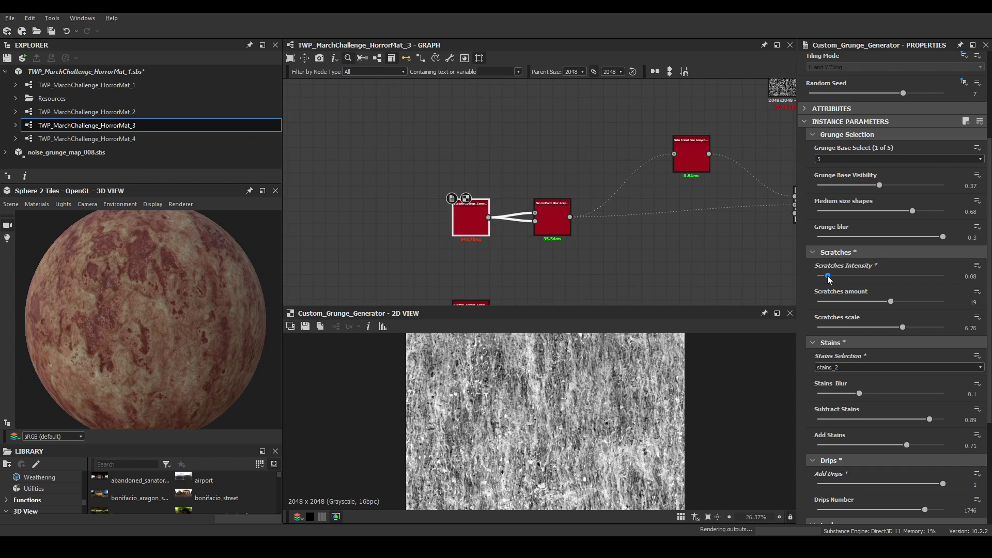
mouse_move(201, 320)
left_mouse_down()
mouse_move(257, 325)
mouse_move(181, 324)
mouse_move(197, 323)
left_mouse_up()
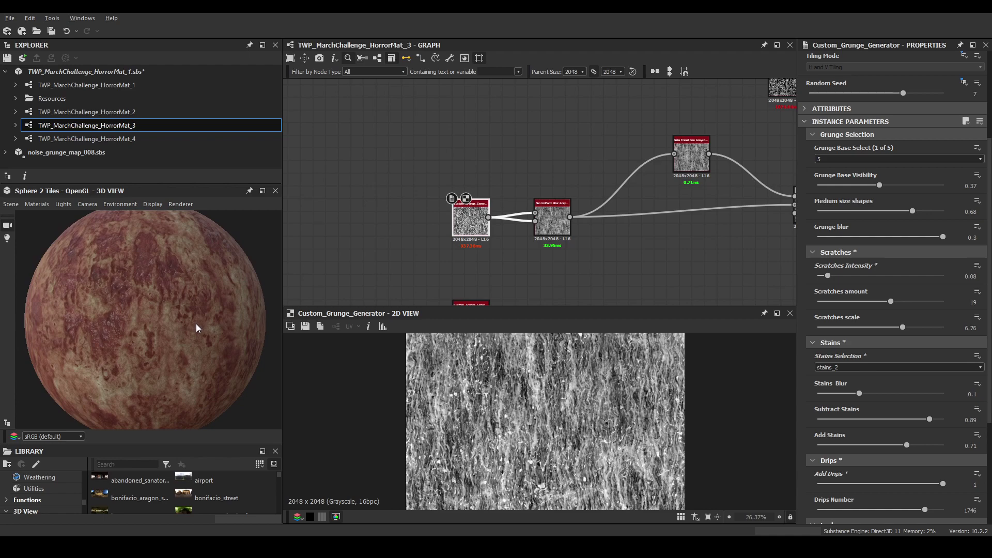
Set the generator's Grunge Base Select to 2 and examine the sphere up close and as a whole
scroll(892, 339, "up", 2)
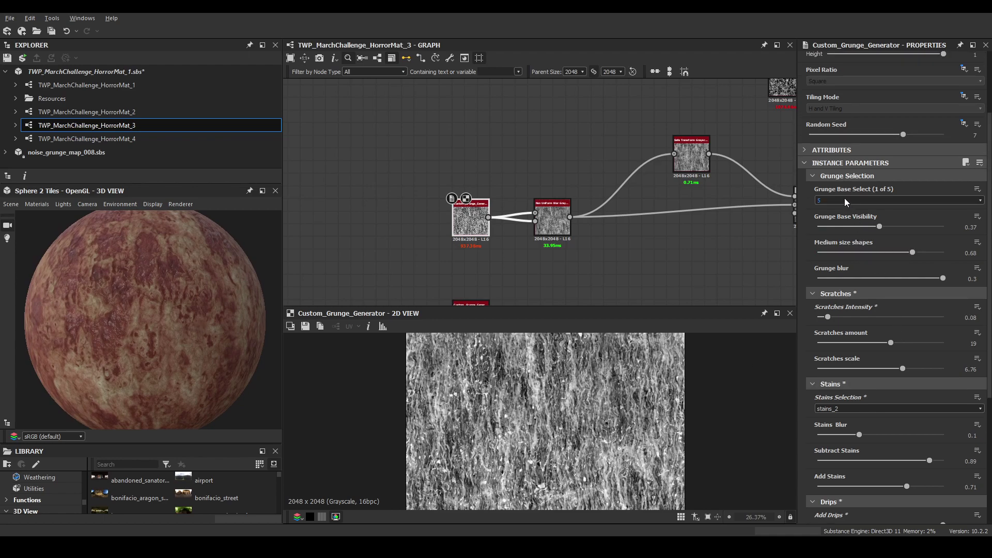
left_click(845, 200)
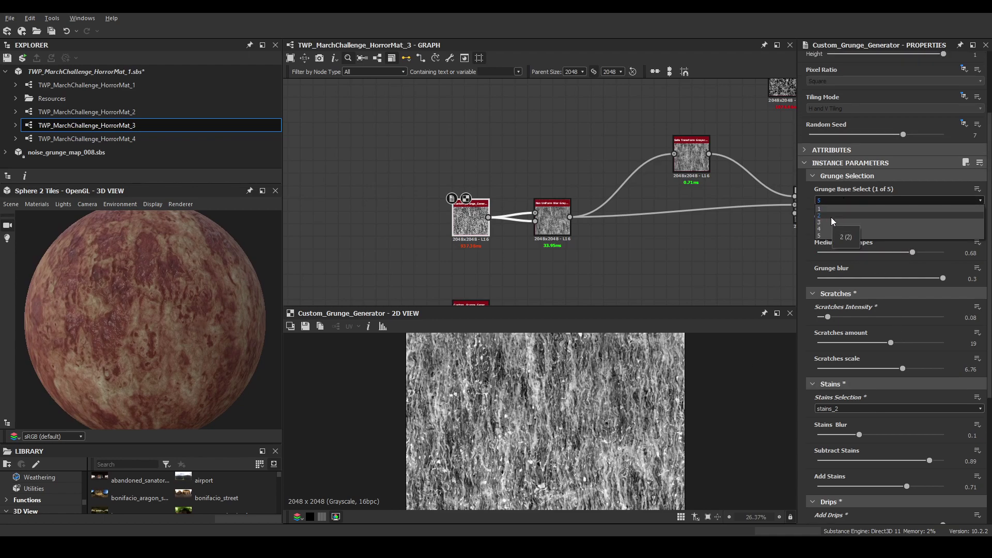
left_click(831, 217)
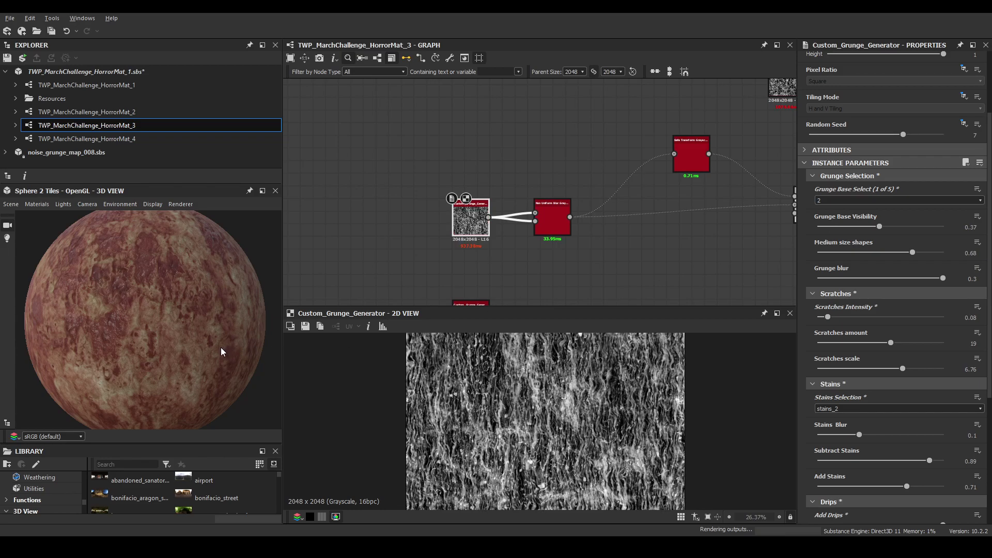
mouse_move(167, 330)
left_mouse_down()
mouse_move(180, 330)
mouse_move(166, 337)
left_mouse_up()
scroll(184, 331, "up", 4)
scroll(186, 331, "down", 3)
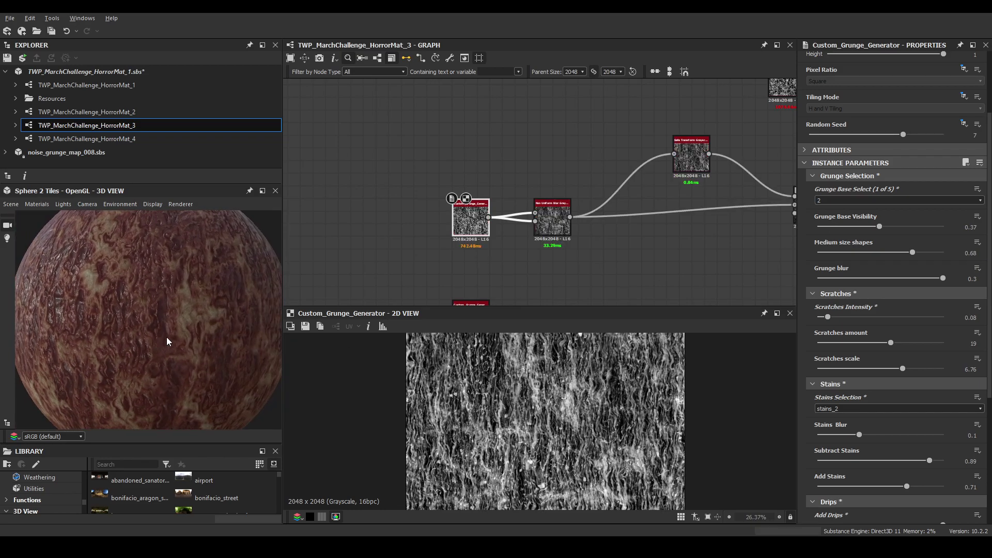
scroll(166, 337, "down", 3)
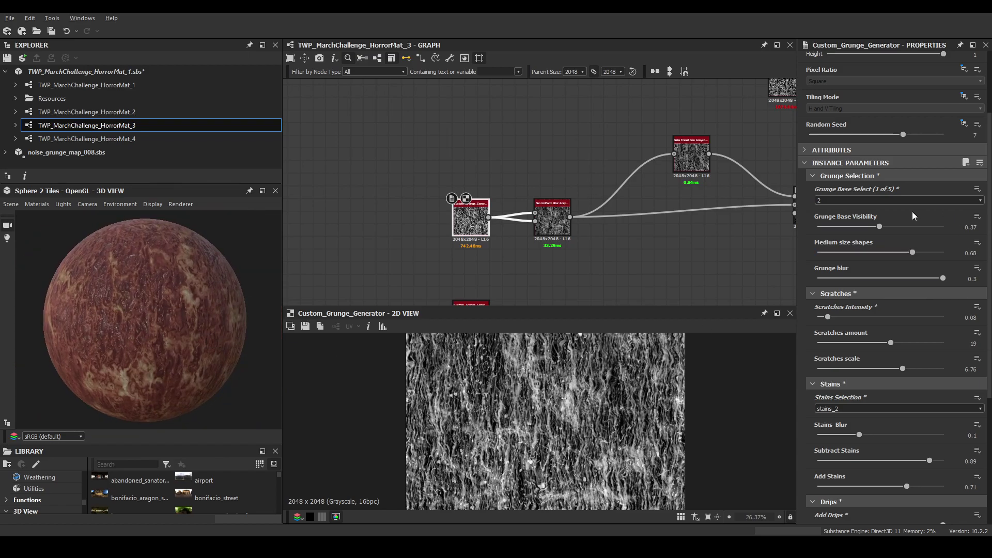
Reexport the graph's outputs with Grunge Base Select at 1 and inspect the updated HorrorMat_3 sphere from several angles in Marmoset Toolbag
left_click(449, 57)
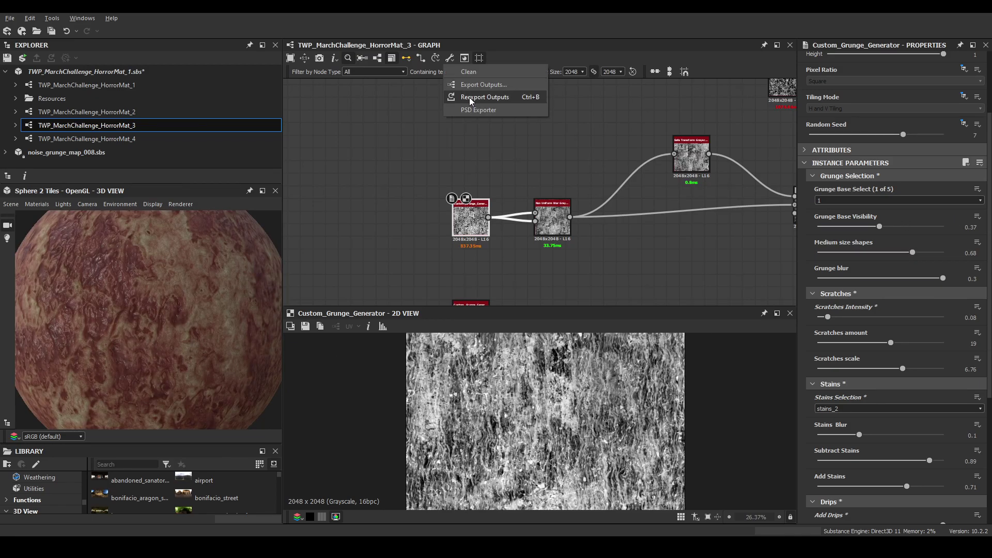
left_click(471, 98)
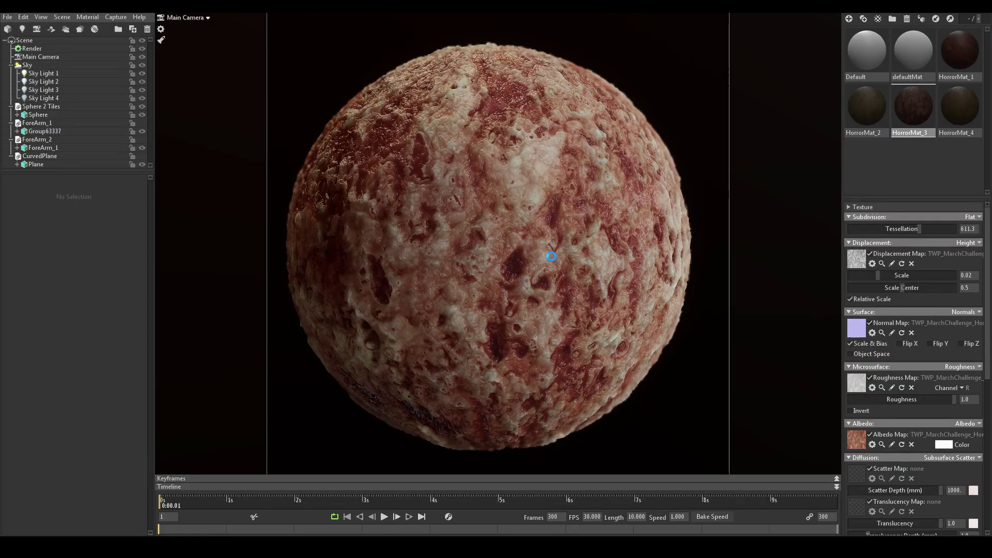
left_click_drag(599, 270, 445, 266)
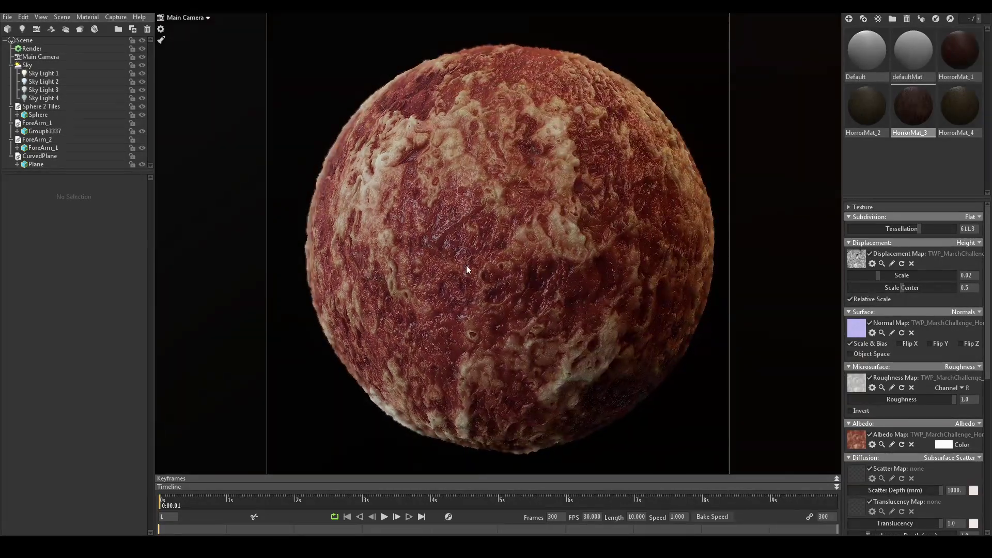
left_click_drag(519, 264, 595, 172)
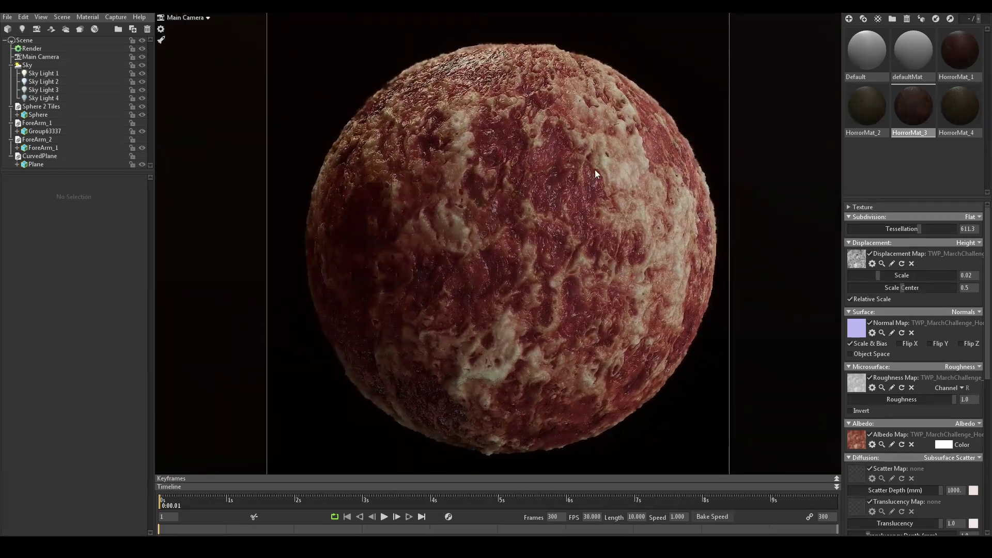
Return to Substance 3D Designer, set Grunge Base Select to 2, and reexport the outputs to view them in Marmoset Toolbag
key("alt+Tab")
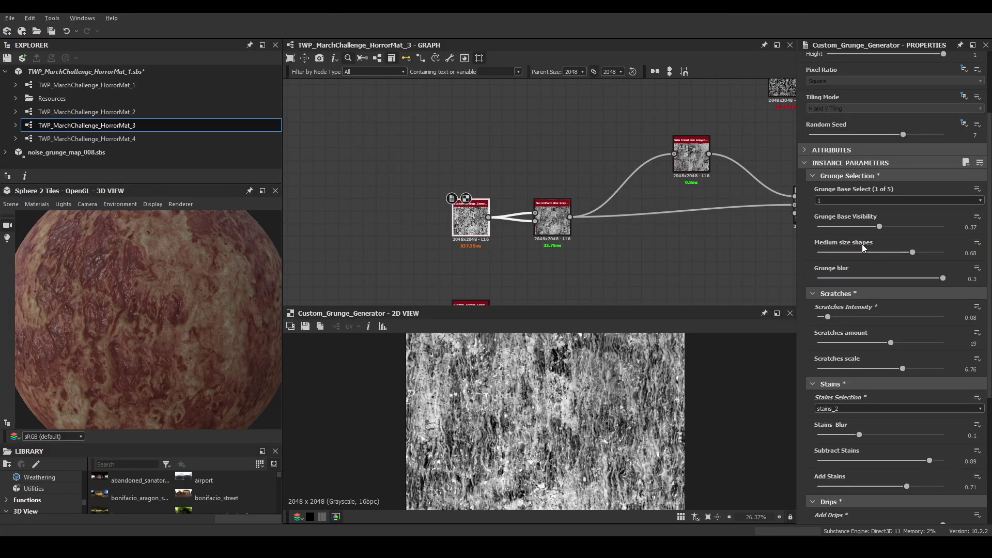
left_click(846, 203)
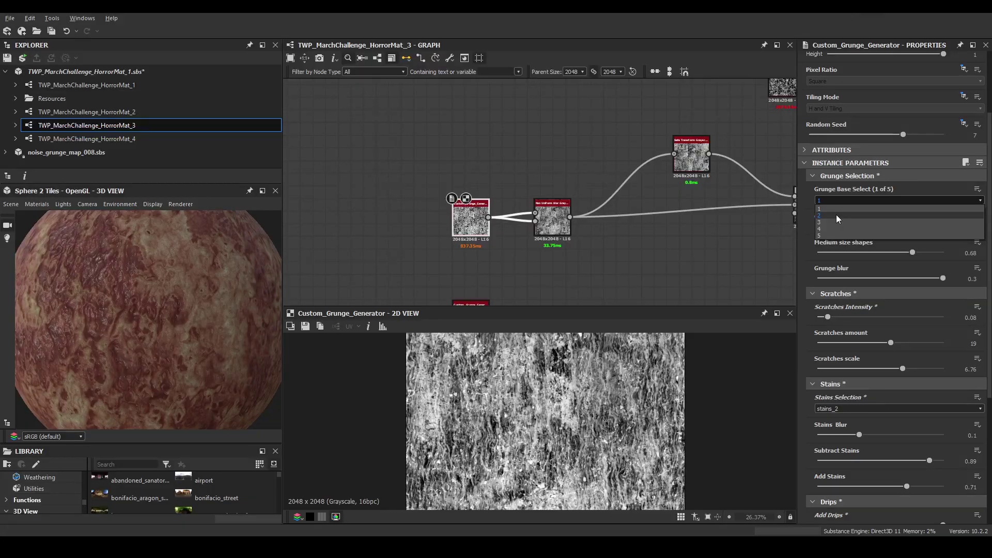
left_click(836, 215)
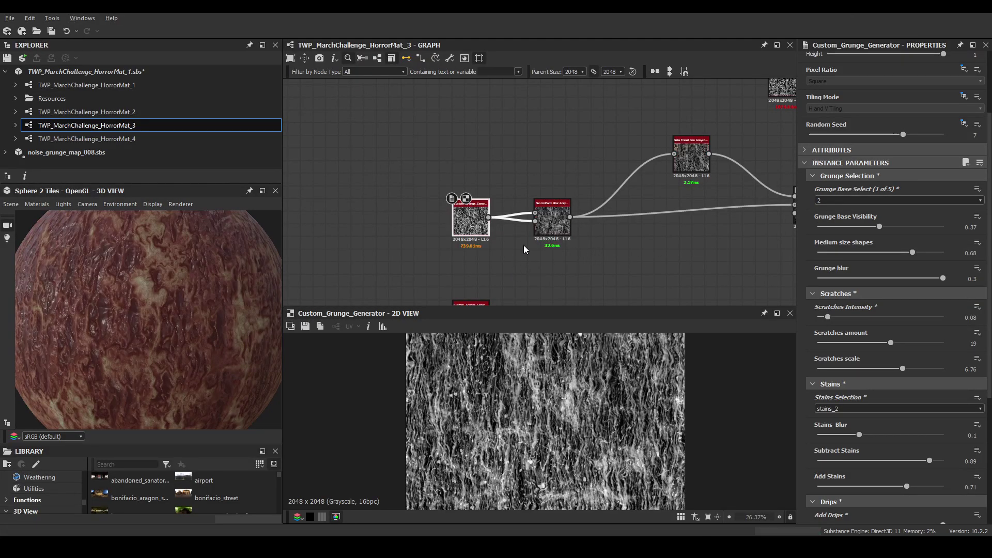
left_click(449, 60)
left_click(463, 96)
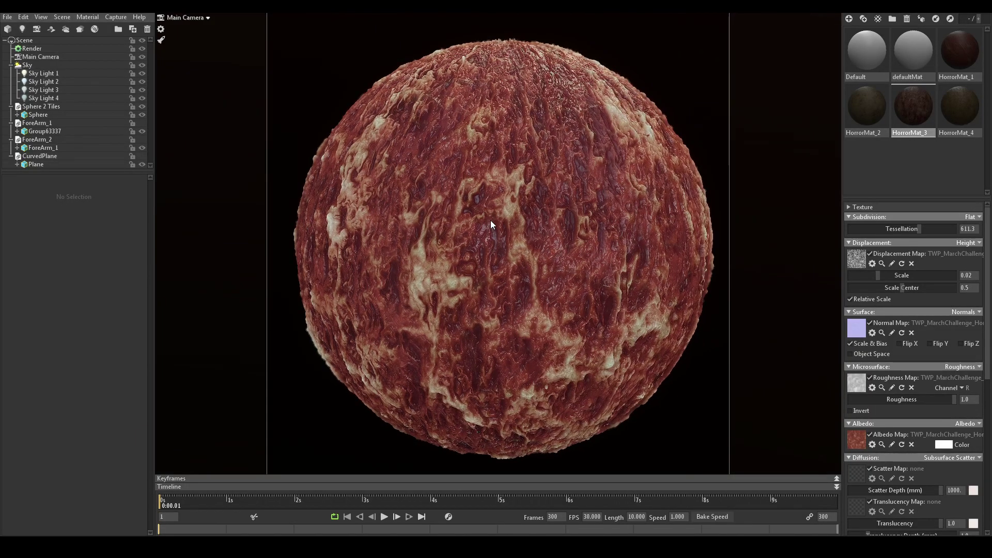
Return to Substance 3D Designer, set the generator's Grunge Base Select to 5, and reexport the graph's outputs
mouse_move(551, 222)
left_mouse_down()
mouse_move(650, 226)
mouse_move(479, 199)
mouse_move(618, 233)
mouse_move(581, 230)
left_mouse_up()
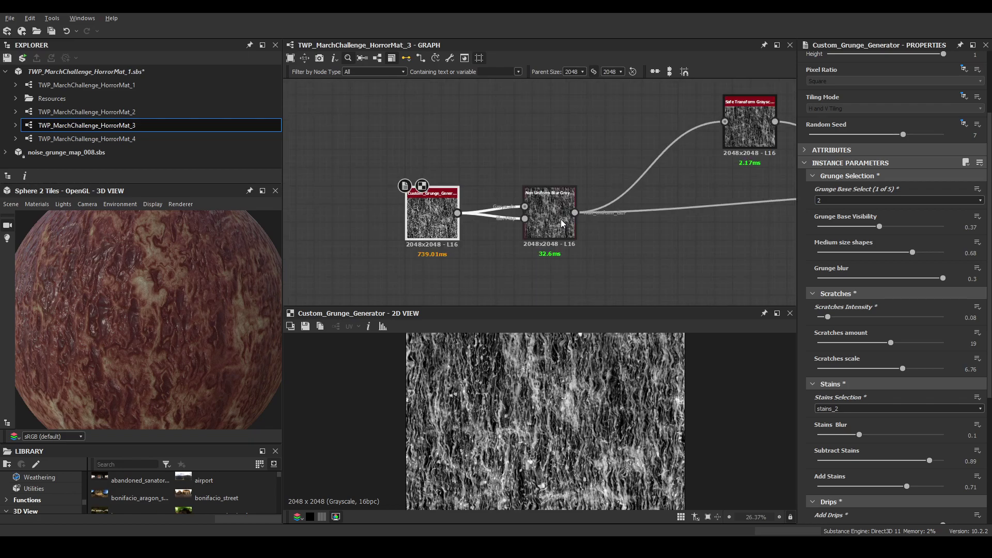
left_click(842, 201)
left_click(830, 235)
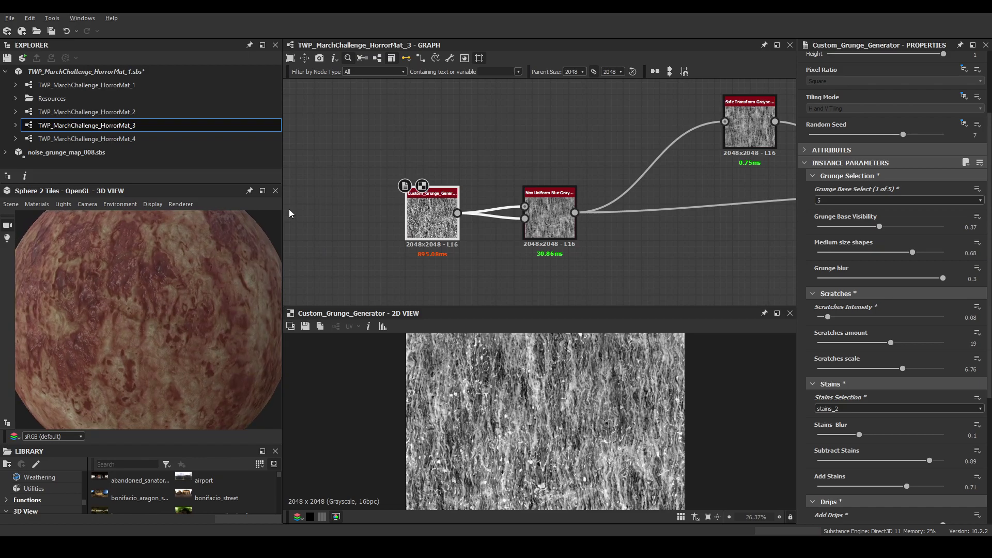
left_click(450, 58)
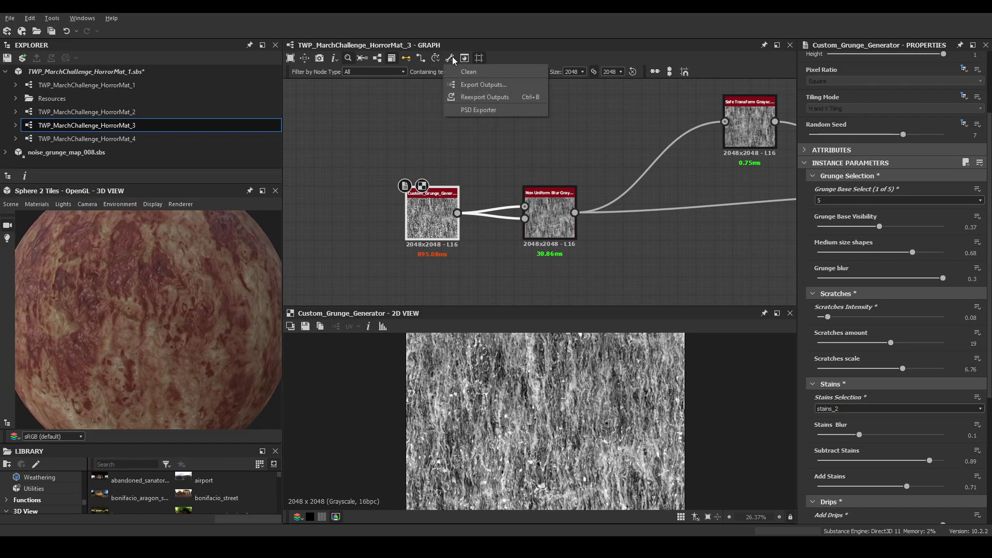
left_click(465, 96)
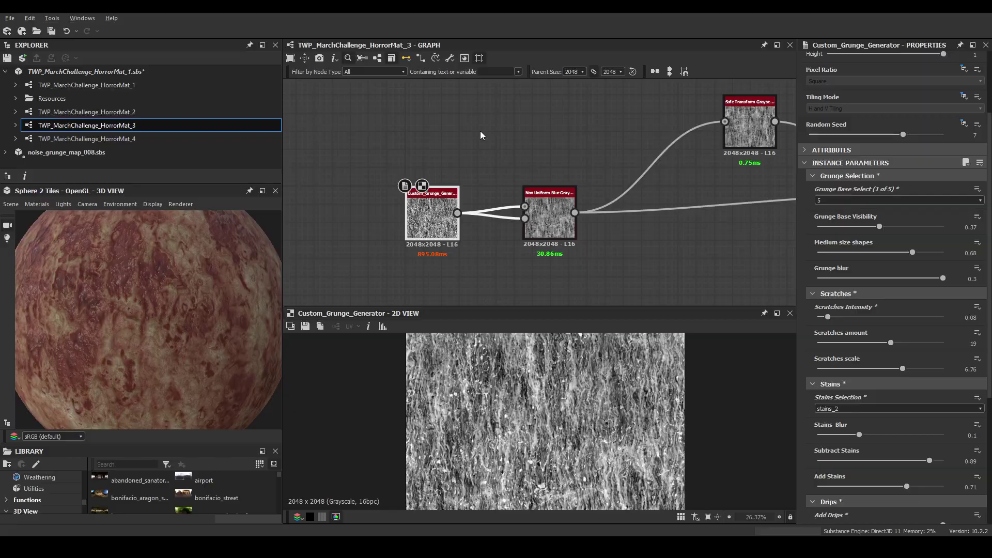
Switch to Marmoset Toolbag and inspect the updated HorrorMat_3 sphere from different distances and under changed lighting
key("alt+Tab")
left_click_drag(566, 229, 510, 249)
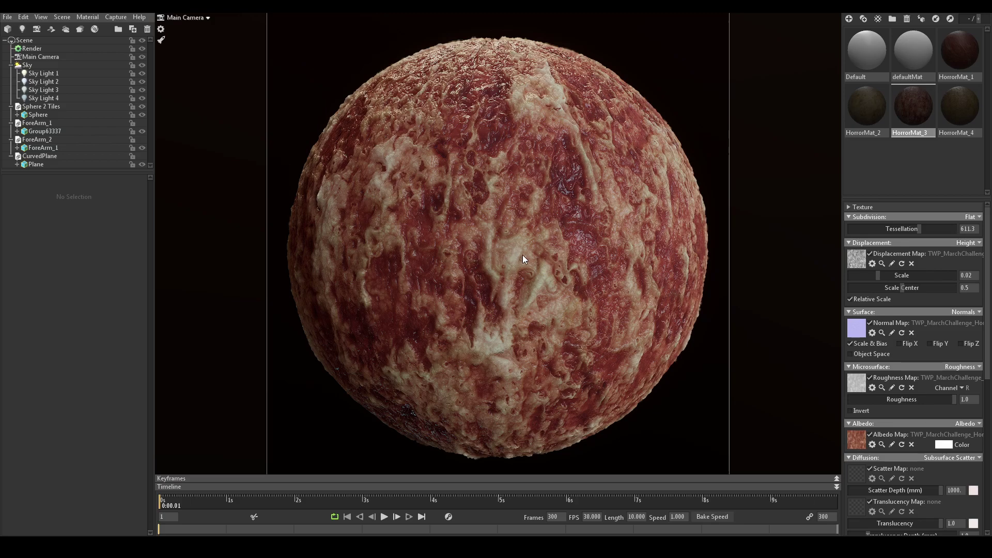
scroll(517, 255, "down", 3)
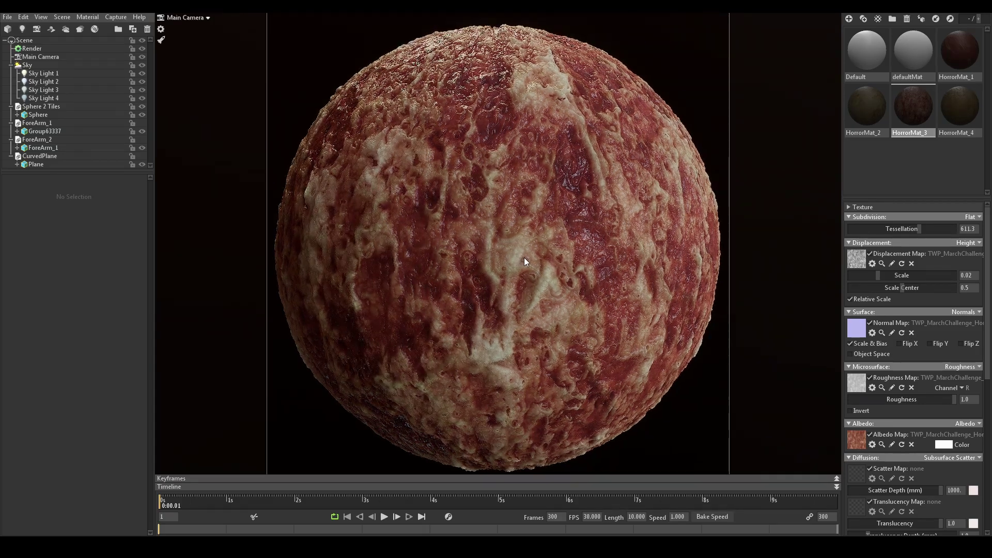
scroll(524, 255, "up", 2)
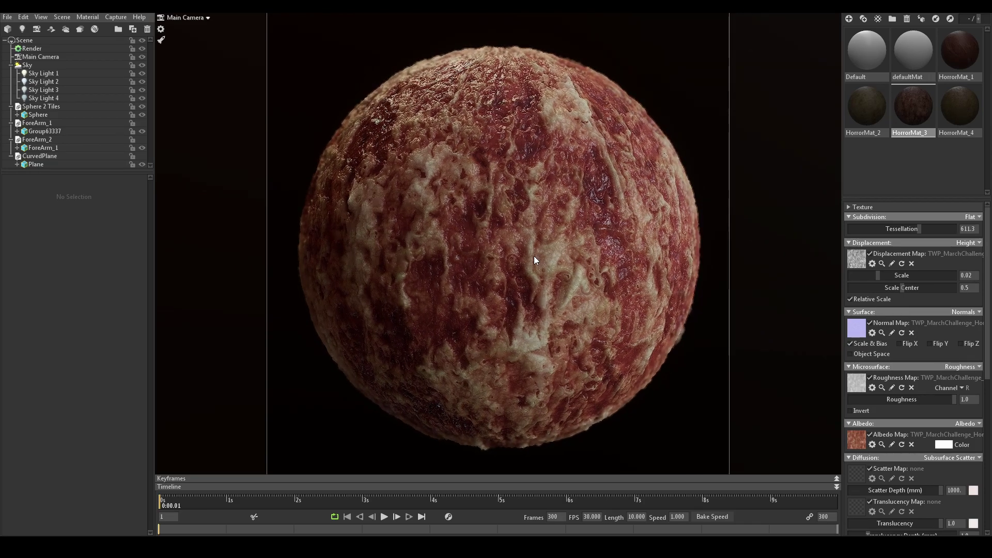
left_click_drag(535, 252, 411, 234)
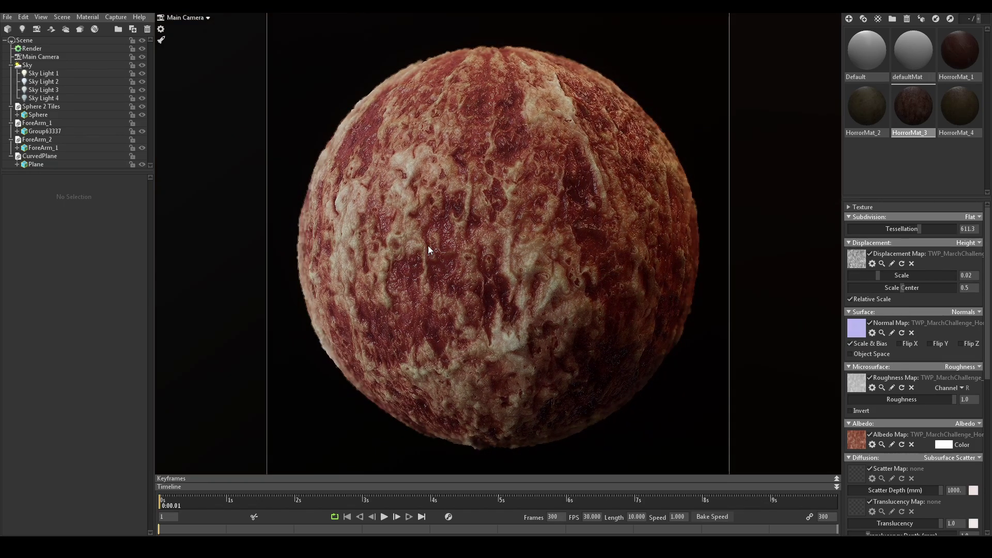
Back in Substance 3D Designer, add a second Custom_Grunge_Generator below the original chain and set its Grunge Base Visibility to 0.53
key("alt+Tab")
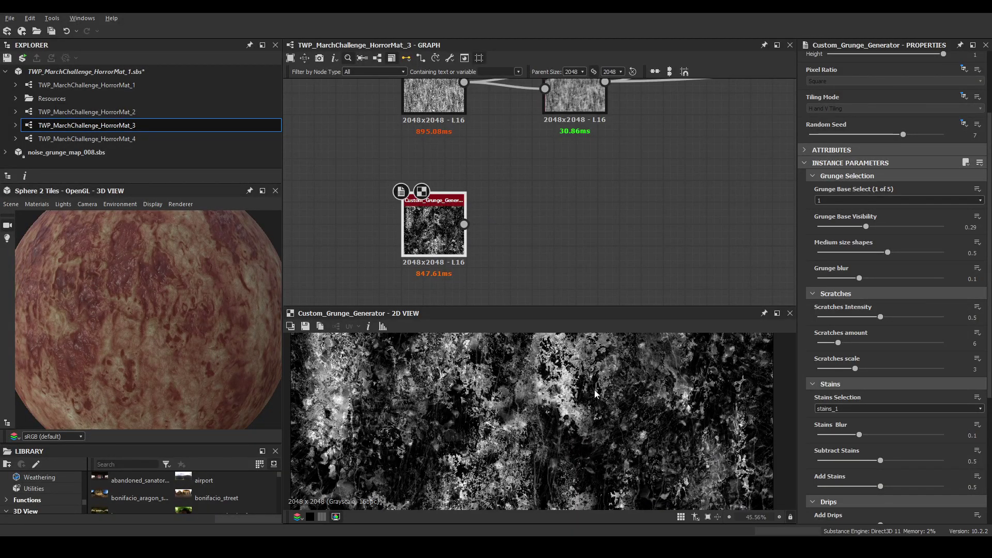
scroll(567, 394, "down", 4)
scroll(574, 394, "up", 3)
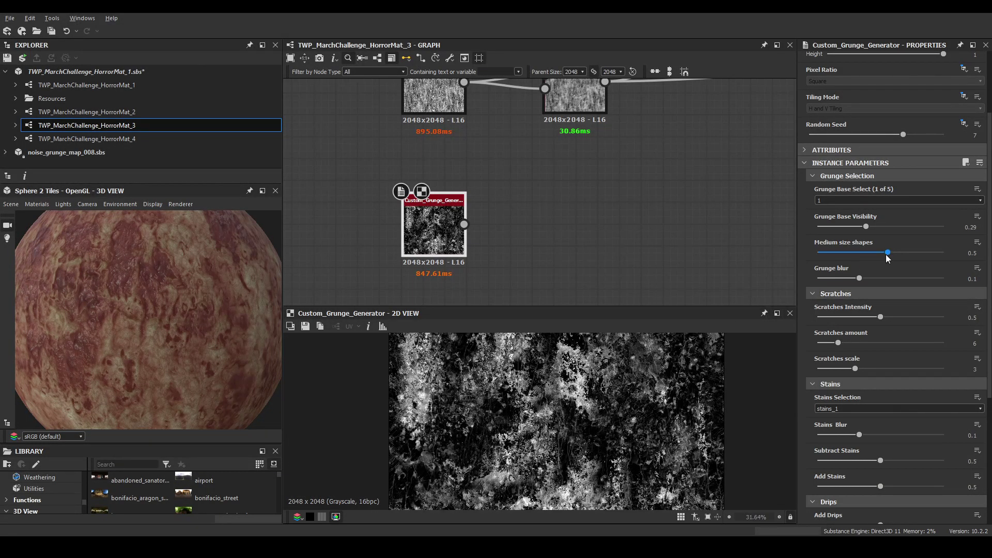
left_click(907, 226)
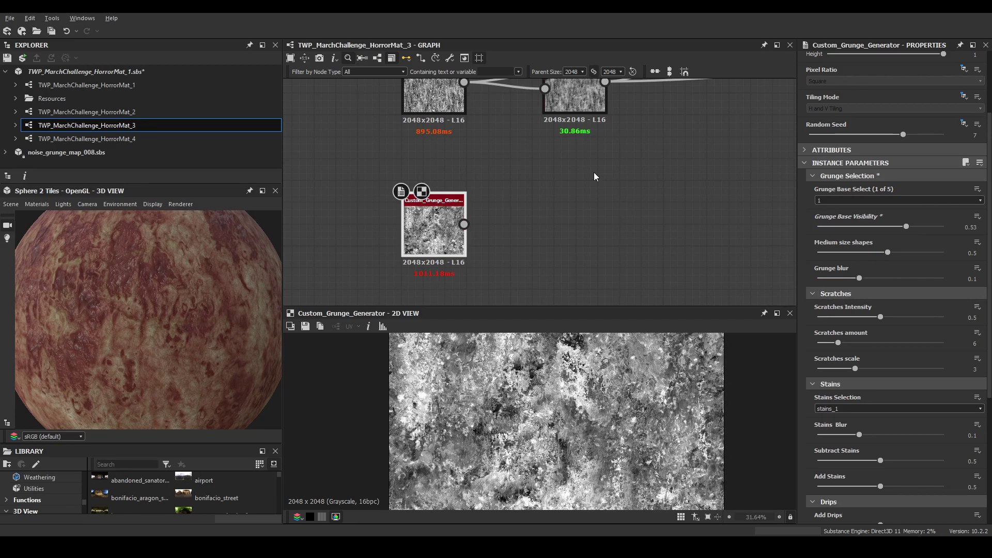
Add a Non Uniform Blur Grayscale after the new grunge generator and feed the generator into both its Grayscale and Blur Map inputs
scroll(569, 173, "down", 3)
scroll(516, 165, "up", 6)
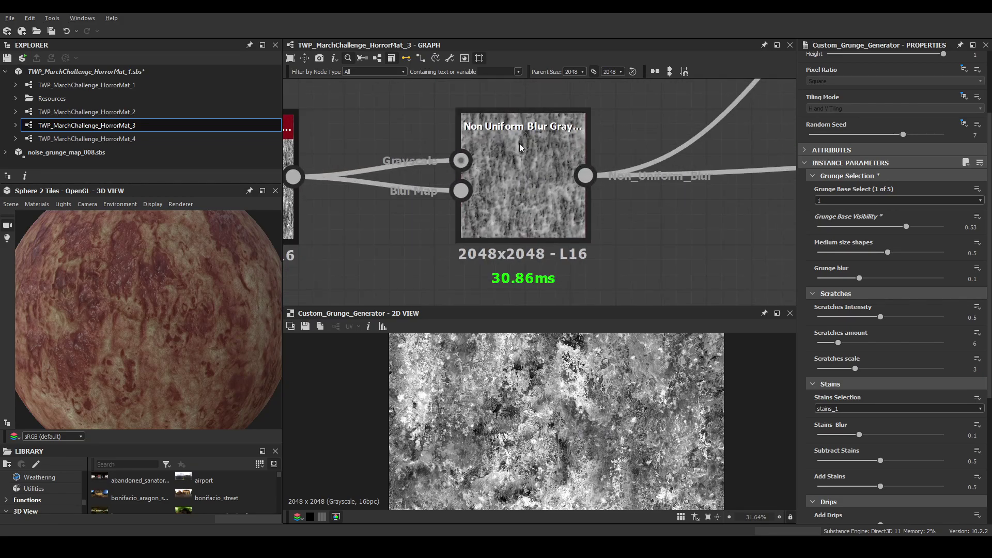
scroll(551, 144, "down", 5)
middle_click_drag(392, 303, 385, 238)
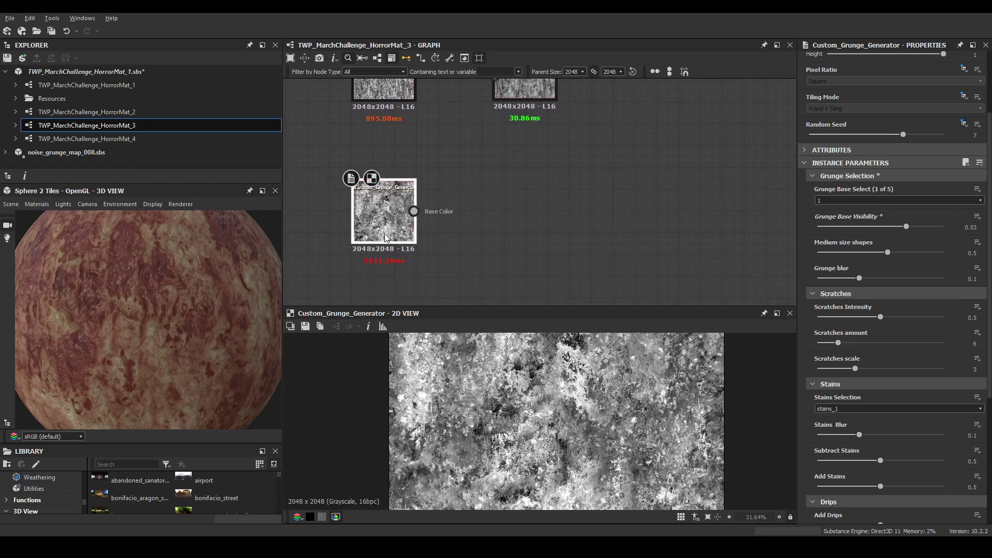
key("space")
type("non")
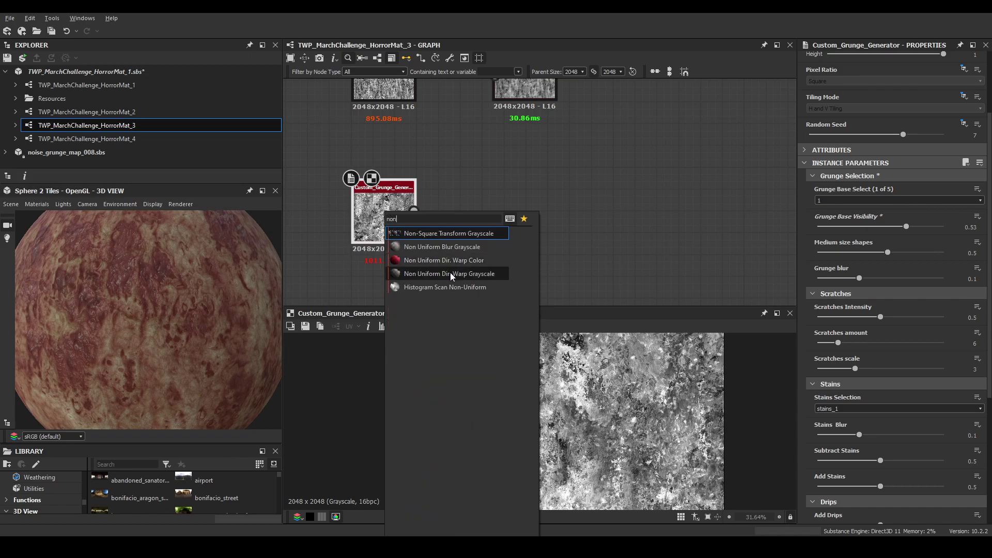
left_click(450, 247)
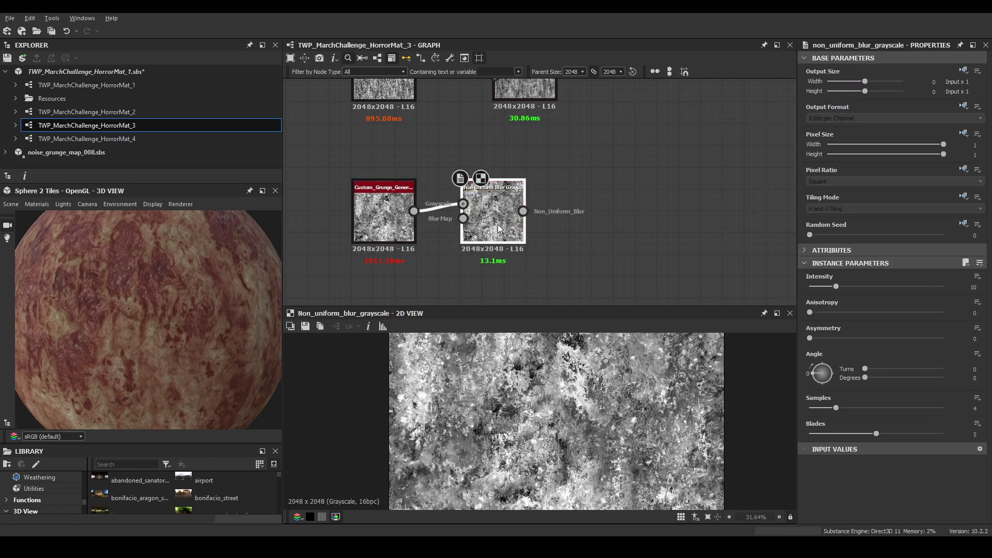
left_click_drag(459, 242, 493, 252)
scroll(491, 396, "up", 5)
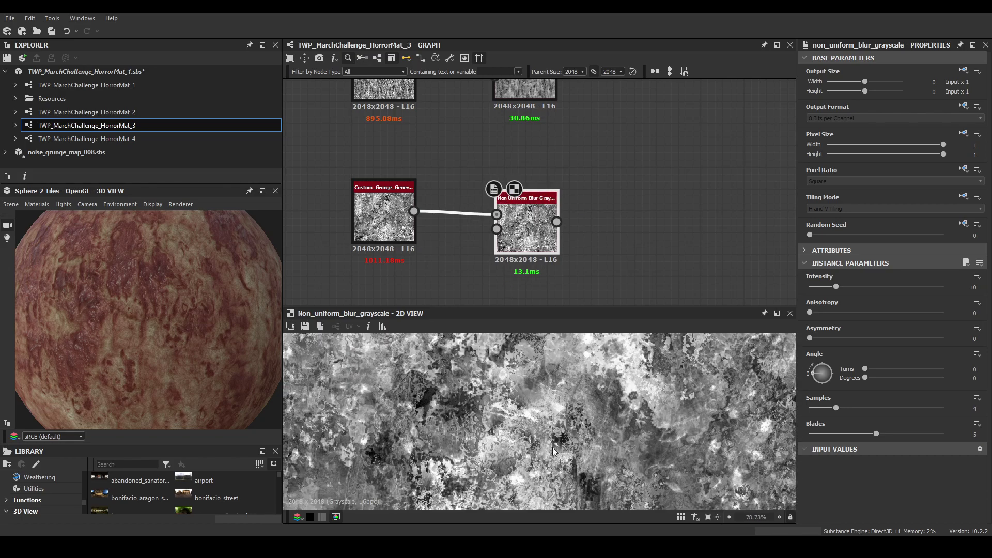
left_click_drag(414, 211, 496, 229)
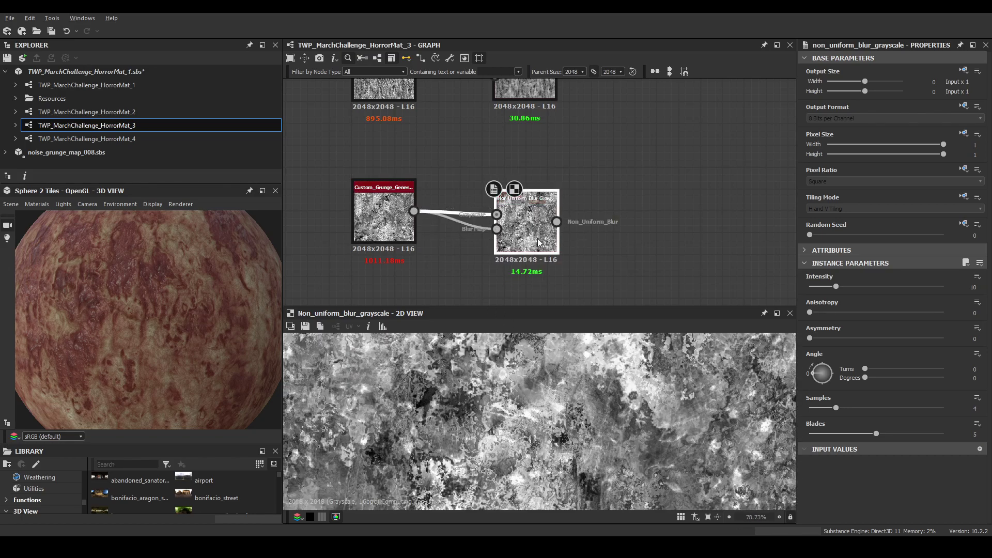
Examine the new Non Uniform Blur Grayscale result in the 2D view, both as a whole and up close
scroll(566, 452, "down", 5)
scroll(566, 452, "down", 3)
scroll(575, 438, "up", 3)
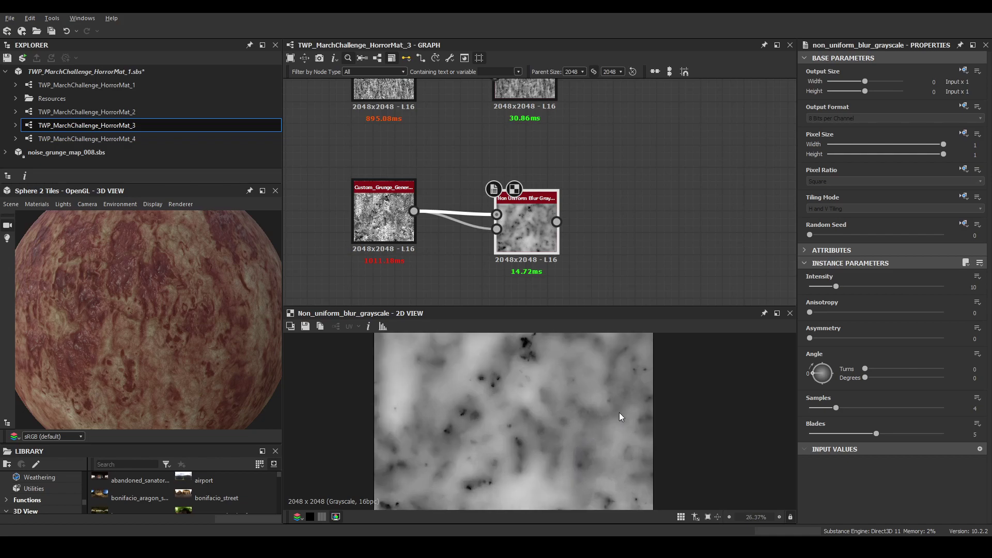
scroll(622, 411, "up", 3)
scroll(608, 423, "up", 2)
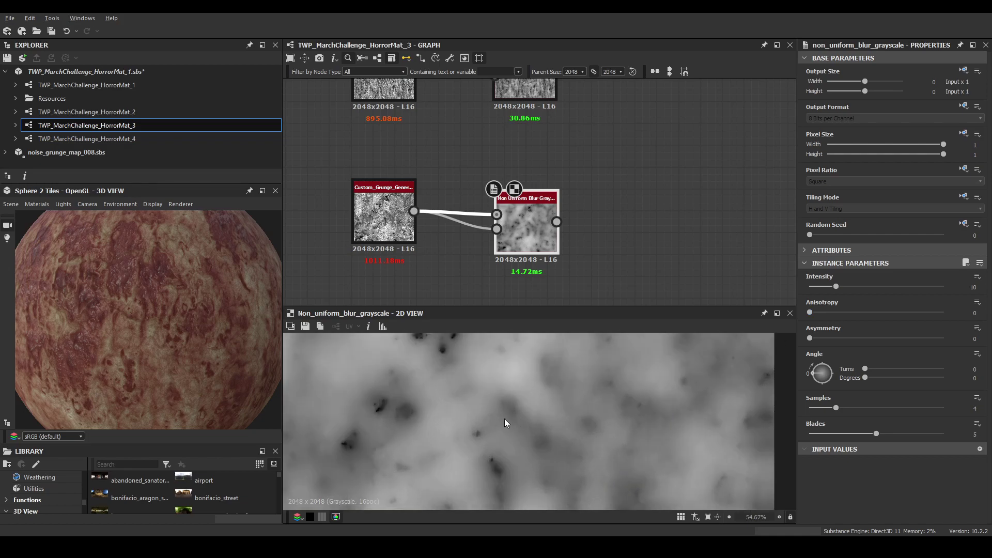
scroll(548, 395, "down", 1)
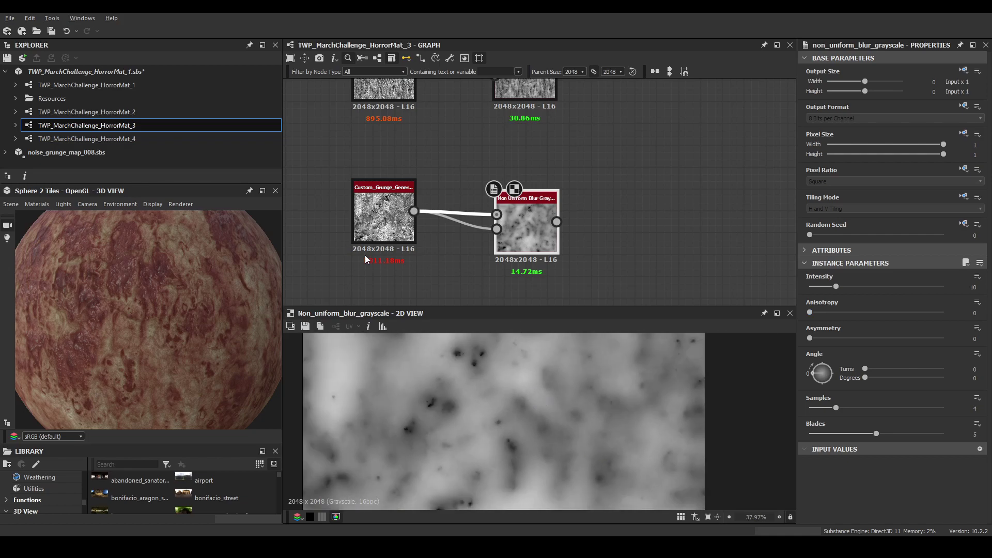
scroll(369, 260, "up", 1)
scroll(545, 422, "up", 2)
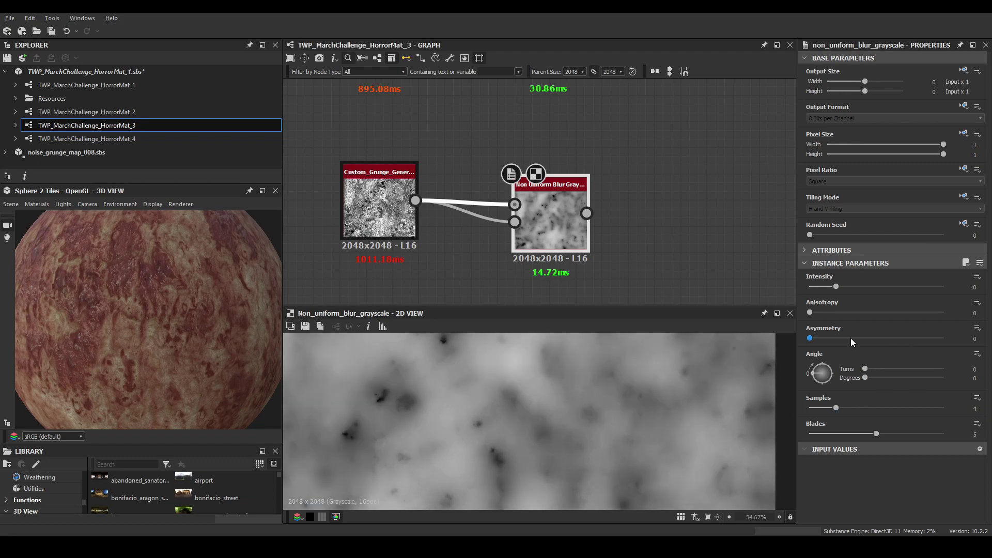
Set the new blur's Intensity to 17.12, Anisotropy to 0.37, Asymmetry to 0.61, Angle to 116 degrees and Samples to 6
left_click_drag(879, 313, 911, 338)
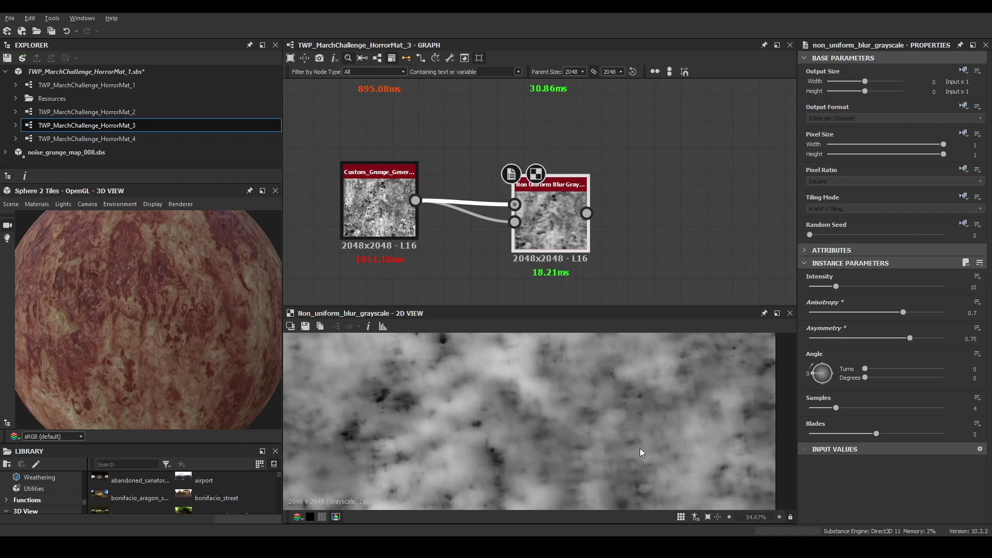
scroll(622, 444, "down", 3)
mouse_move(840, 287)
left_mouse_down()
mouse_move(866, 287)
mouse_move(856, 287)
left_mouse_up()
left_click(860, 312)
left_click_drag(872, 338, 892, 337)
mouse_move(846, 409)
left_mouse_down()
mouse_move(905, 407)
mouse_move(855, 411)
left_mouse_up()
left_click_drag(822, 368, 834, 367)
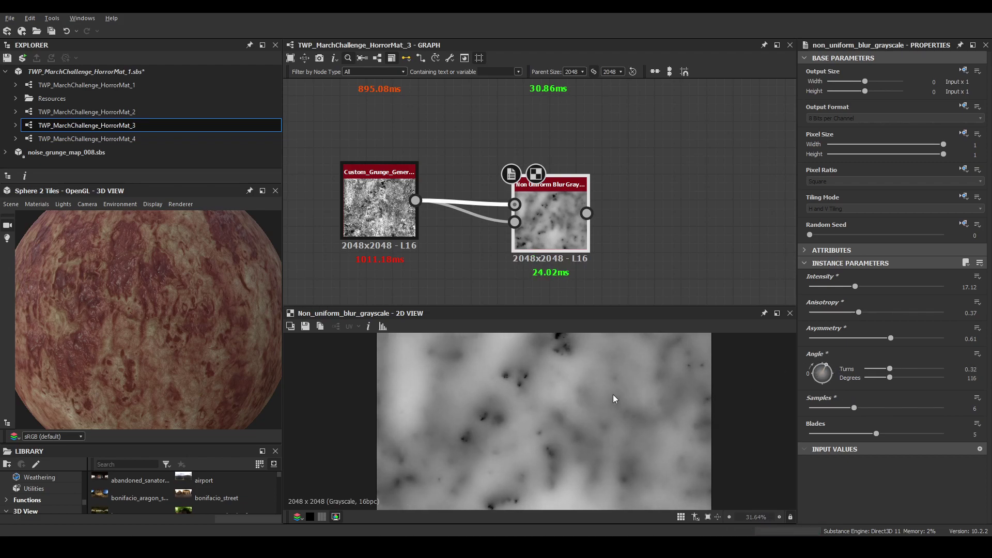
Check the original Non Uniform Blur node's settings and set the new blur's Intensity to 5
scroll(517, 403, "down", 2)
scroll(528, 258, "down", 3)
left_click(543, 133)
double_click(543, 134)
scroll(561, 419, "up", 3)
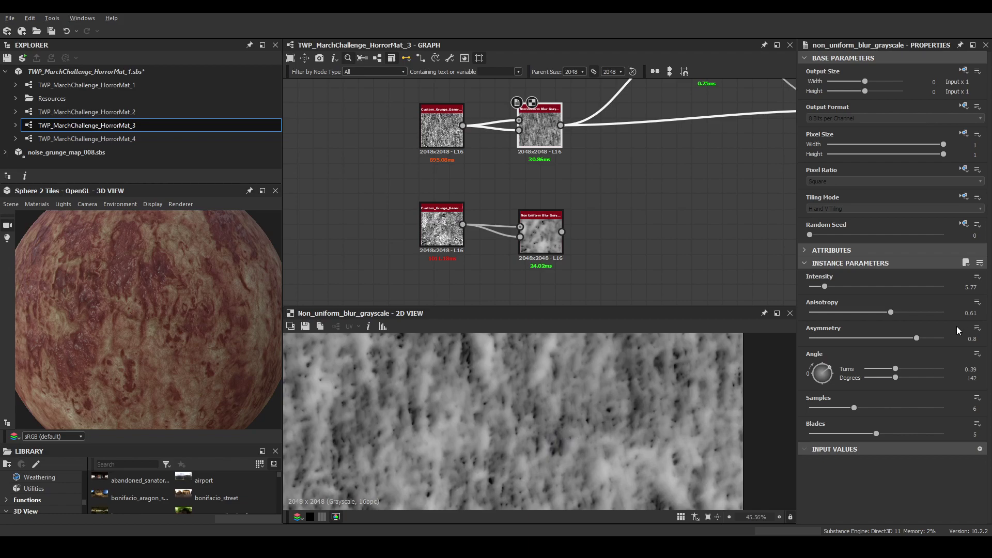
double_click(541, 233)
double_click(970, 287)
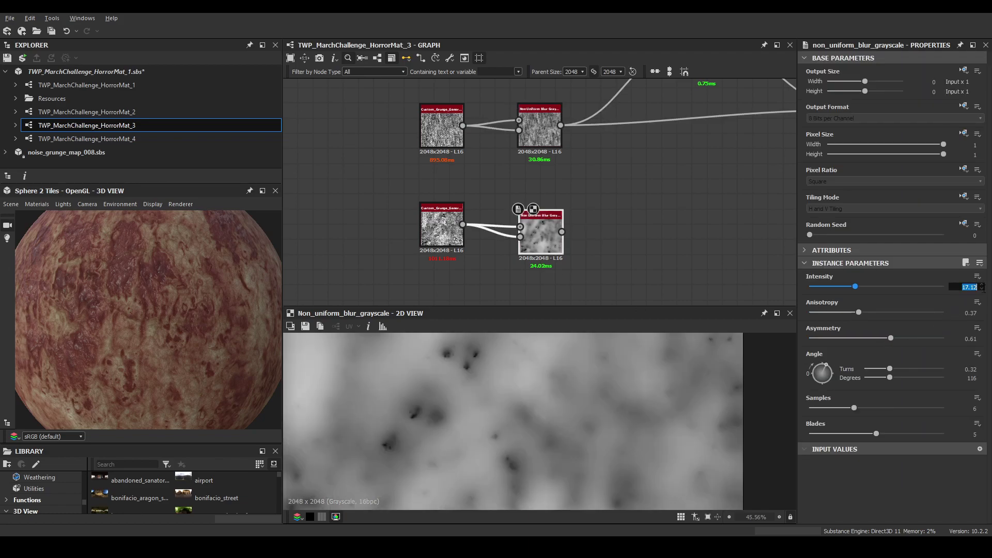
type("5")
key("Return")
scroll(623, 393, "down", 2)
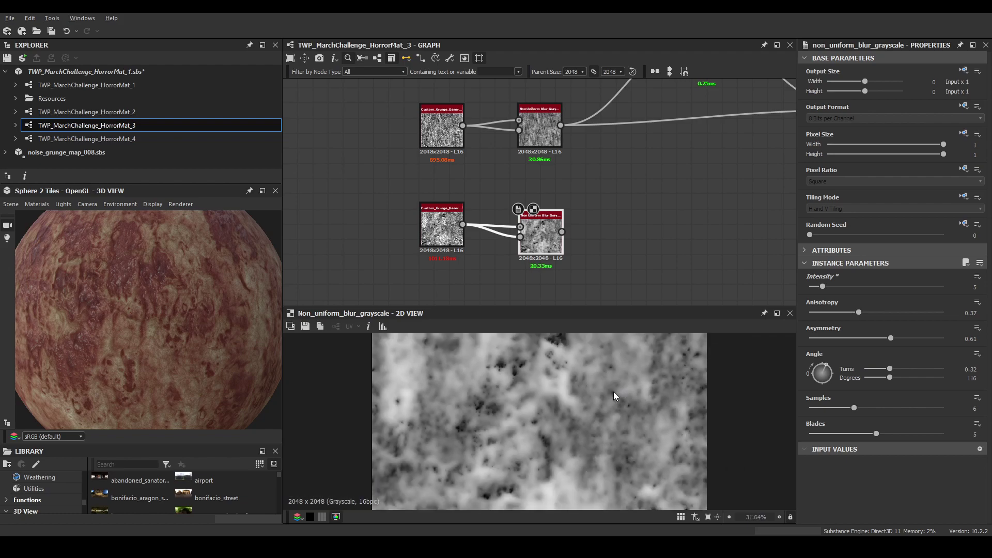
Compare the two blur nodes' settings, and set the new blur's Anisotropy to 0.51 and Asymmetry to 0.73
middle_click_drag(623, 393, 664, 379)
double_click(534, 136)
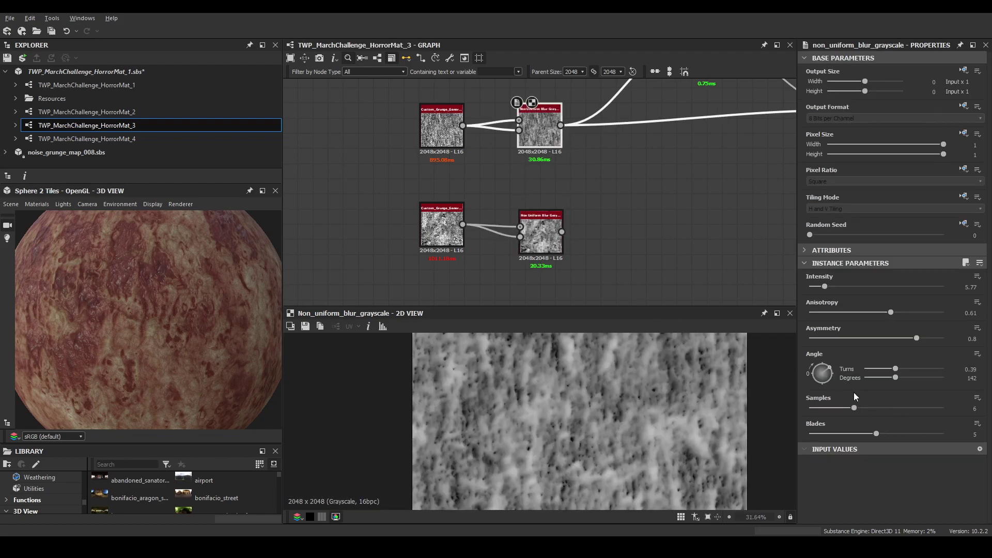
double_click(535, 238)
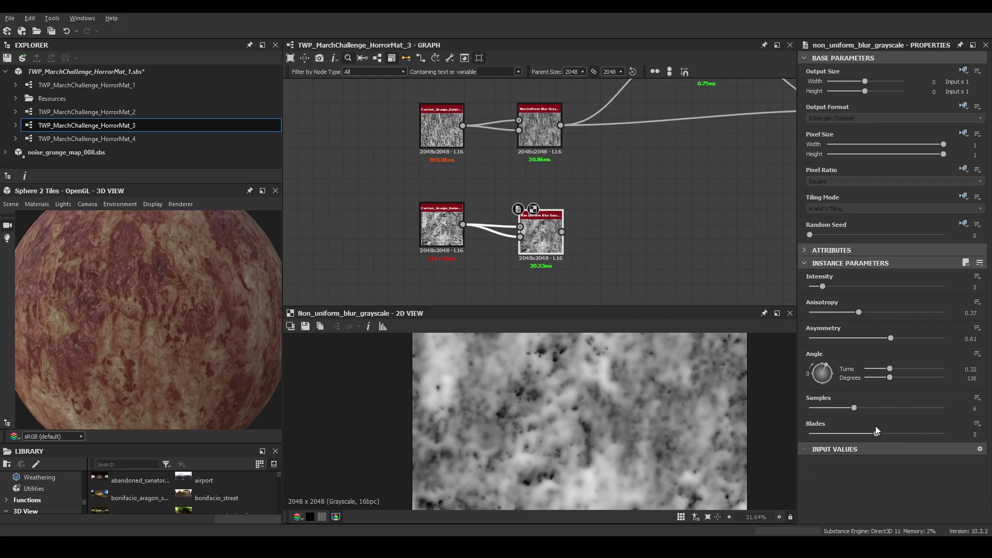
double_click(540, 135)
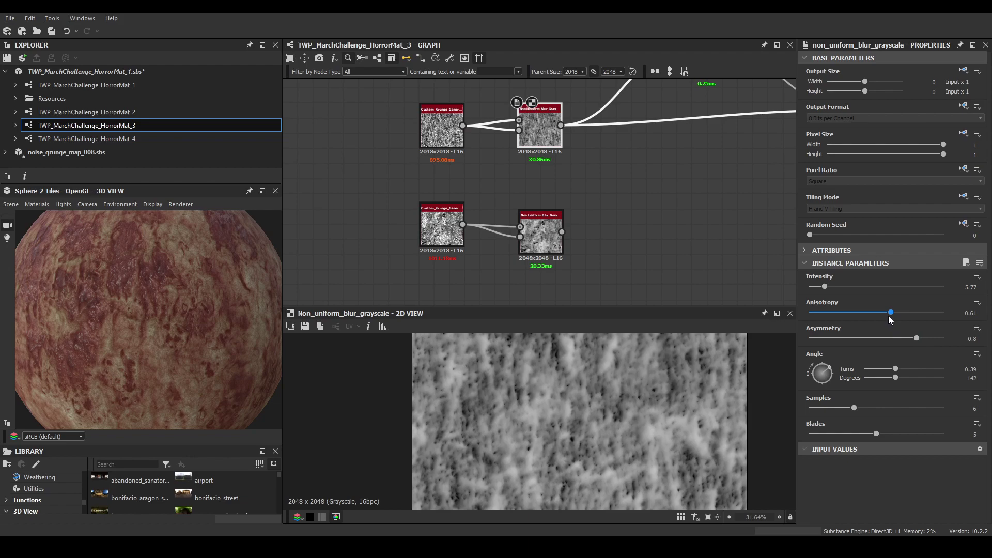
double_click(540, 235)
left_click_drag(869, 310, 908, 338)
scroll(652, 403, "down", 2)
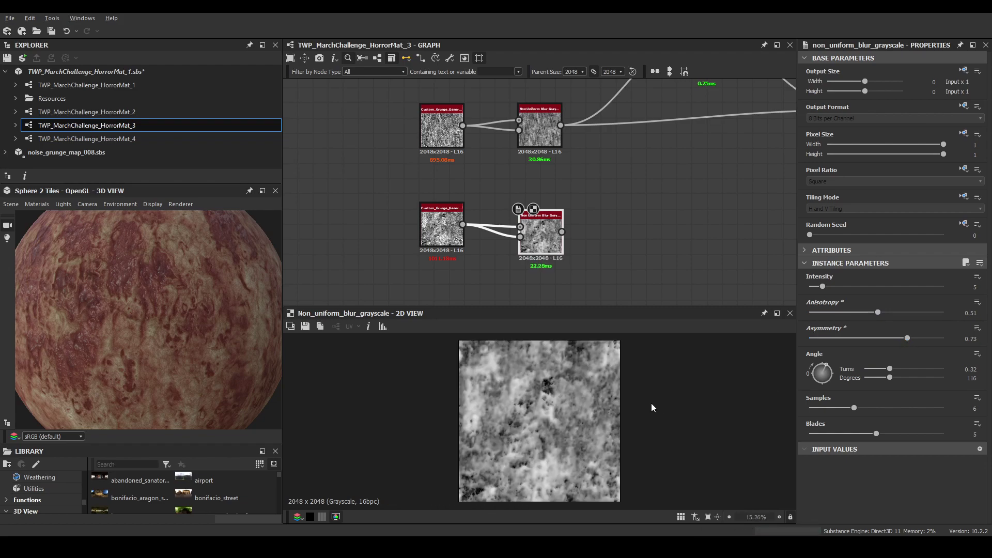
scroll(517, 417, "up", 4)
scroll(579, 272, "down", 3)
Examine the original chain's Blend node and the offset settings of the Safe Transform Grayscale feeding it
middle_click_drag(585, 242, 453, 236)
scroll(538, 143, "up", 5)
middle_click_drag(558, 157, 528, 164)
left_click_drag(673, 237, 682, 249)
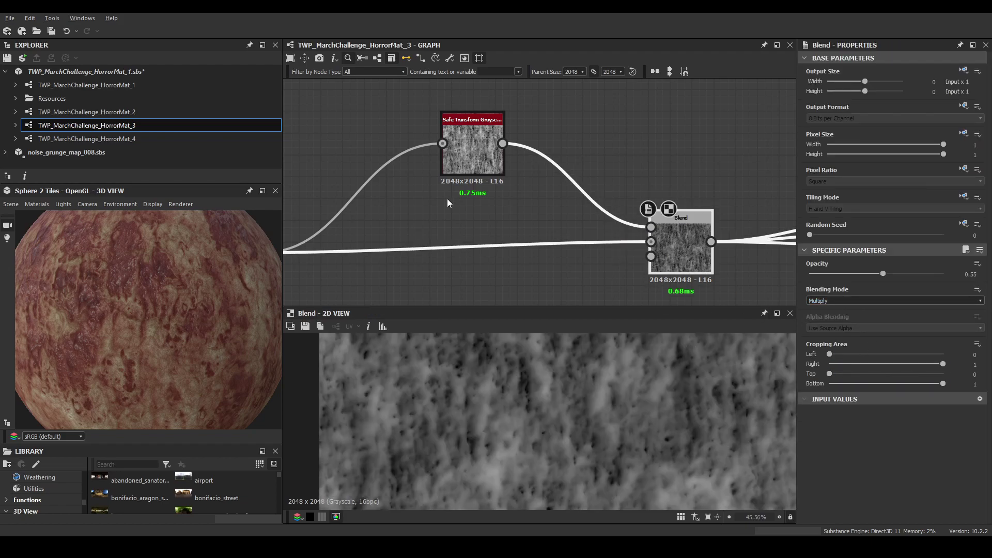
left_click(466, 146)
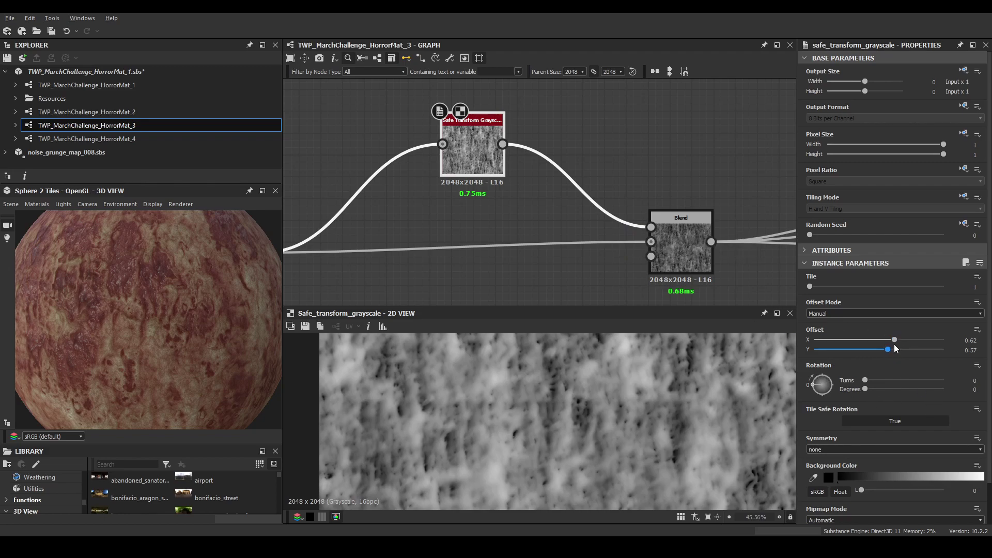
Add a Blend node after the new Non Uniform Blur Grayscale and set its Blending Mode to Multiply
scroll(593, 187, "down", 4)
scroll(386, 243, "up", 3)
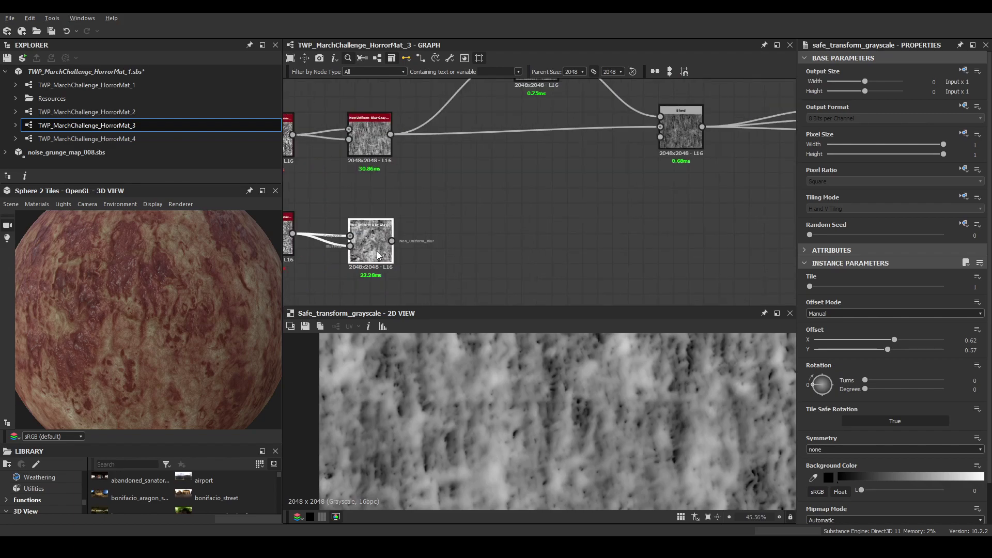
left_click(377, 251)
right_click(376, 249)
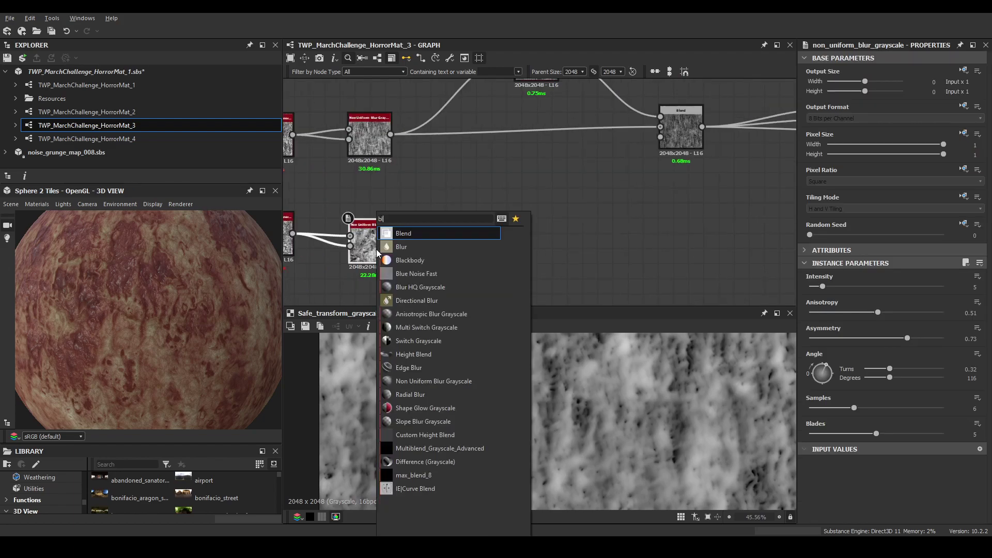
key("Escape")
left_click_drag(439, 246, 667, 243)
left_click(827, 301)
left_click(824, 327)
Add a Safe Transform Grayscale between the new Non Uniform Blur and Blend nodes, and also connect the blur directly to the Blend
key("space")
type("safe")
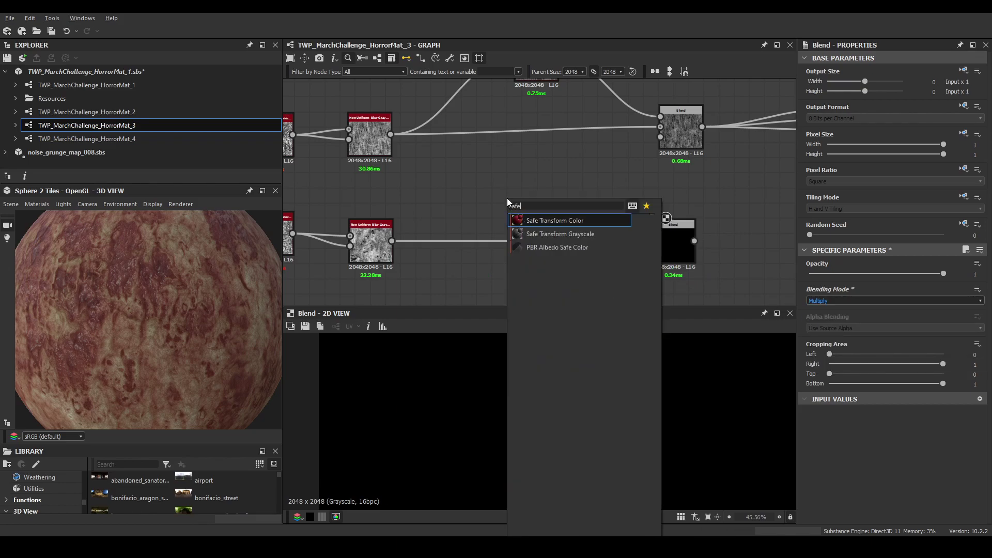
key("Return")
left_click_drag(392, 241, 653, 230)
double_click(674, 243)
scroll(621, 424, "down", 2)
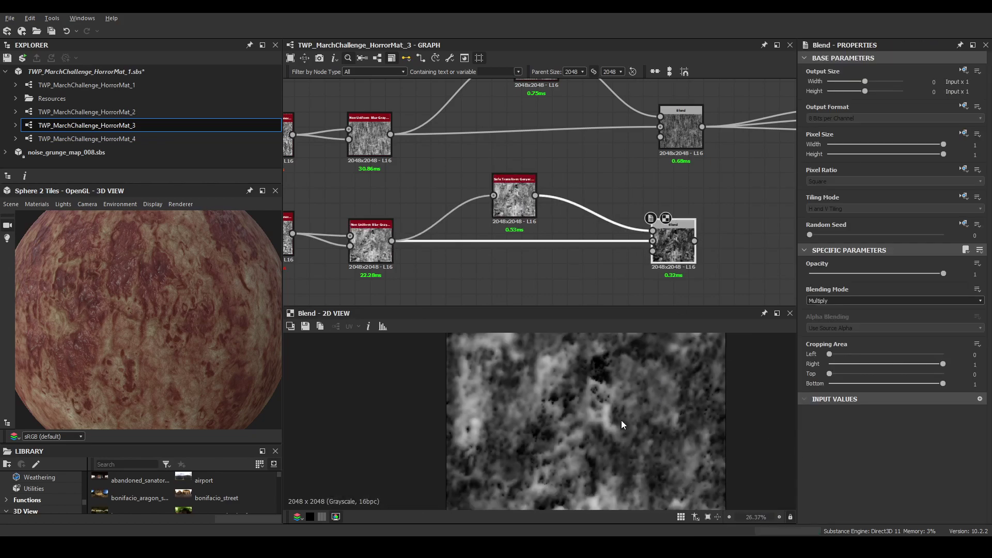
Set the new Safe Transform Grayscale's Offset X to 0.46
left_click(534, 179)
left_click_drag(838, 340, 874, 340)
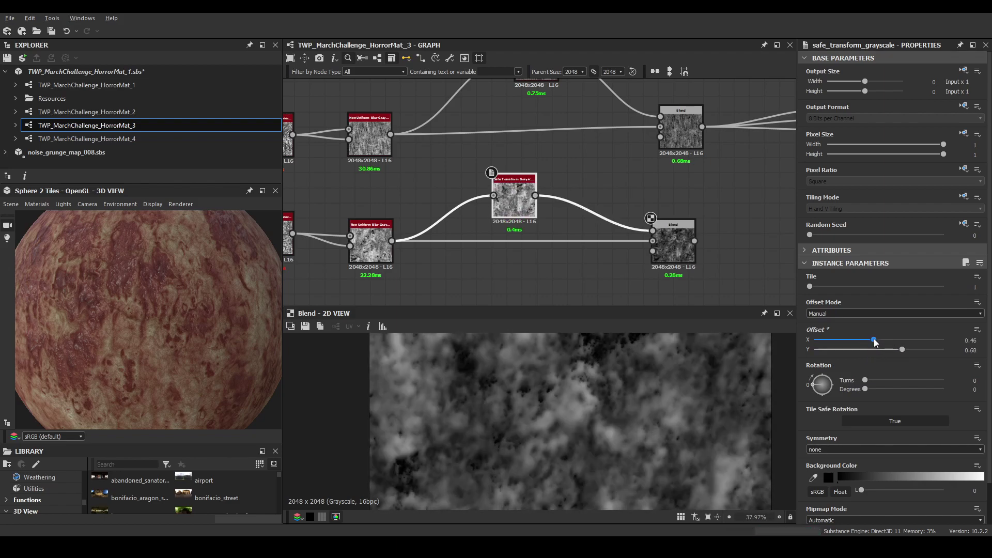
scroll(553, 413, "down", 3)
scroll(669, 421, "up", 1)
scroll(559, 401, "up", 1)
Examine the original chain's Non Uniform Dir. Warp Grayscale node, its settings and the detail of its output
middle_click_drag(591, 176, 413, 166)
scroll(429, 168, "down", 2)
scroll(573, 137, "up", 6)
middle_click_drag(566, 138, 656, 188)
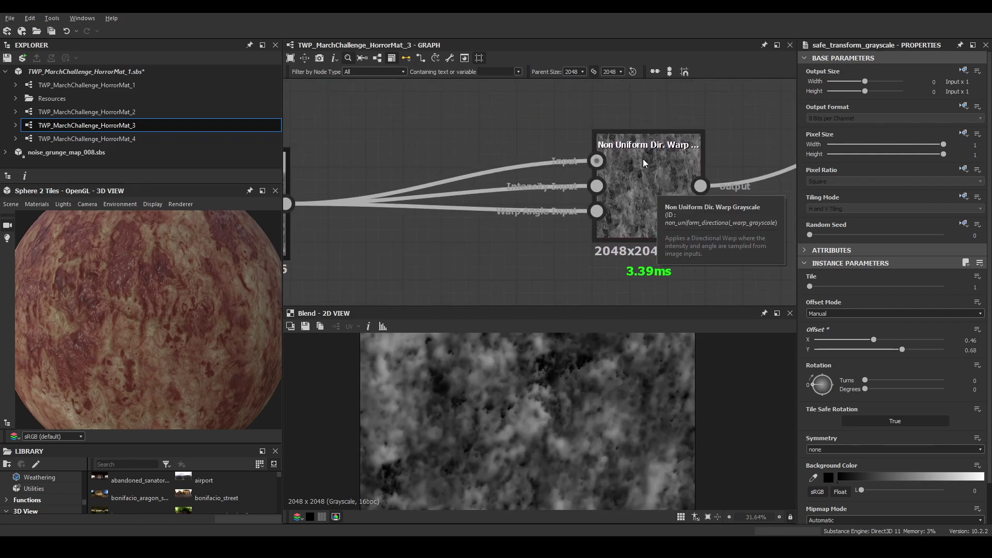
double_click(644, 197)
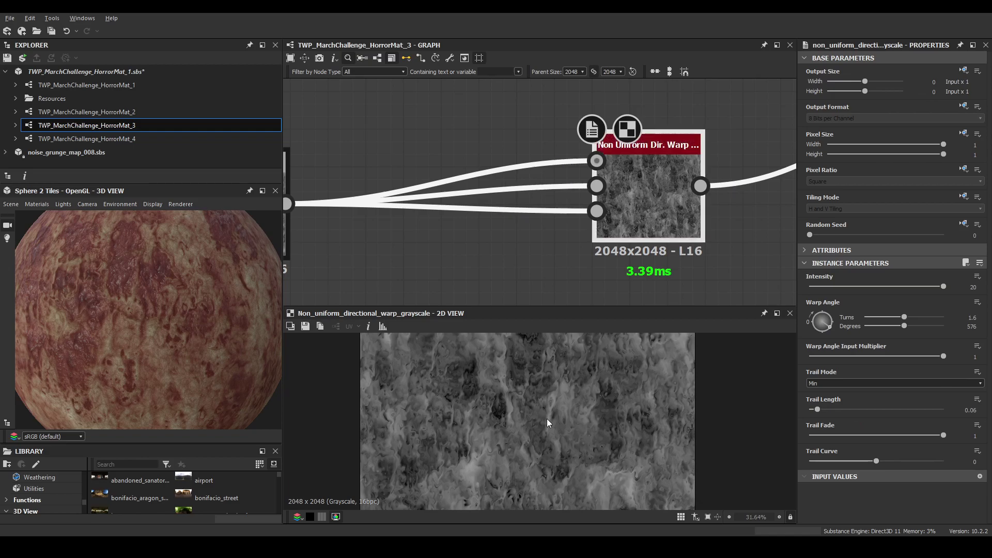
middle_click_drag(480, 419, 560, 388)
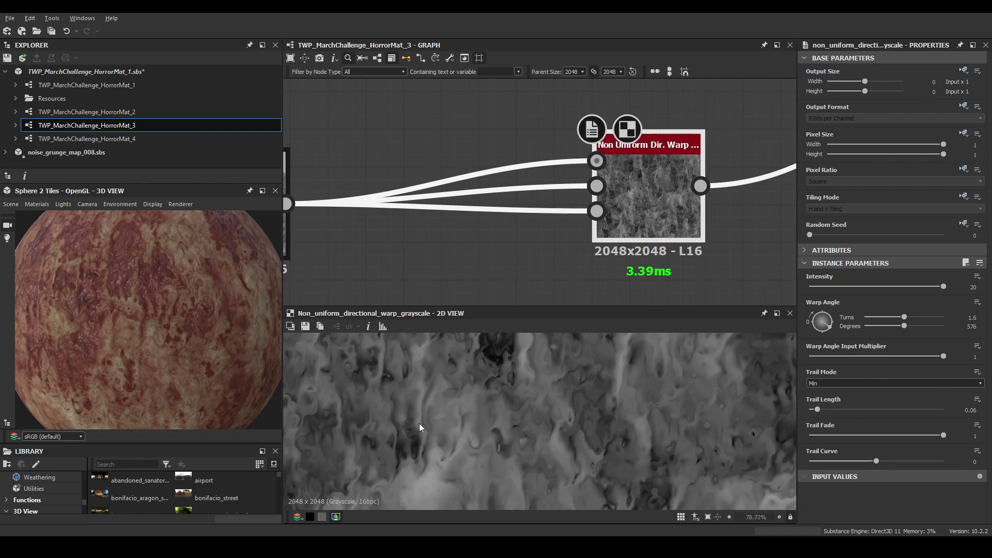
scroll(551, 468, "down", 2)
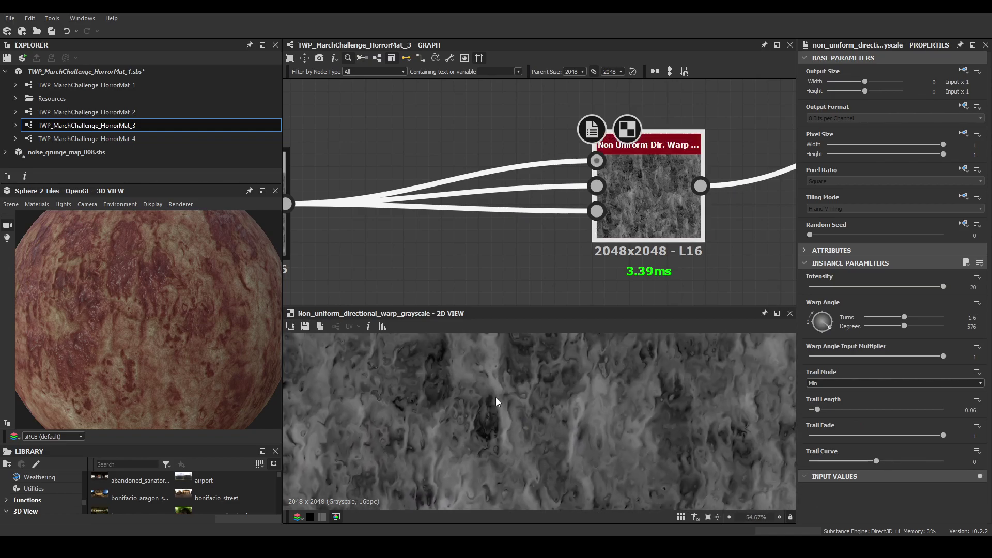
middle_click_drag(560, 454, 571, 387)
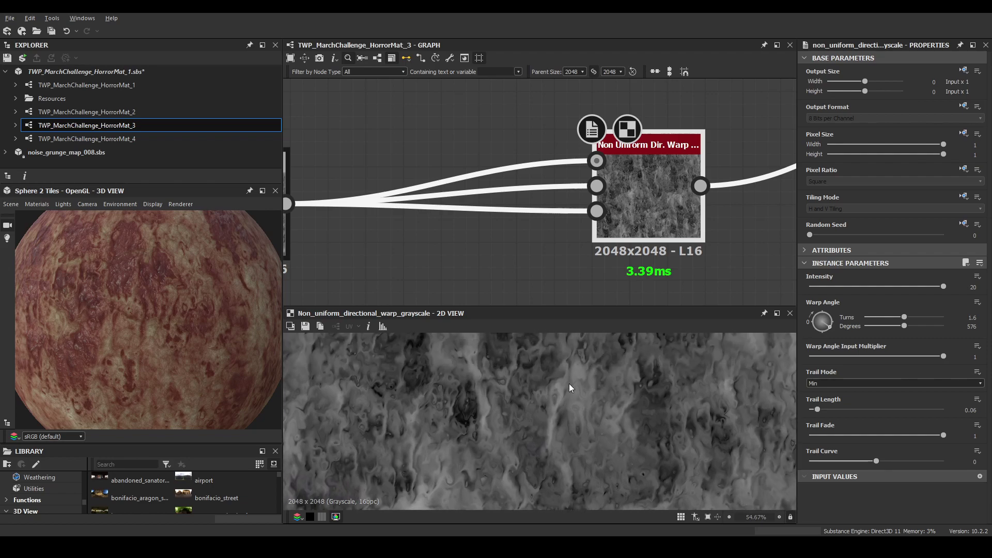
middle_click_drag(468, 395, 512, 382)
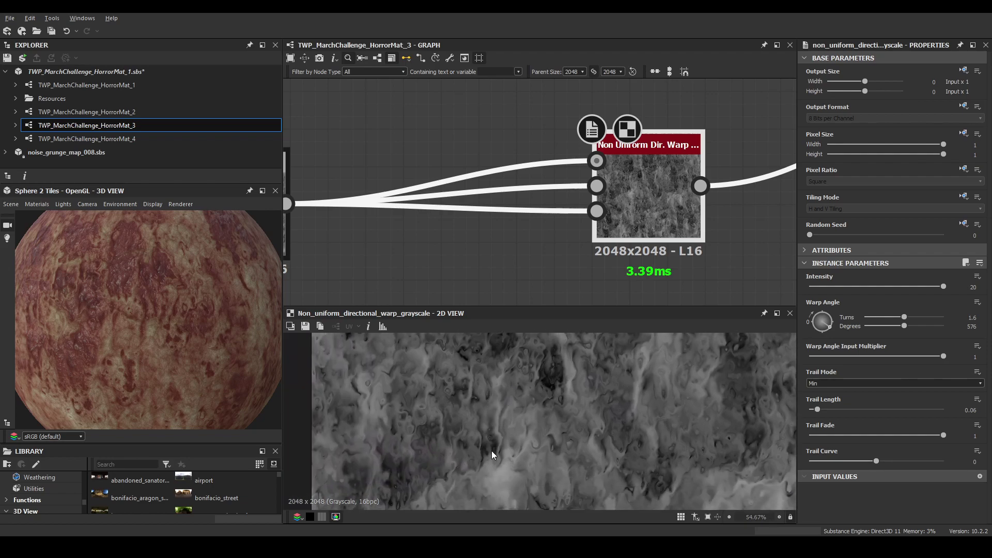
scroll(551, 429, "up", 2)
scroll(636, 194, "down", 5)
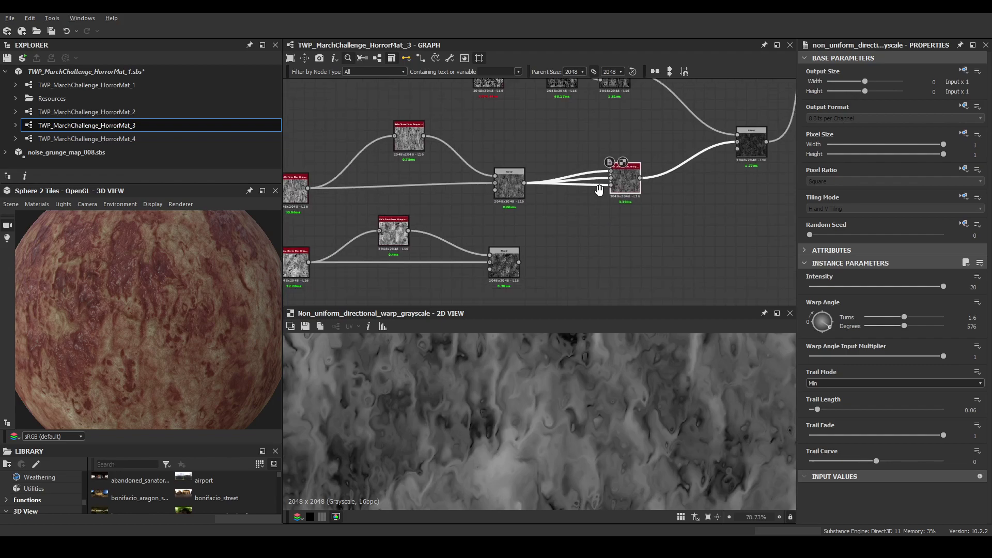
Add a Non Uniform Dir. Warp Grayscale node after the new Blend node
scroll(473, 263, "up", 3)
left_click(446, 253)
key("space")
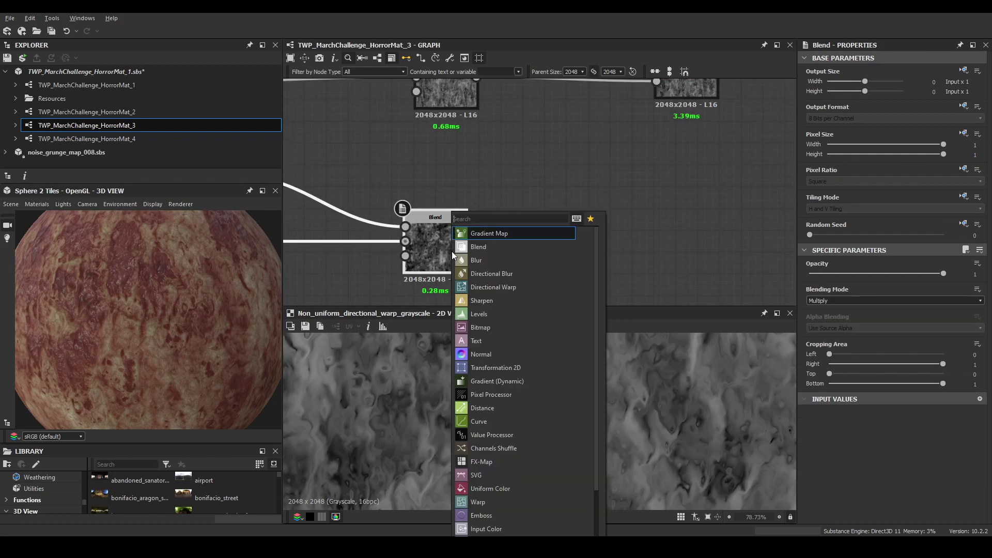
type("non")
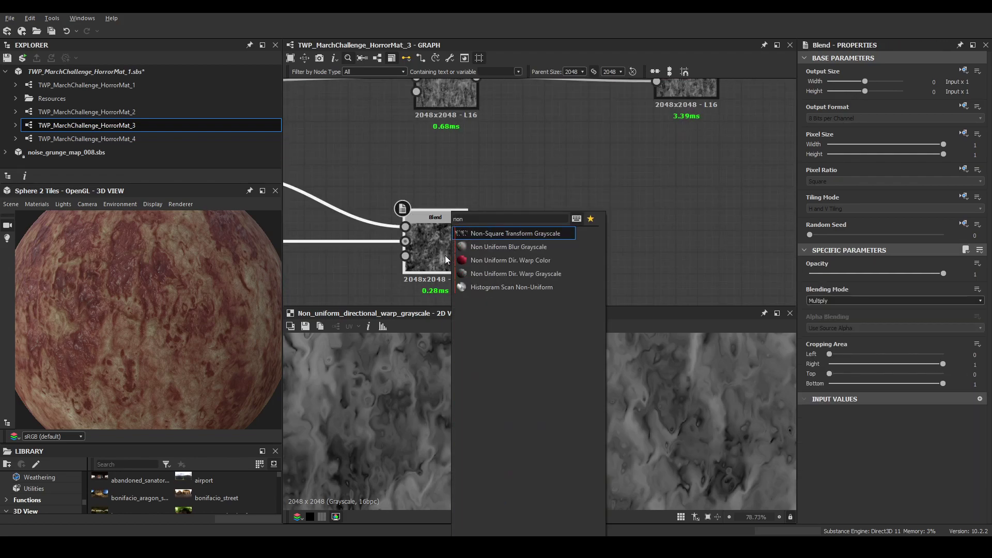
left_click(520, 275)
left_click_drag(520, 275, 628, 245)
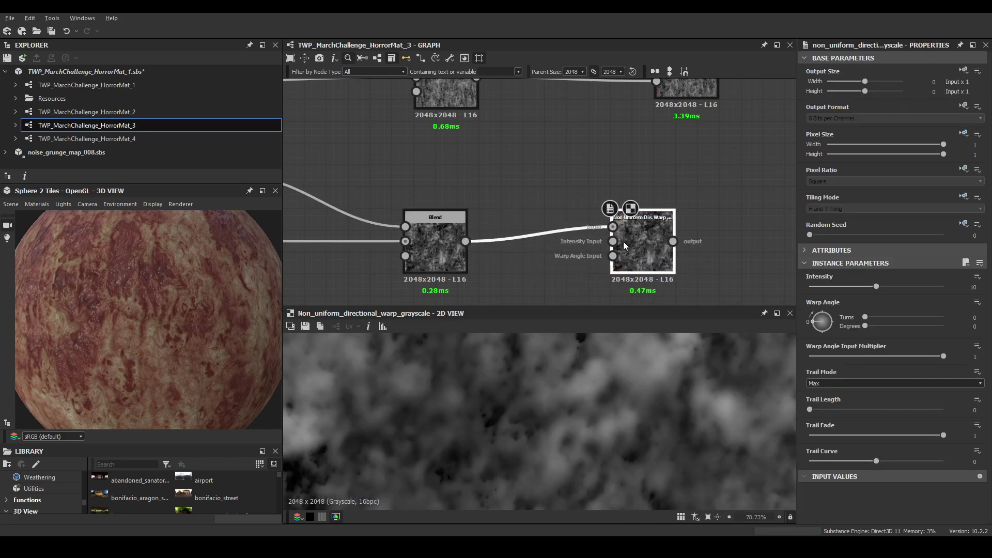
Check the original warp's connections and link the new Blend's output to the new warp's Intensity and Warp Angle inputs
scroll(628, 245, "down", 3)
scroll(584, 129, "up", 3)
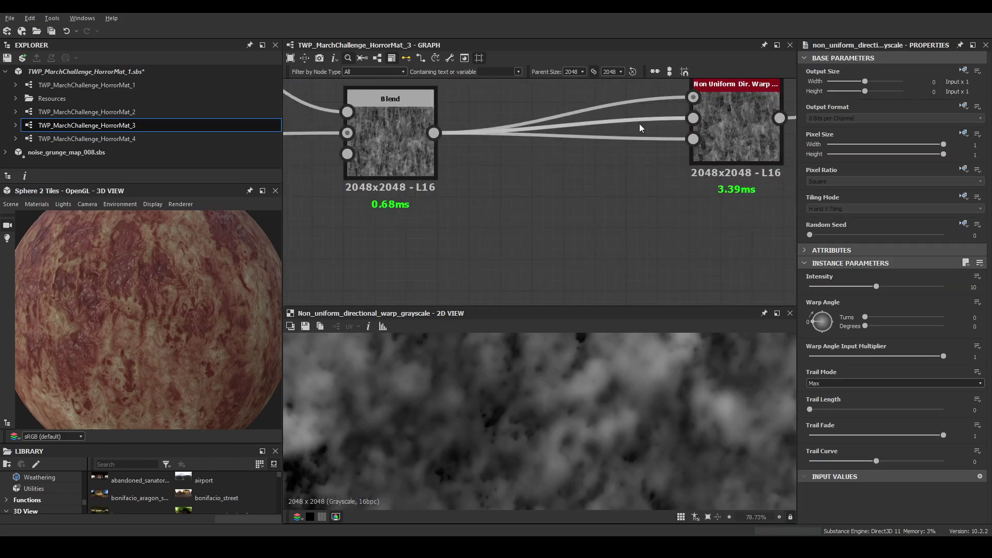
scroll(595, 165, "up", 1)
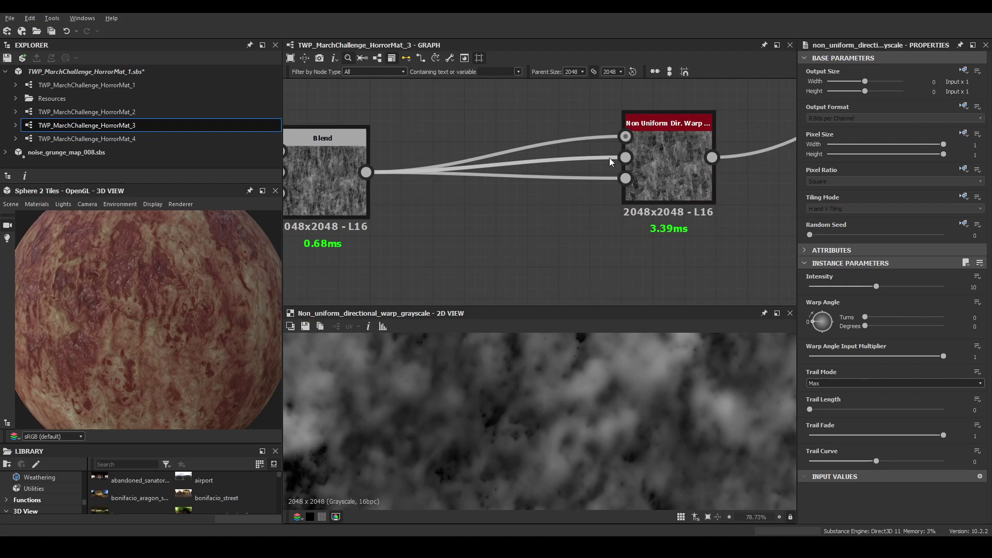
scroll(631, 168, "down", 3)
key("ctrl+z")
scroll(620, 88, "up", 3)
left_click_drag(412, 133, 624, 153)
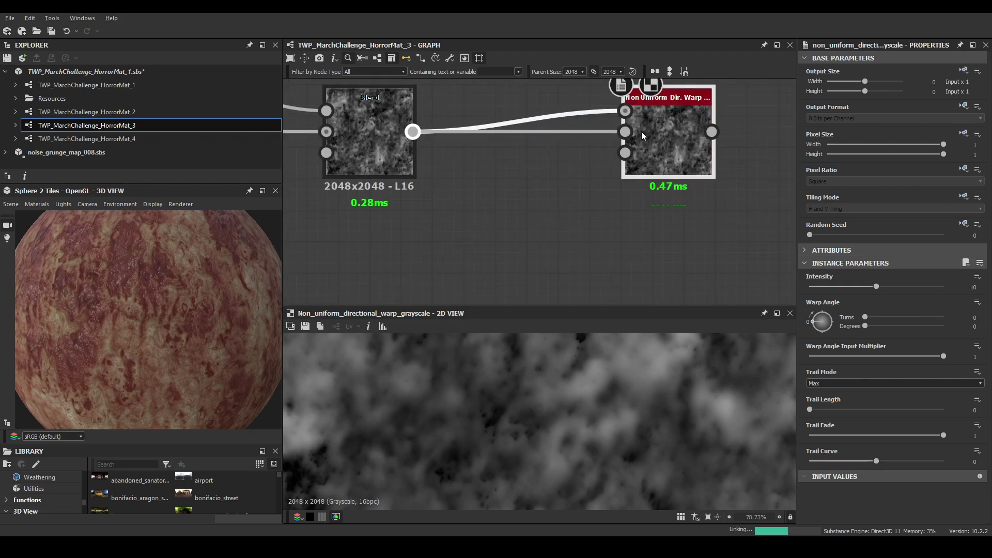
left_click_drag(412, 132, 624, 132)
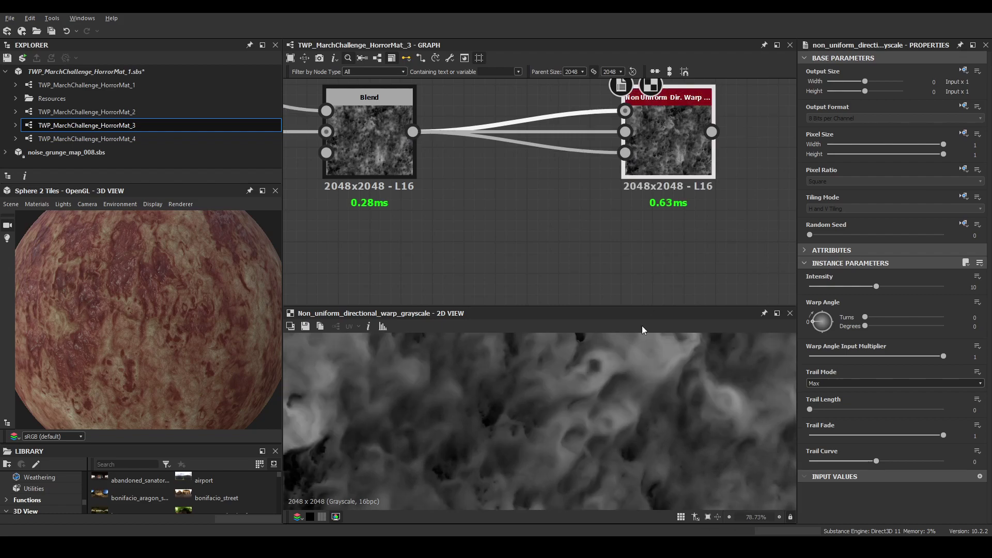
Set the new directional warp's Warp Angle to about -91 degrees
scroll(569, 440, "down", 3)
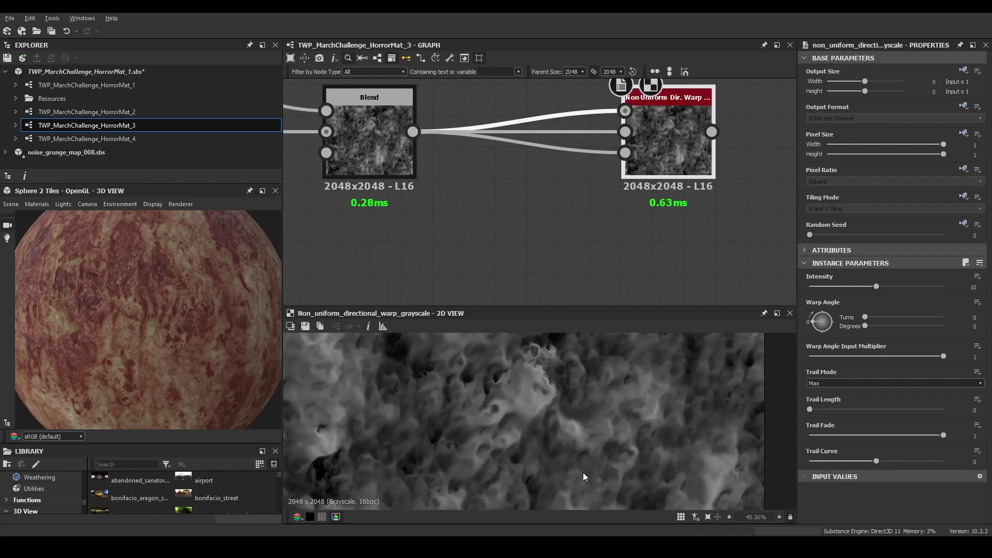
scroll(595, 455, "down", 2)
scroll(575, 418, "up", 3)
left_click_drag(844, 320, 823, 337)
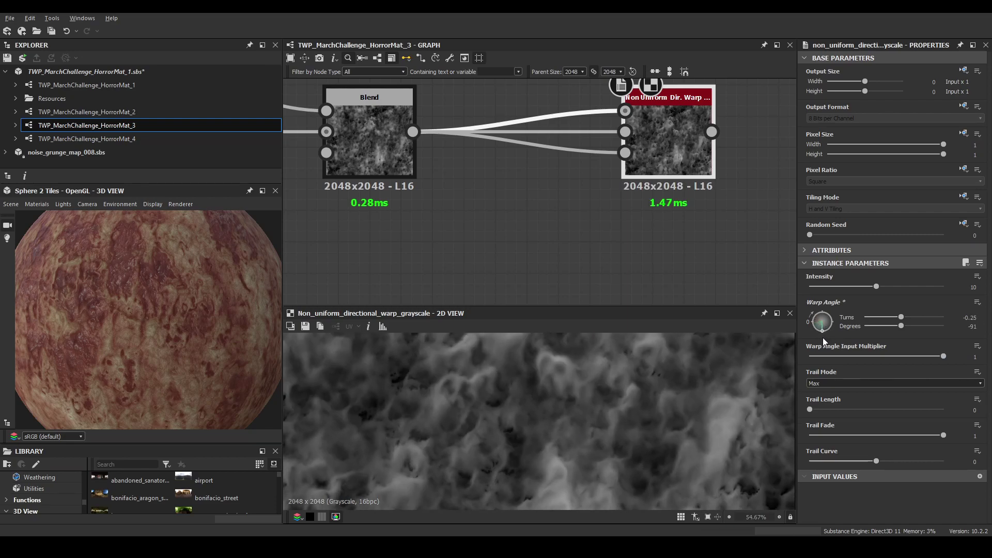
scroll(537, 449, "down", 1)
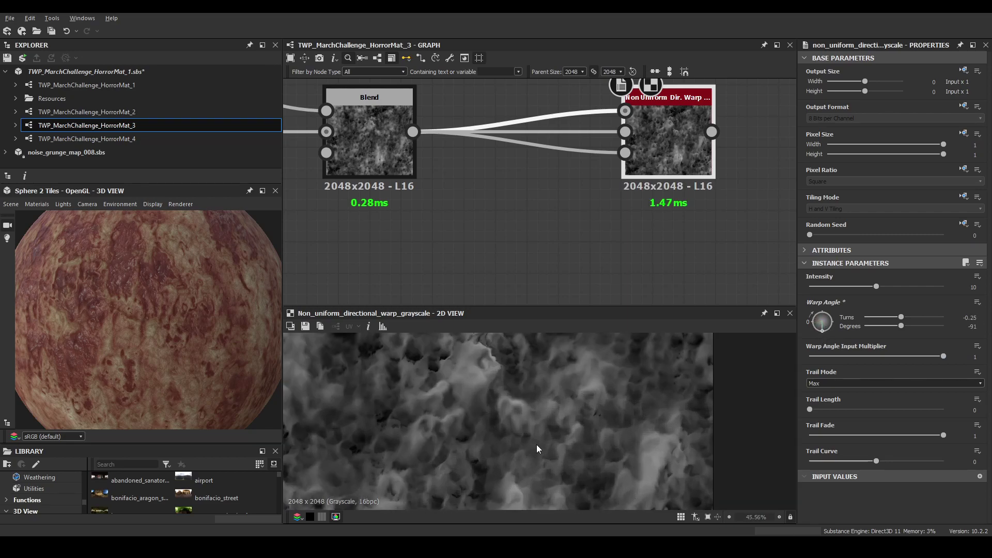
scroll(560, 429, "down", 2)
middle_click_drag(559, 429, 577, 470)
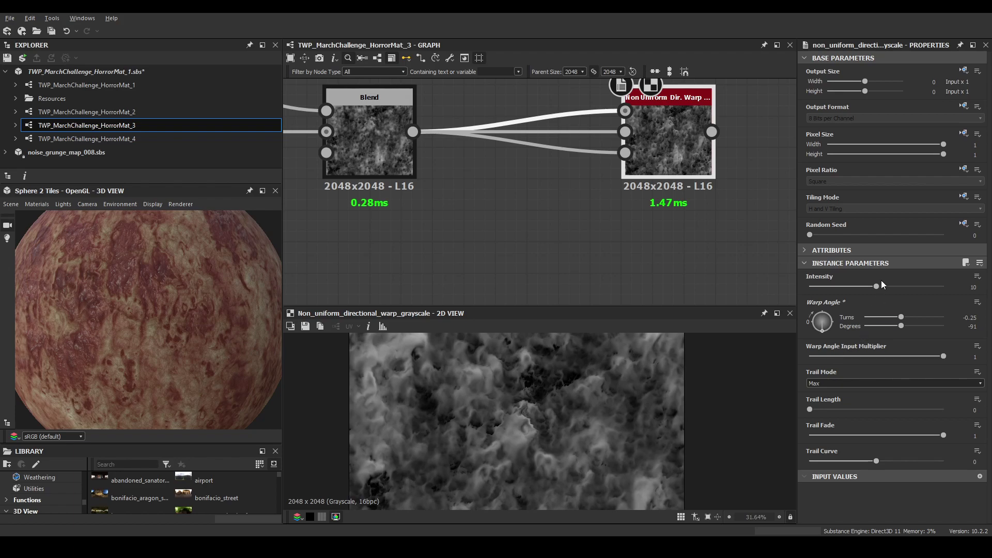
Raise the new directional warp's Intensity to 18.08 and its Trail Length to 0.42
left_click_drag(892, 287, 932, 287)
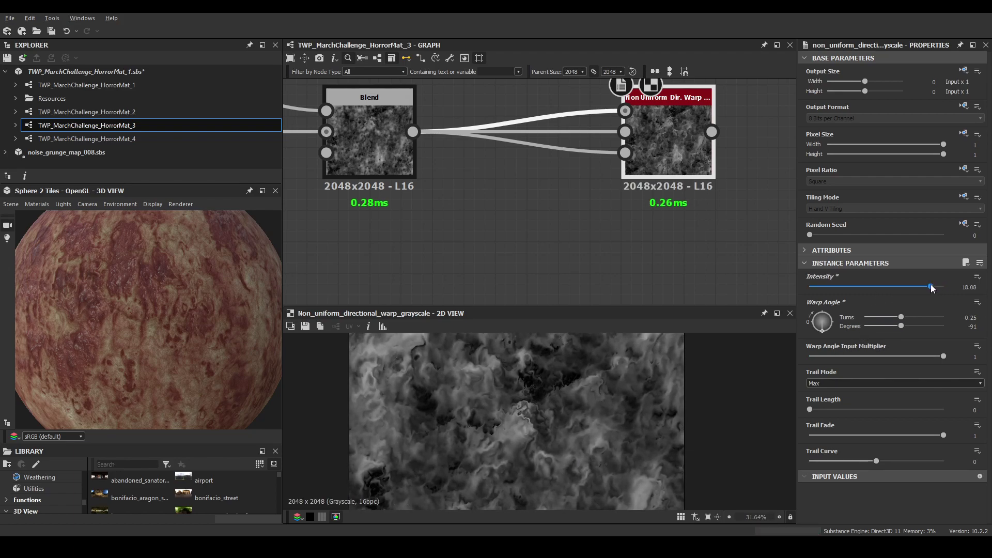
left_click_drag(839, 411, 865, 408)
scroll(683, 195, "down", 4)
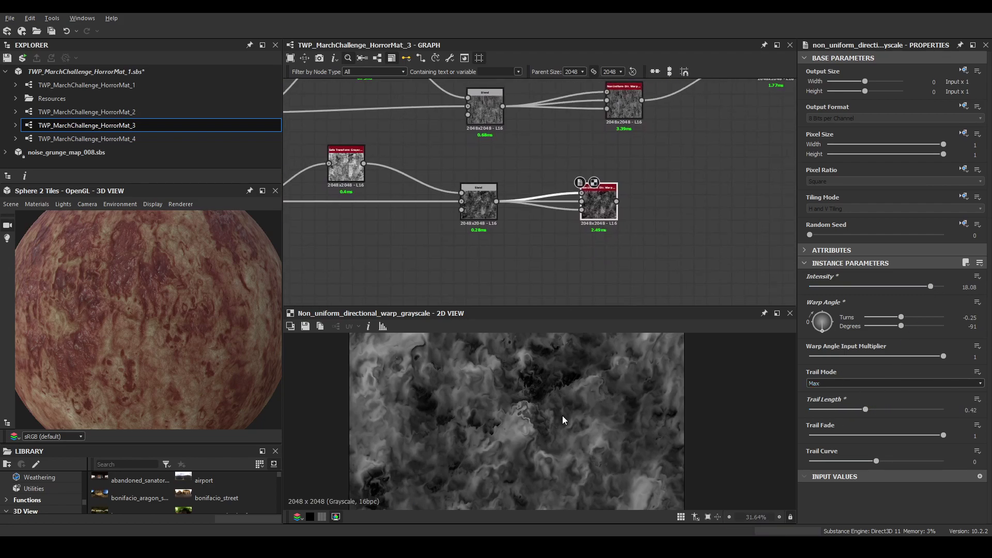
scroll(577, 451, "down", 3)
scroll(615, 194, "up", 3)
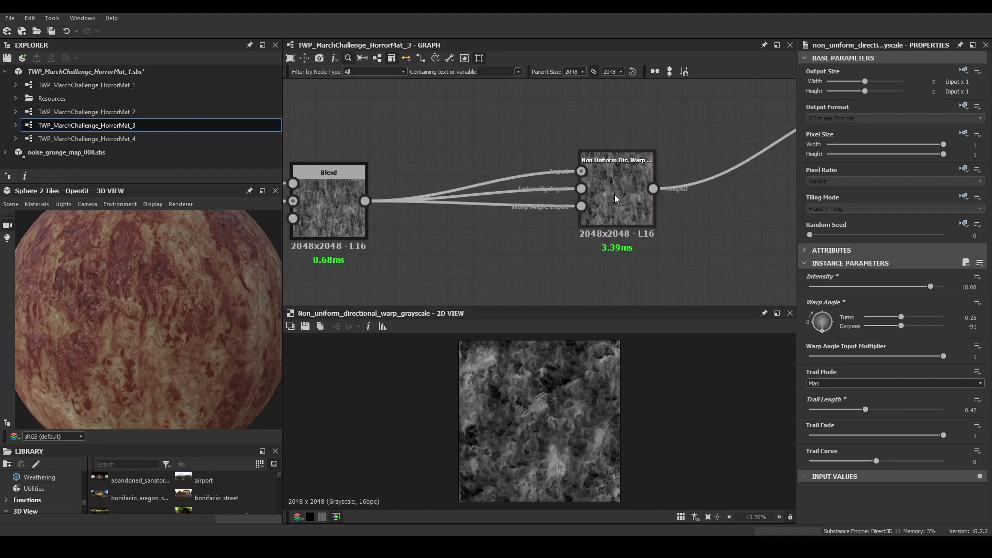
Check the original directional warp's settings and set the new warp's Intensity to 20
double_click(616, 194)
scroll(596, 409, "up", 4)
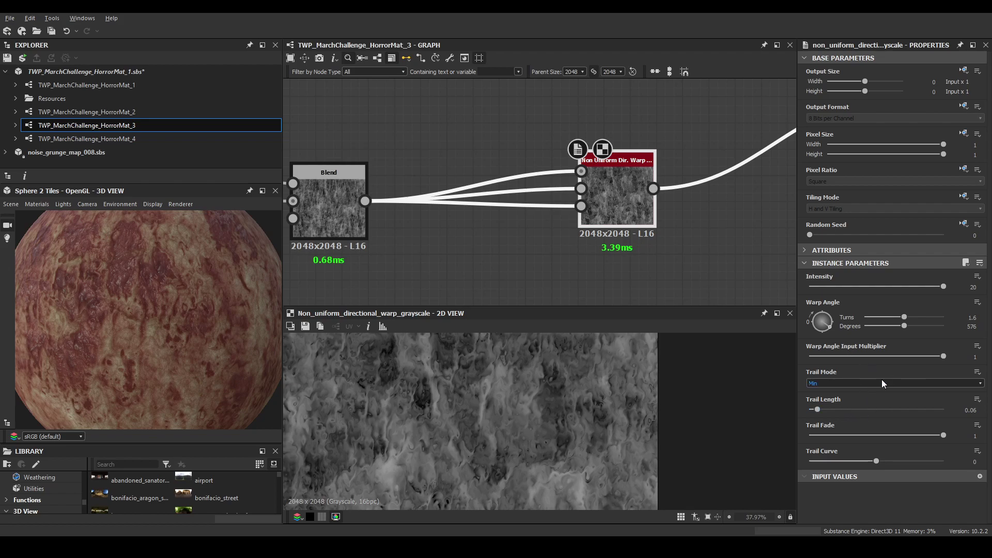
scroll(572, 180, "down", 5)
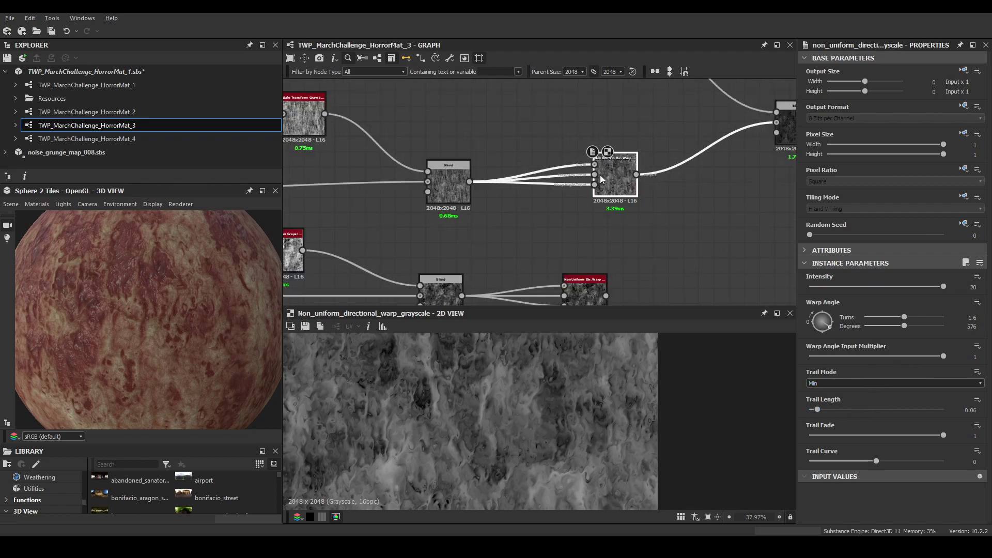
scroll(572, 179, "up", 5)
left_click(581, 197)
double_click(966, 287)
type("20")
key("Return")
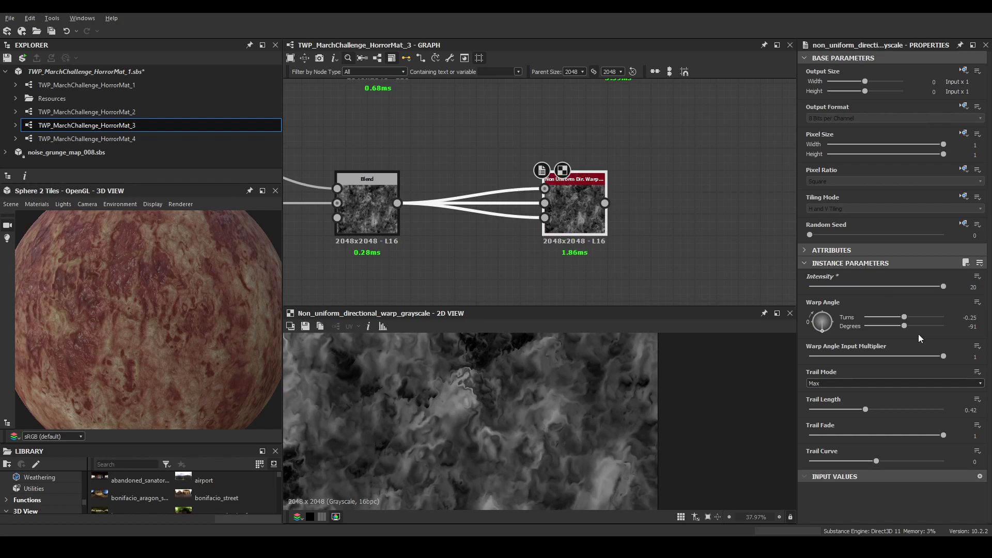
Review the original Custom_Grunge_Generator's settings and set the new chain's generator to Grunge Base Select 5
scroll(433, 451, "down", 4)
scroll(481, 198, "down", 5)
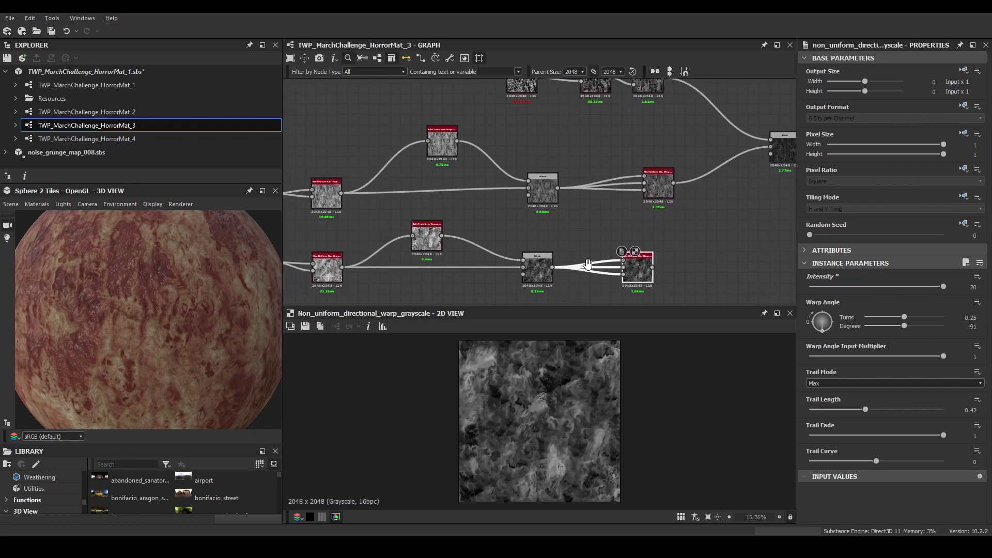
scroll(408, 165, "up", 3)
scroll(408, 166, "up", 3)
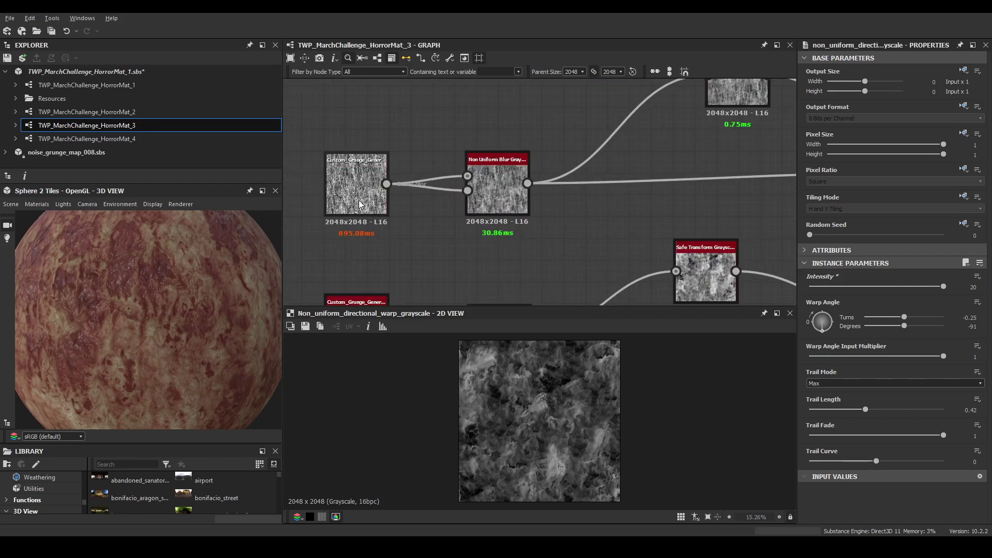
left_click(363, 197)
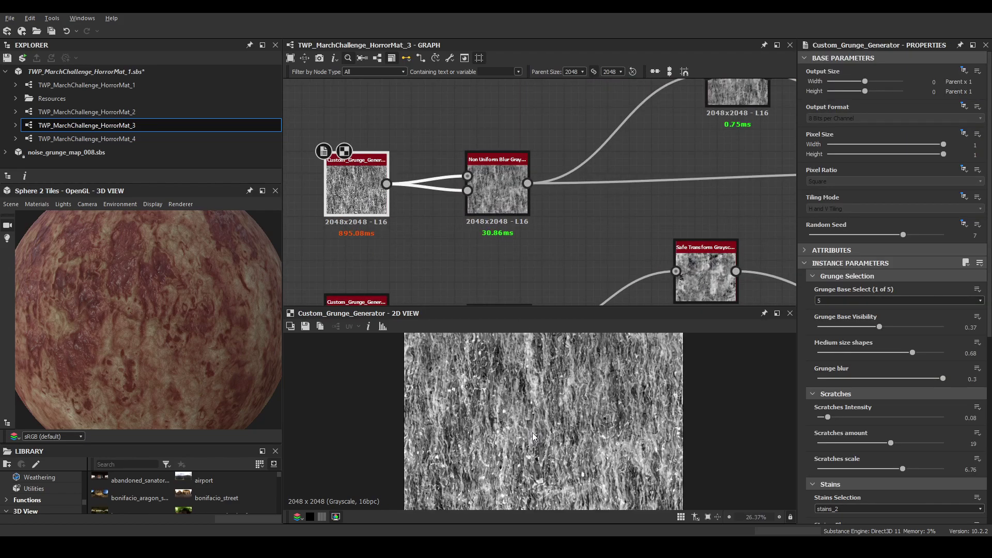
scroll(575, 210, "down", 3)
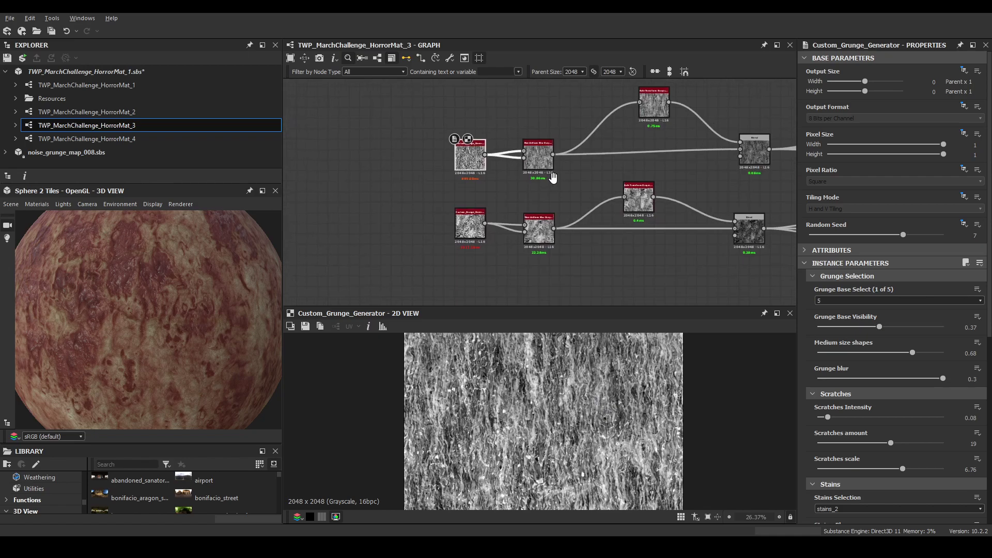
scroll(453, 241, "up", 4)
left_click(445, 254)
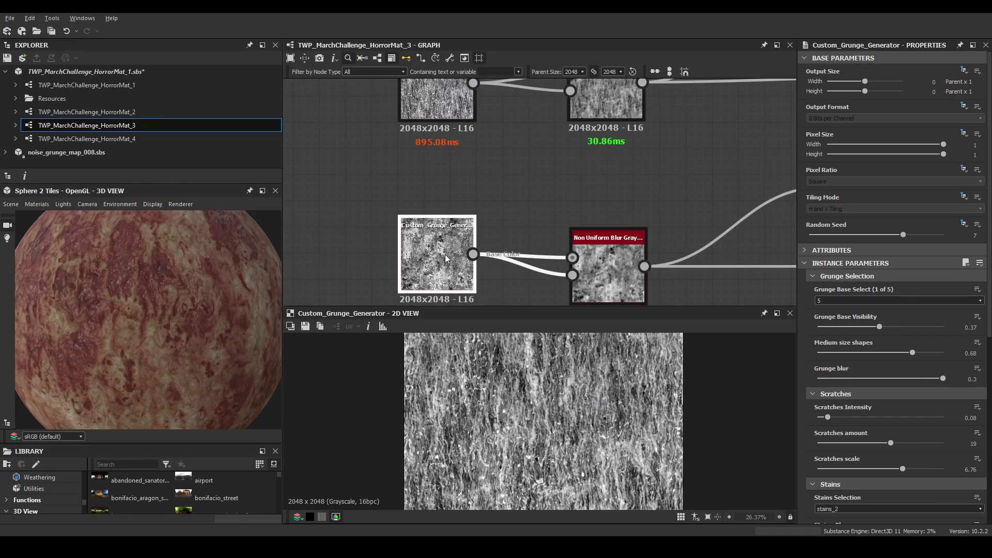
left_click(851, 302)
left_click(821, 336)
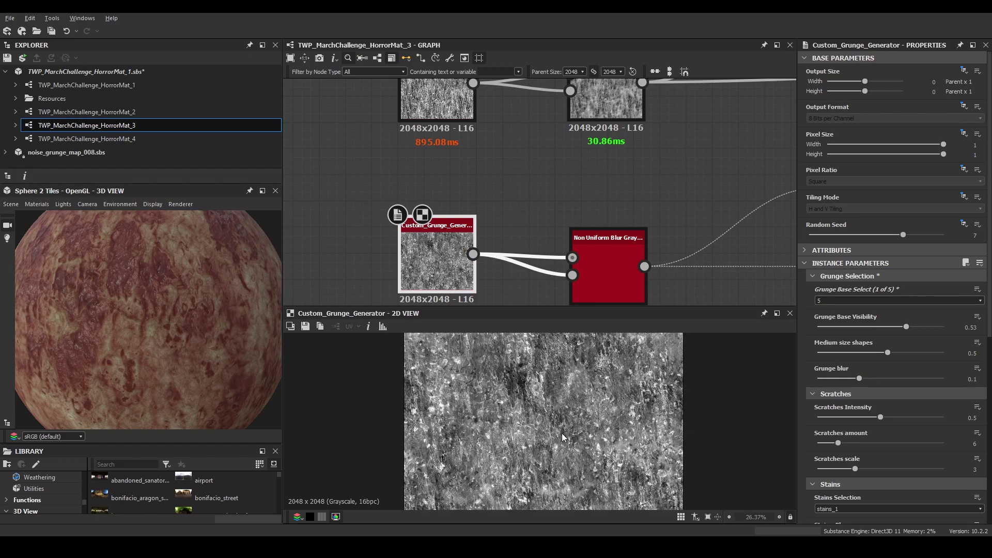
Set the new Custom_Grunge_Generator's Scratches Intensity to 0.67
scroll(844, 417, "down", 5)
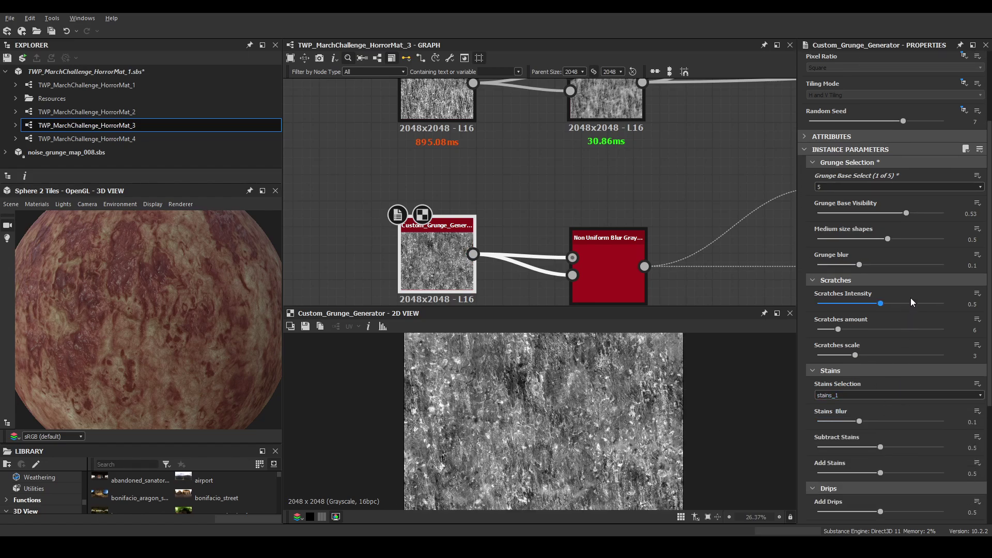
left_click(902, 302)
scroll(891, 414, "down", 5)
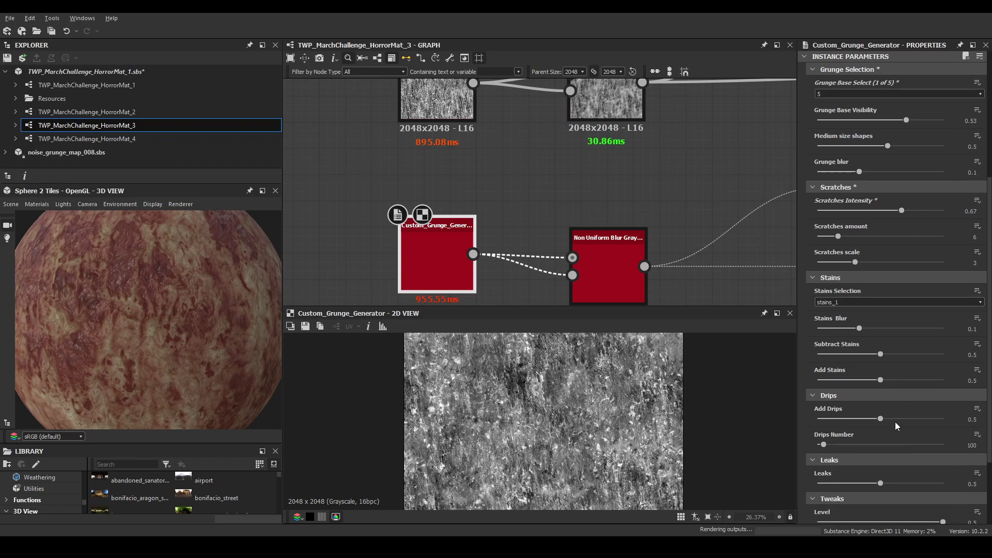
Set the new Custom_Grunge_Generator's Add Drips to 1 and its Drips Number to 1360
left_click_drag(926, 399, 959, 398)
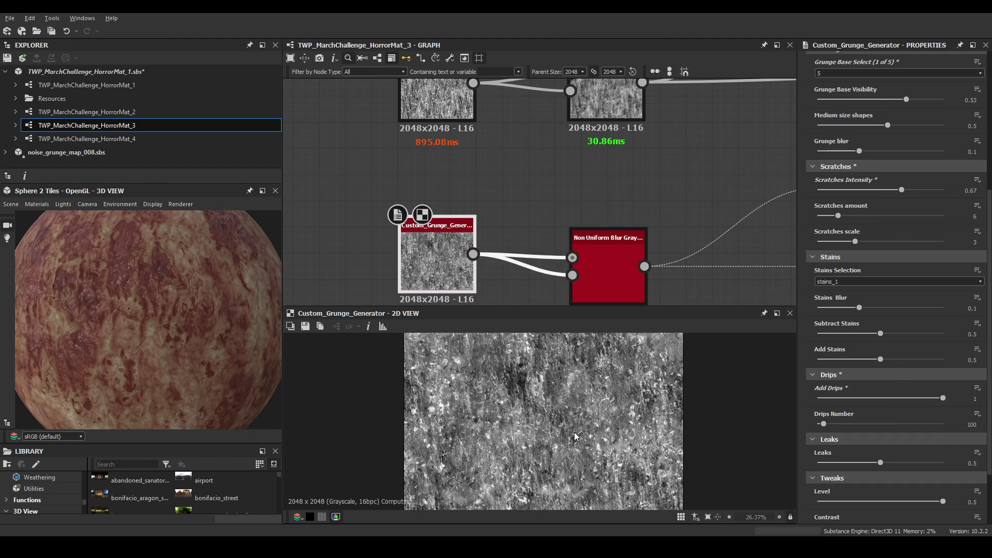
scroll(539, 416, "up", 3)
left_click_drag(885, 424, 902, 424)
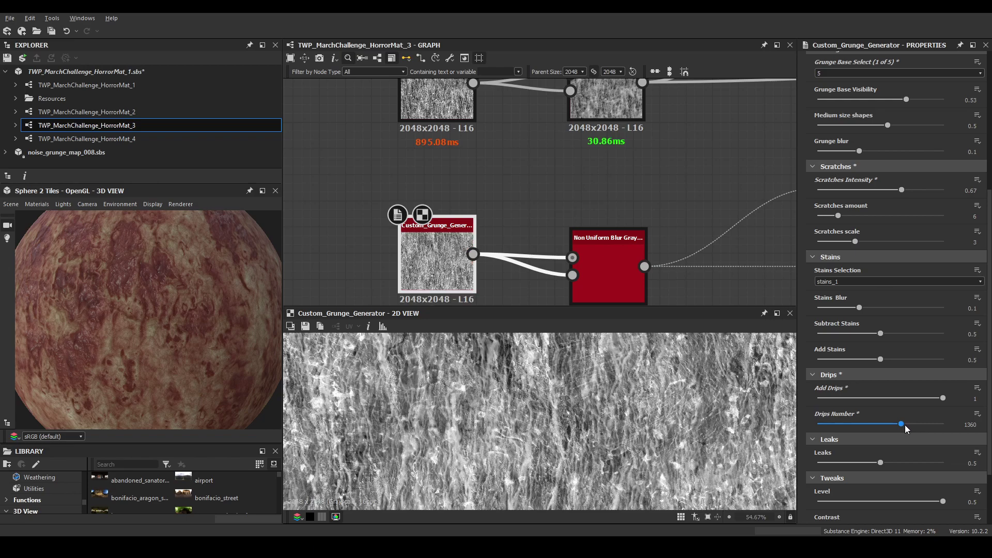
scroll(602, 436, "down", 4)
scroll(616, 398, "down", 2)
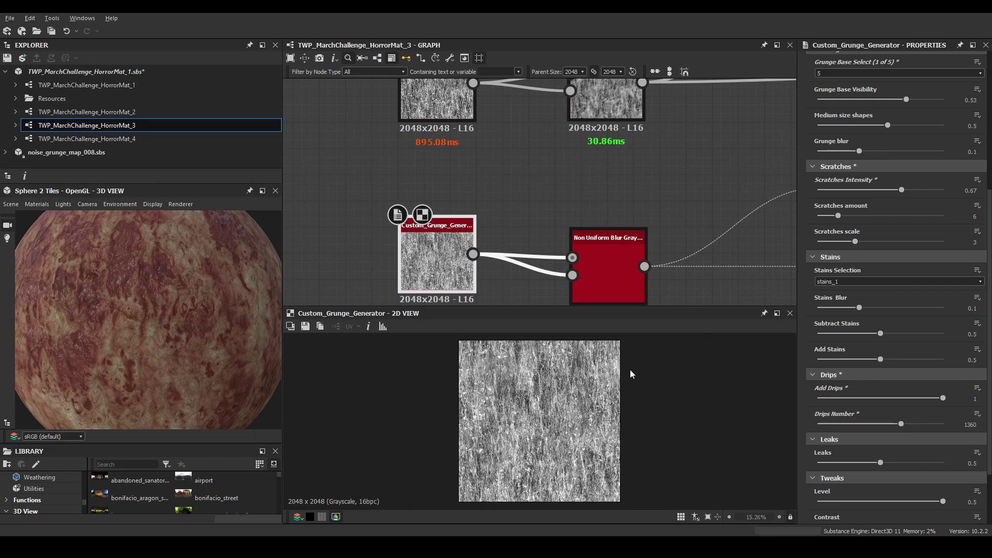
Preview the new Non Uniform Dir. Warp node's output and inspect its pattern up close and as a whole
scroll(659, 140, "down", 2)
middle_click_drag(785, 242, 491, 221)
scroll(622, 203, "up", 2)
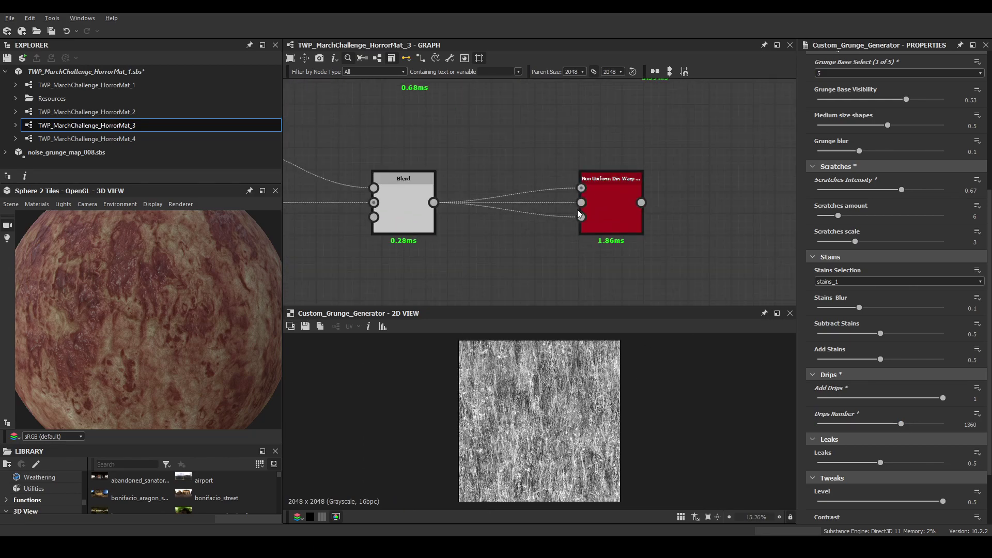
double_click(622, 204)
scroll(560, 424, "up", 5)
scroll(569, 404, "down", 2)
middle_click_drag(569, 405, 565, 364)
scroll(534, 385, "up", 3)
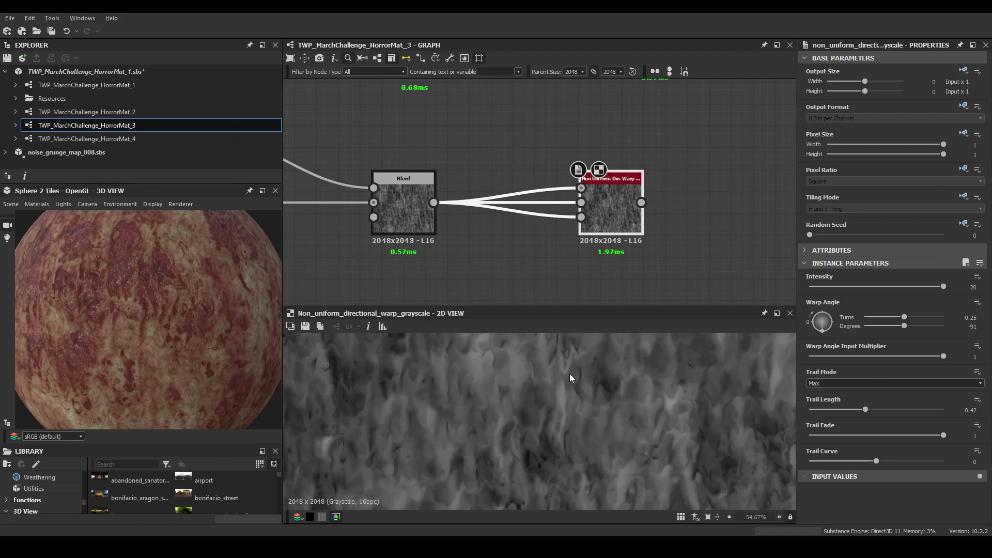
scroll(611, 409, "down", 6)
scroll(606, 383, "up", 6)
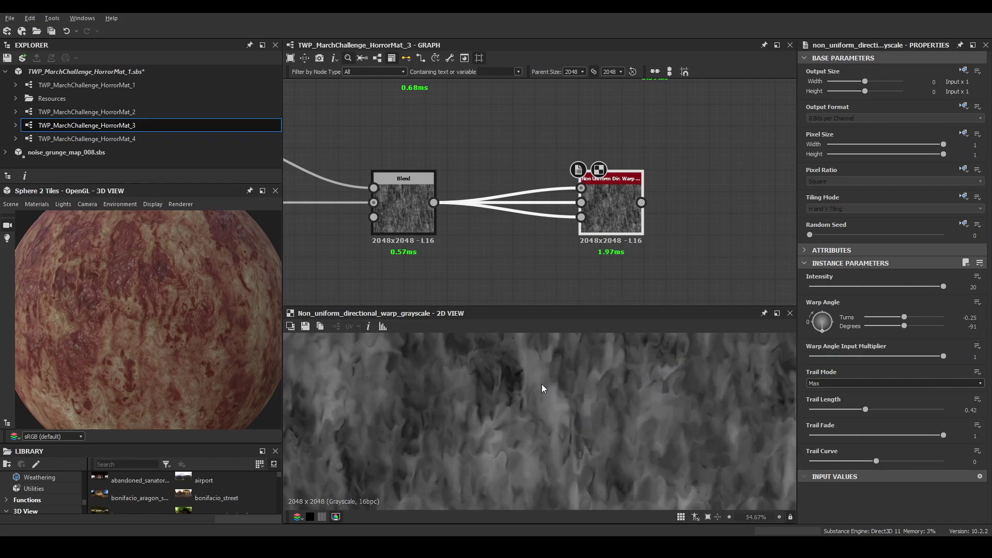
Examine the original upper branch of grunge generator, non-uniform blur and directional warp that feeds the original Blend
scroll(606, 203, "down", 3)
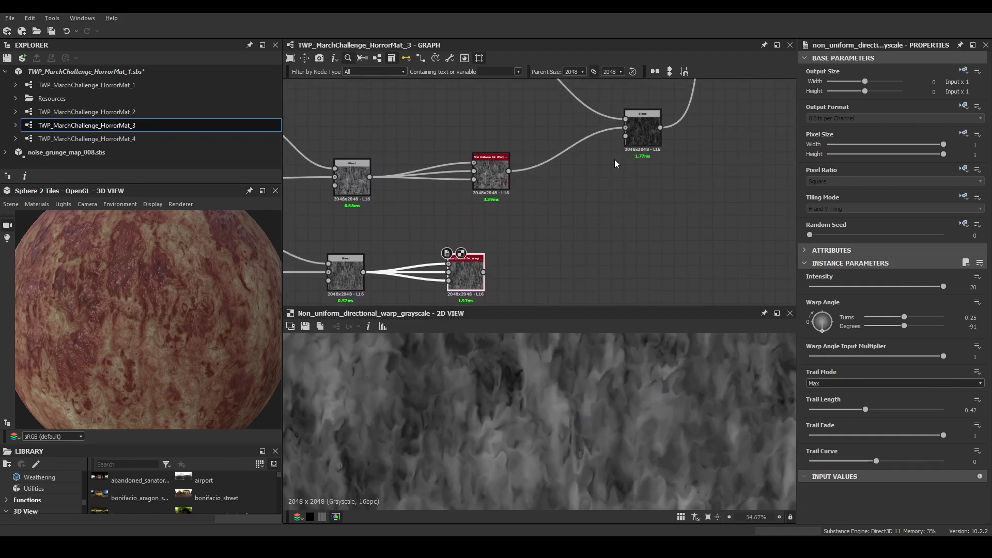
scroll(581, 164, "down", 2)
scroll(541, 182, "up", 5)
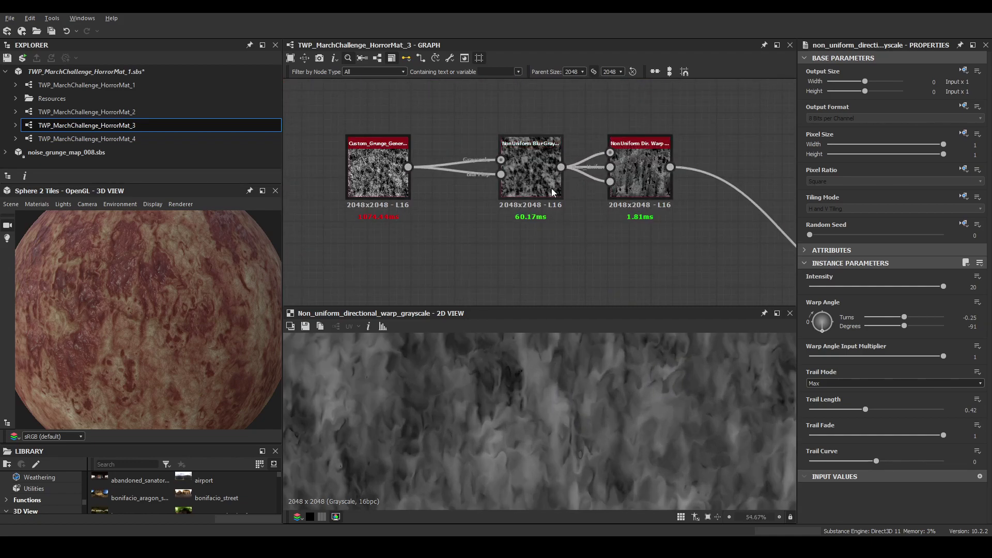
scroll(406, 170, "up", 3)
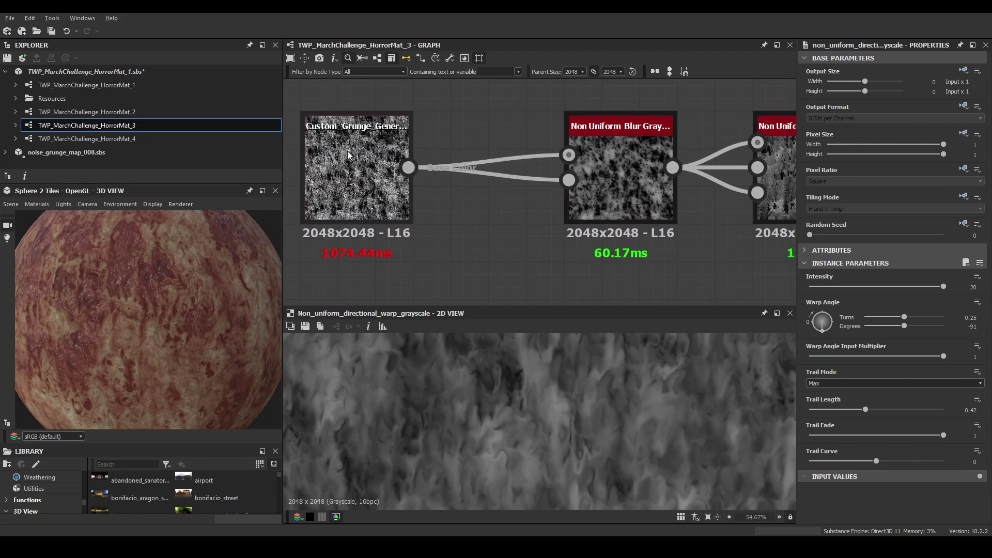
scroll(622, 189, "up", 1)
middle_click_drag(623, 190, 501, 181)
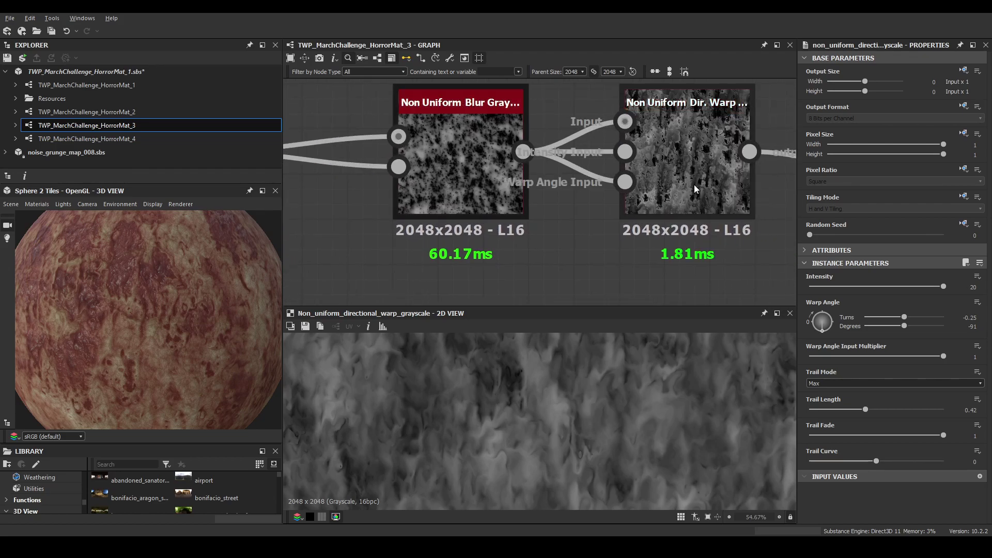
scroll(693, 185, "down", 4)
middle_click_drag(687, 222, 566, 265)
scroll(476, 238, "up", 2)
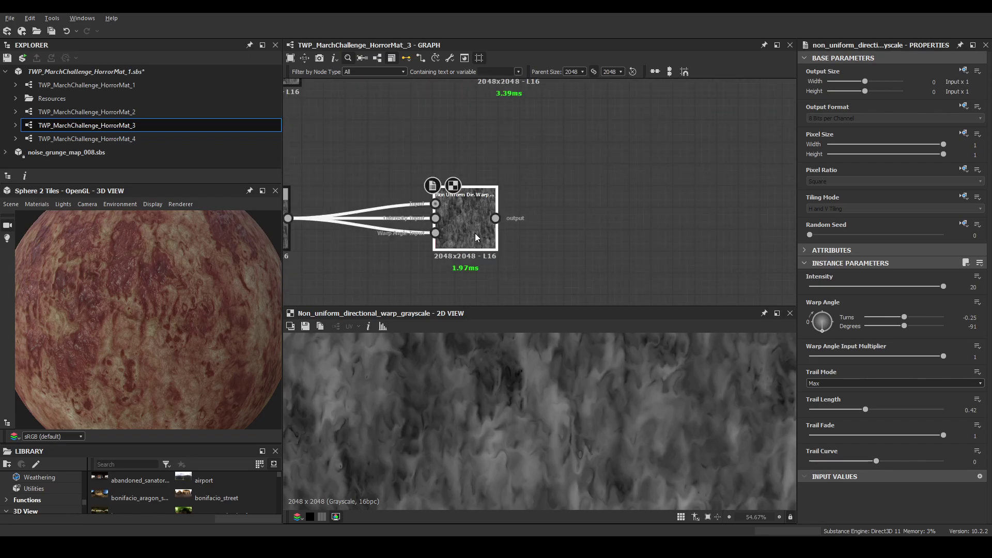
Add a Blend node after the new directional warp, with the warp connected to its Background input
right_click(476, 228)
left_click(476, 228)
scroll(476, 229, "up", 1)
left_click_drag(586, 228, 696, 227)
Review the original Blend's opacity and blending mode, and move the new Blend node farther from the directional warp
scroll(696, 227, "down", 5)
middle_click_drag(375, 242, 377, 180)
scroll(618, 246, "up", 3)
double_click(618, 246)
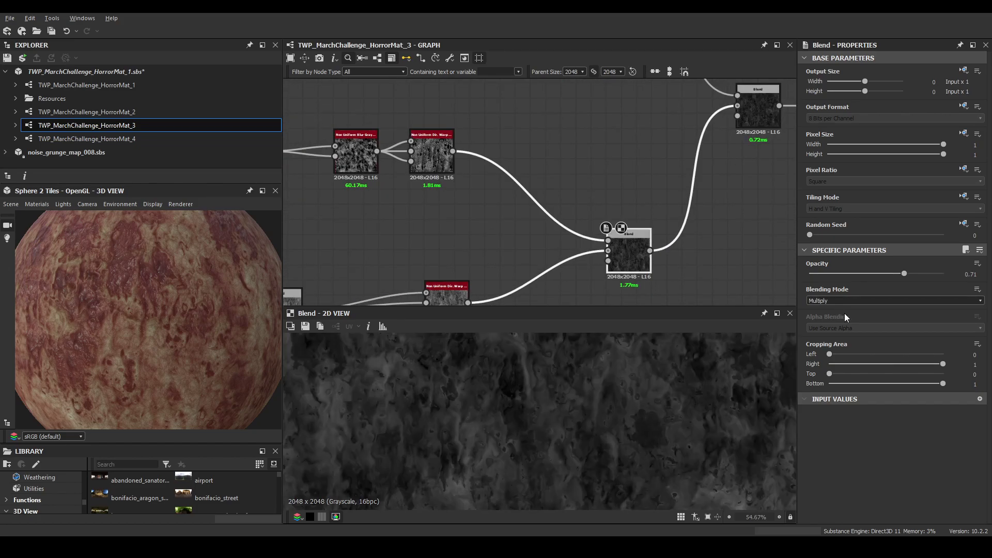
scroll(656, 222, "down", 3)
middle_click_drag(657, 221, 609, 138)
scroll(560, 237, "up", 4)
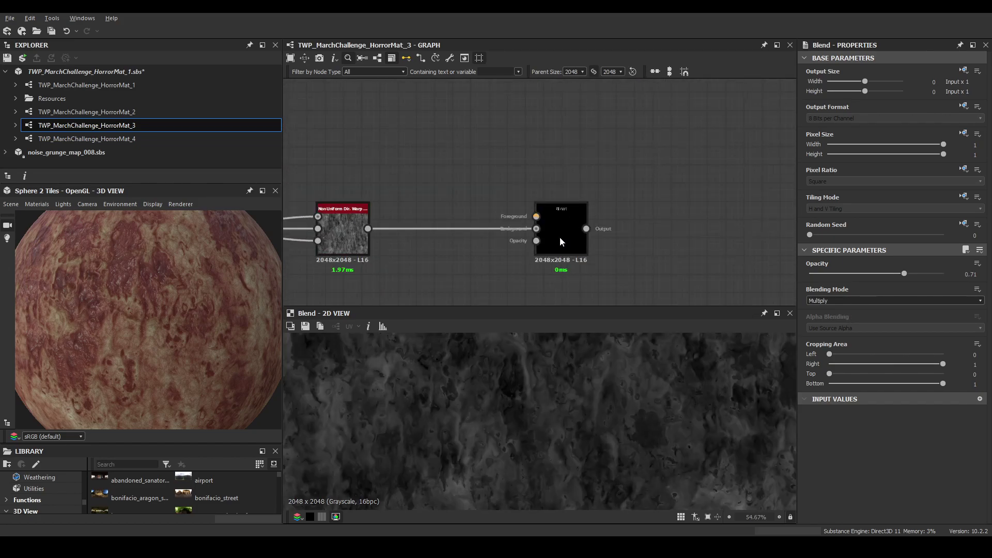
left_click_drag(560, 237, 637, 241)
Duplicate the new chain's Custom_Grunge_Generator and place the copy above the Blend and directional warp nodes
scroll(525, 199, "down", 3)
middle_click_drag(526, 199, 583, 197)
scroll(457, 265, "up", 3)
left_click(457, 266)
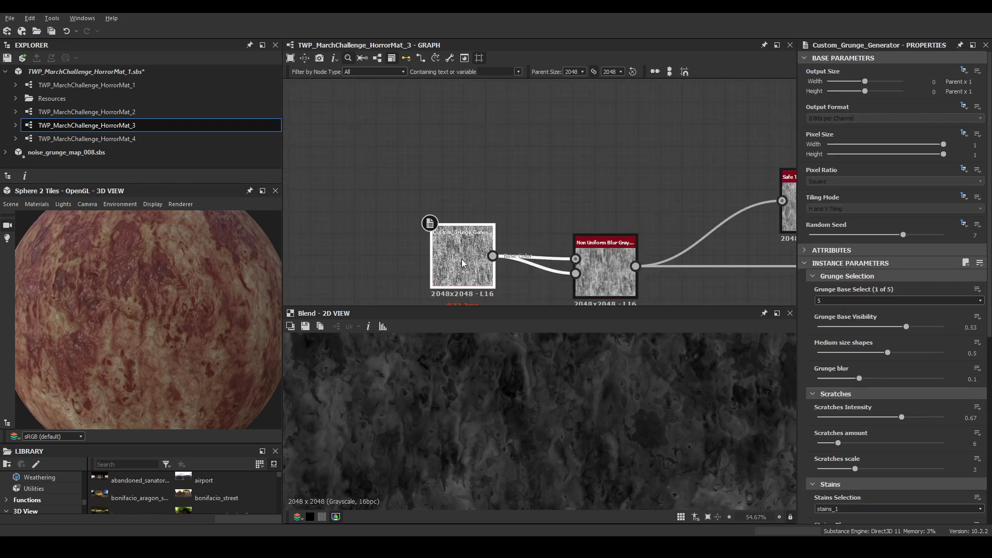
key("ctrl+c")
key("ctrl+v")
left_click_drag(540, 181, 717, 174)
scroll(716, 175, "down", 4)
middle_click_drag(684, 182, 355, 191)
mouse_move(396, 184)
left_mouse_down()
mouse_move(544, 150)
mouse_move(528, 154)
left_mouse_up()
scroll(538, 162, "up", 2)
Add a Non Uniform Blur Grayscale fed by the duplicated generator and set its Intensity to 2.5
key("space")
type("non")
key("Escape")
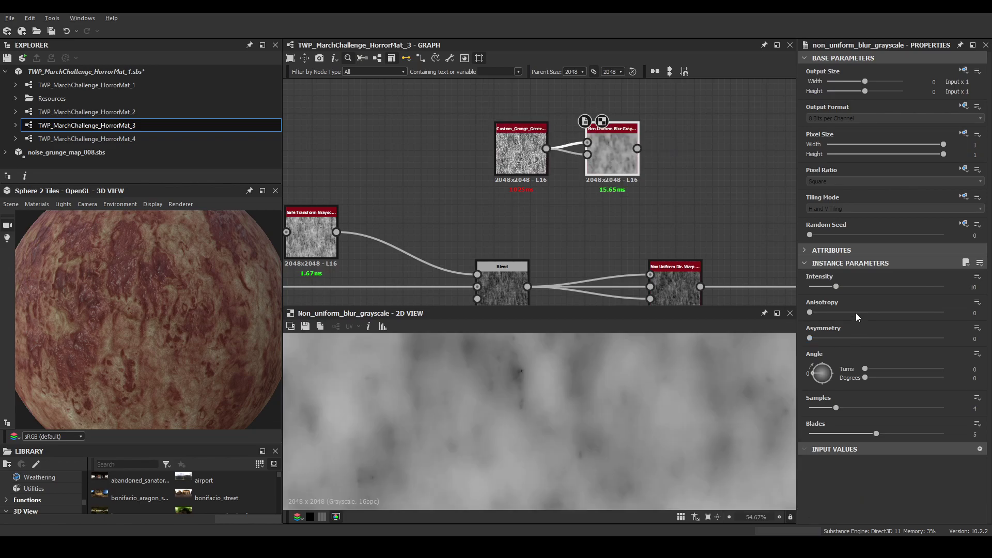
left_click_drag(830, 289, 818, 287)
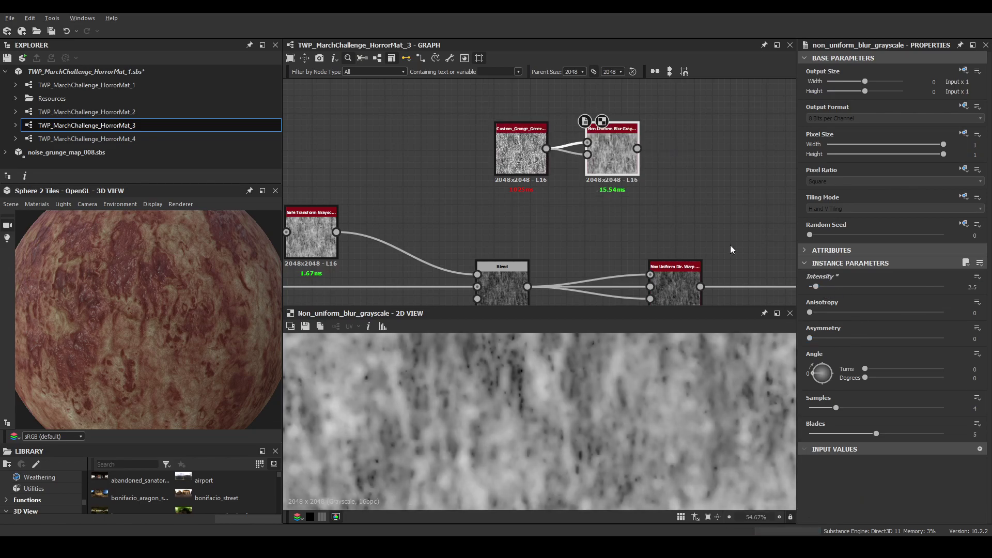
Add a Non Uniform Dir. Warp Grayscale after the blur and feed the blur into its input, Intensity Input and Warp Angle Input
key("space")
type("pon")
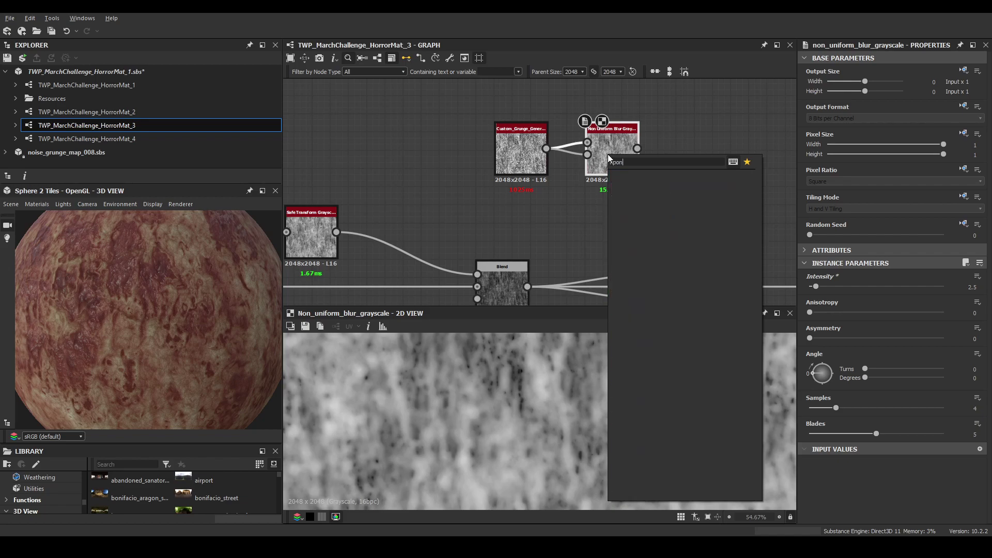
key("BackSpace")
key("BackSpace")
type("n")
key("BackSpace")
key("BackSpace")
type("on")
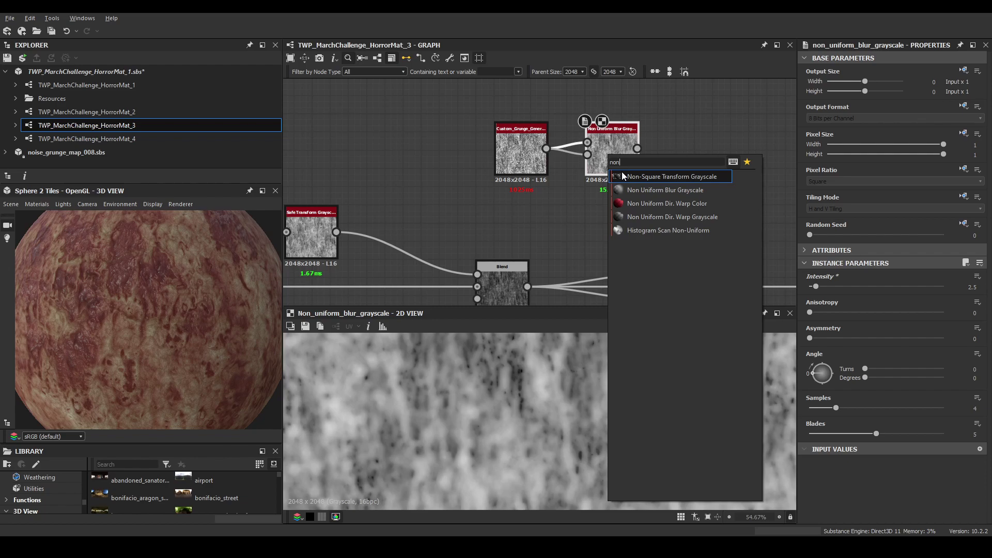
left_click(693, 219)
middle_click_drag(700, 171, 635, 182)
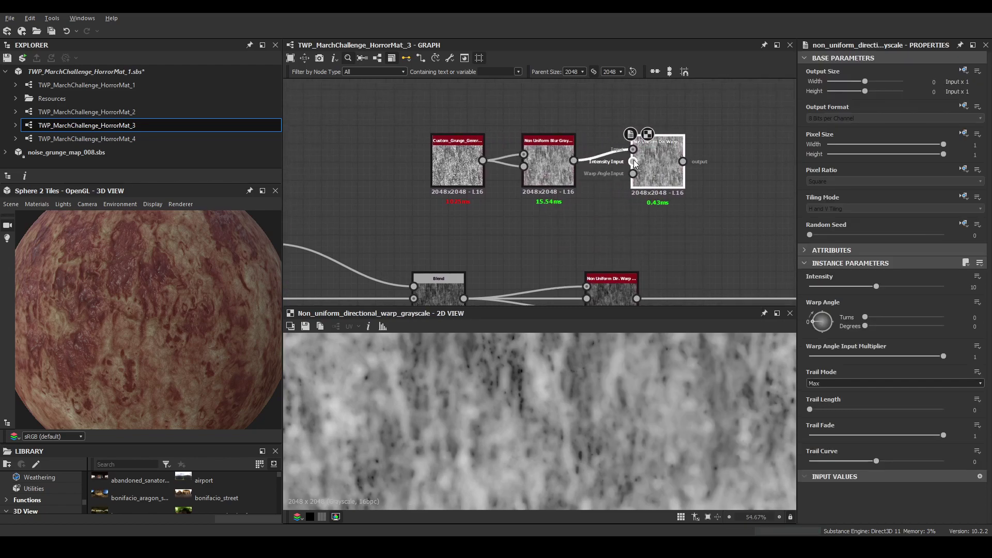
left_click_drag(571, 159, 641, 177)
scroll(605, 420, "down", 4)
middle_click_drag(603, 420, 594, 417)
scroll(659, 434, "up", 3)
middle_click_drag(684, 232, 627, 226)
Set the duplicated generator's Random Seed to 1 and preview its branch's directional warp
double_click(401, 159)
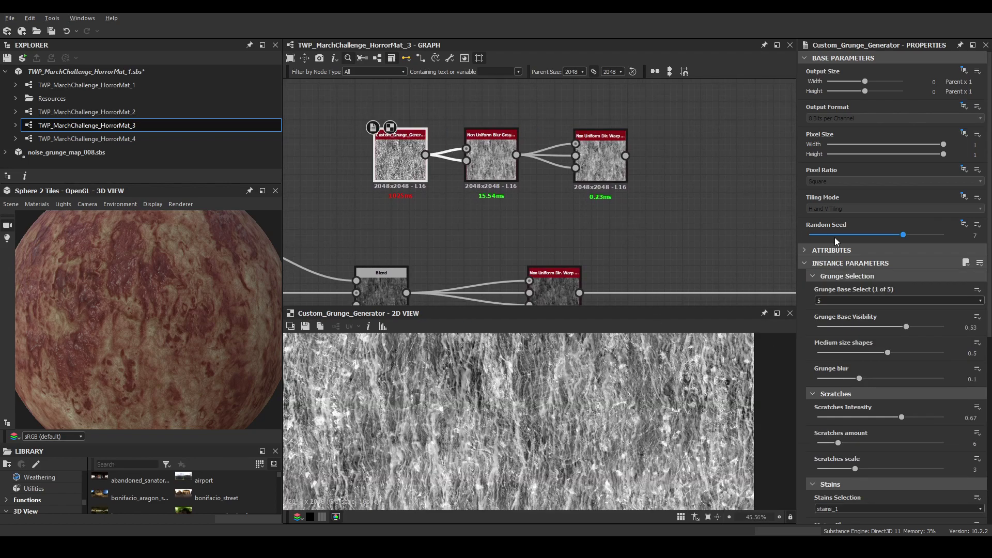
left_click(829, 236)
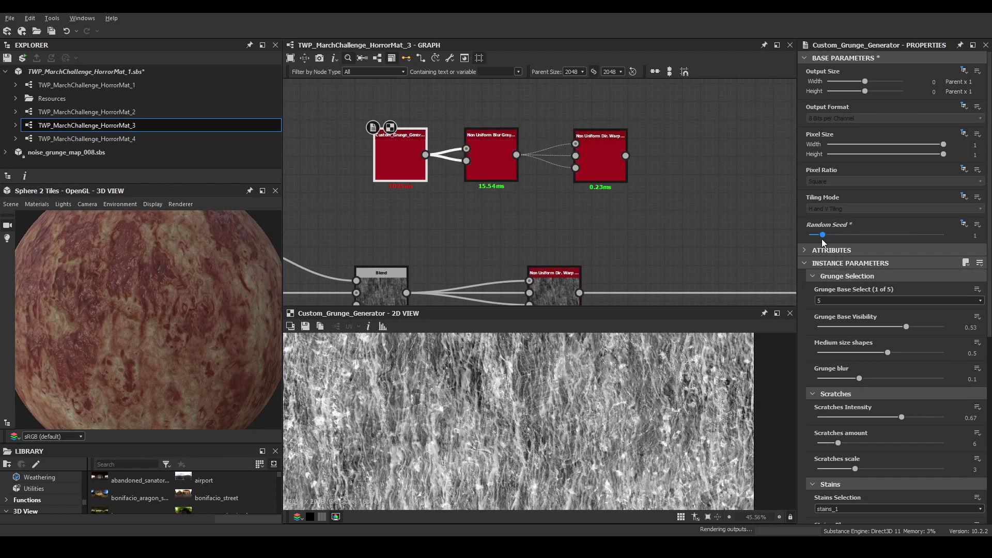
double_click(614, 164)
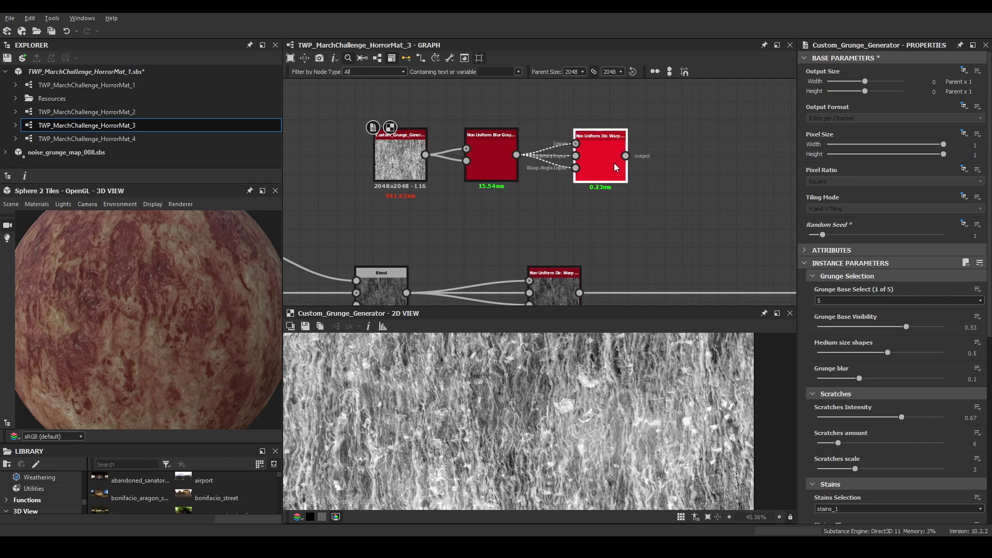
scroll(579, 448, "down", 3)
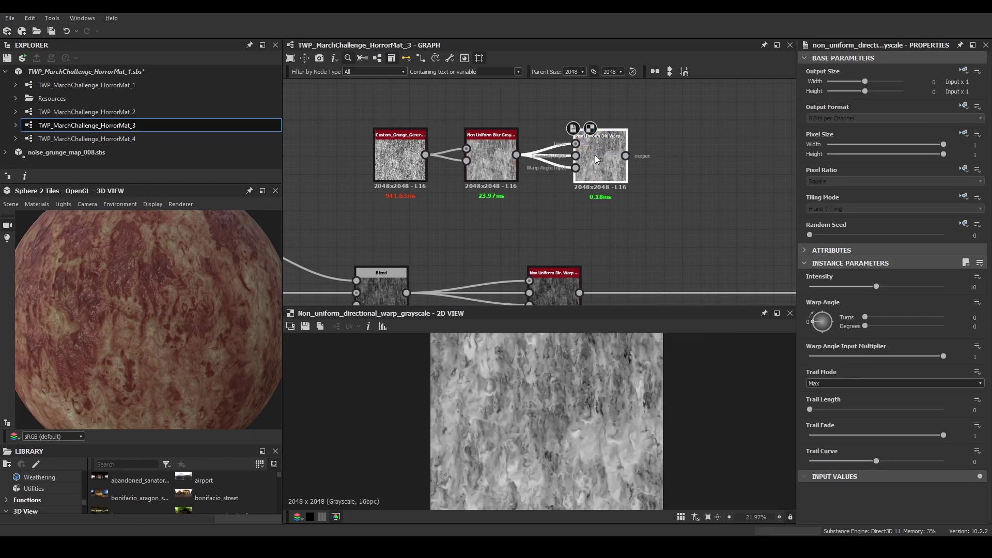
scroll(599, 158, "down", 2)
scroll(604, 222, "down", 3)
Check the original upper generator's settings and set the duplicated generator's Grunge Base Select to 3
scroll(540, 171, "up", 6)
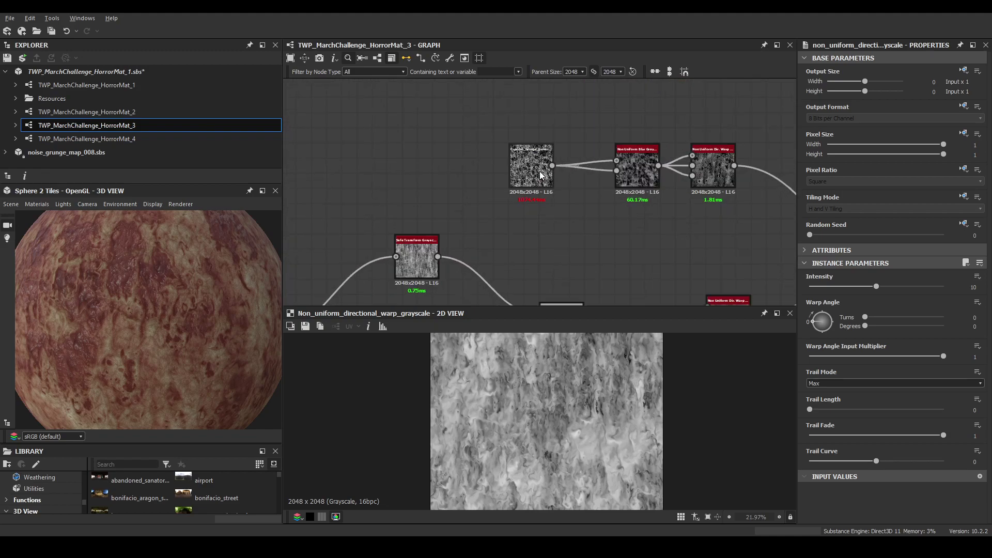
double_click(537, 171)
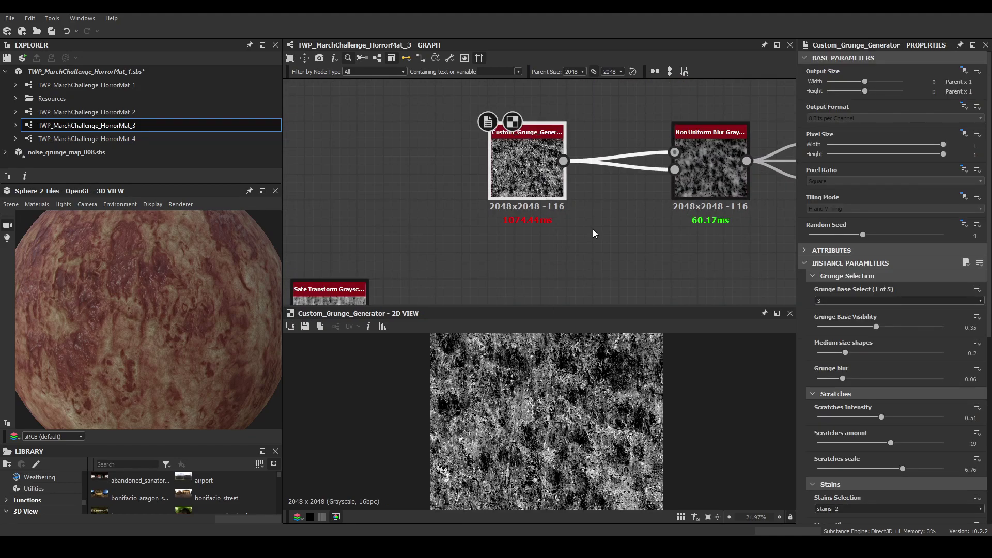
scroll(629, 212, "down", 3)
middle_click_drag(629, 212, 530, 95)
scroll(511, 212, "up", 4)
left_click(510, 209)
left_click(823, 301)
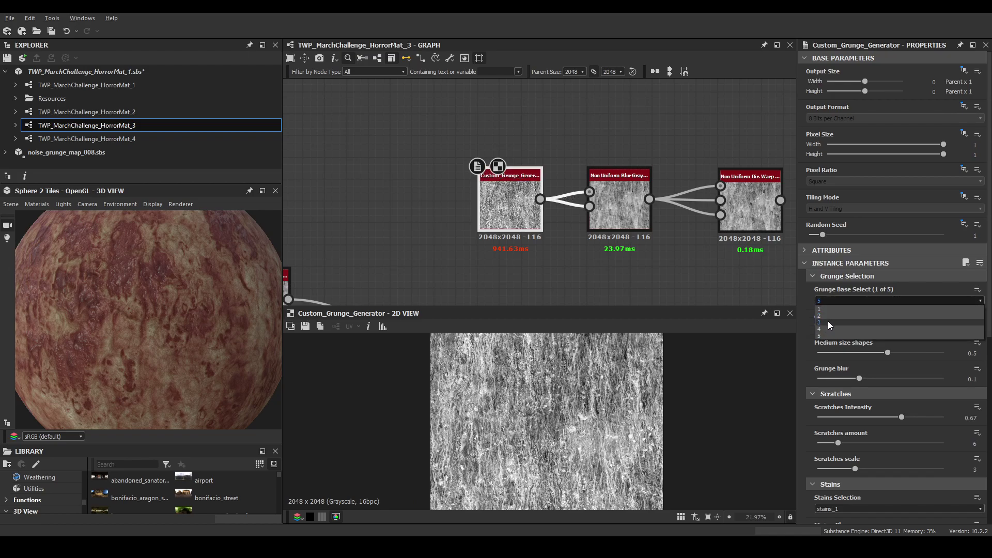
left_click(828, 323)
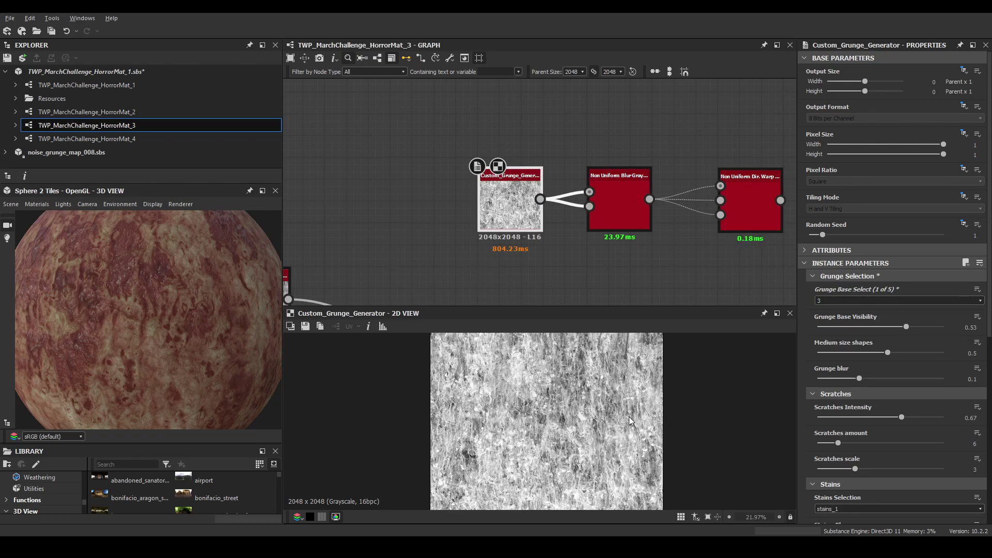
Set the duplicated generator's Add Drips to 0.5, Level to 0.31 and Contrast to 0.16
scroll(895, 362, "down", 5)
left_click(880, 388)
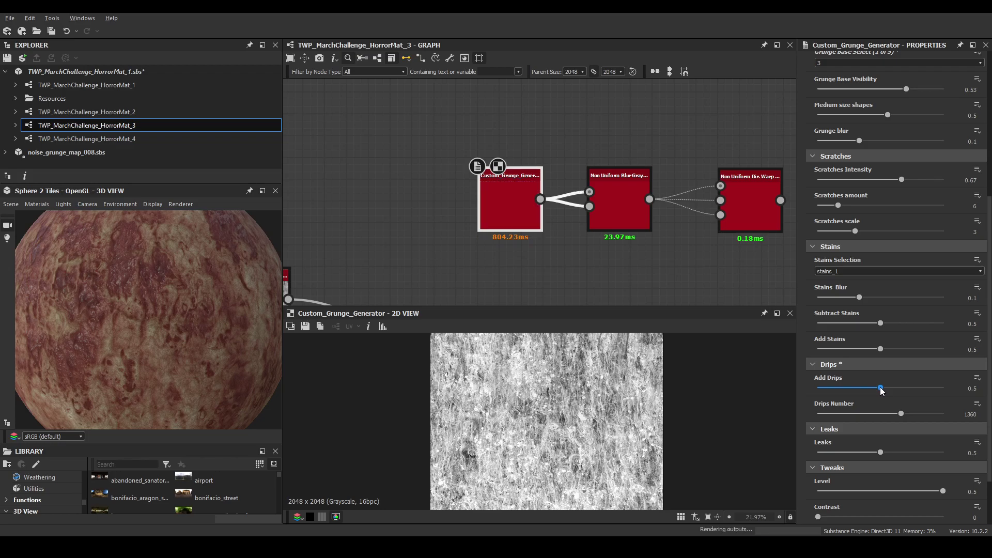
scroll(889, 413, "down", 2)
left_click(916, 439)
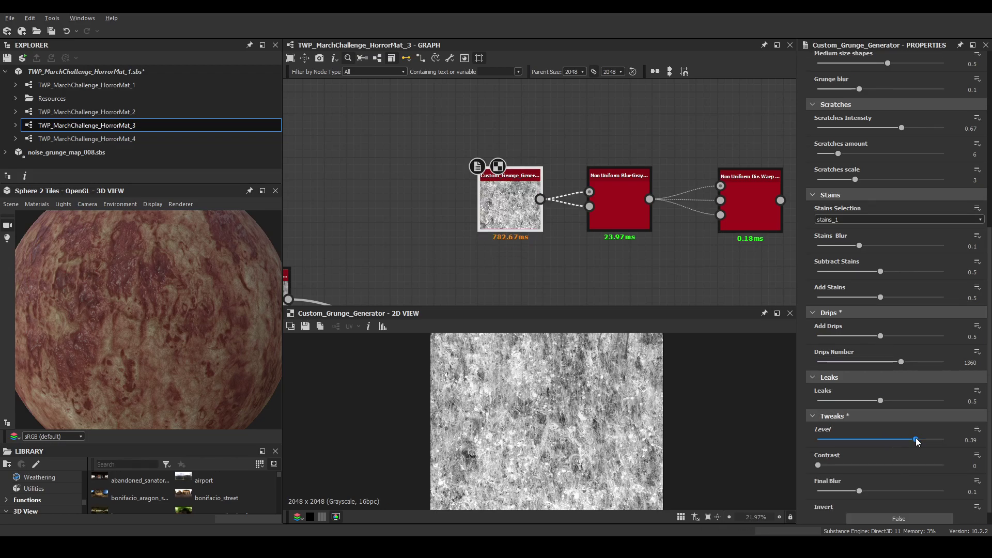
left_click_drag(916, 439, 895, 439)
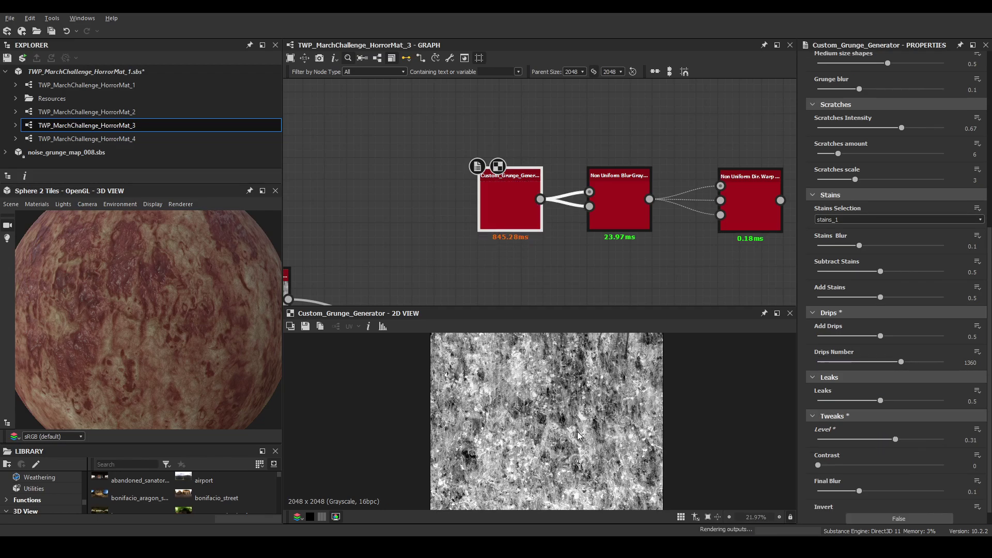
scroll(596, 408, "up", 3)
scroll(596, 408, "down", 3)
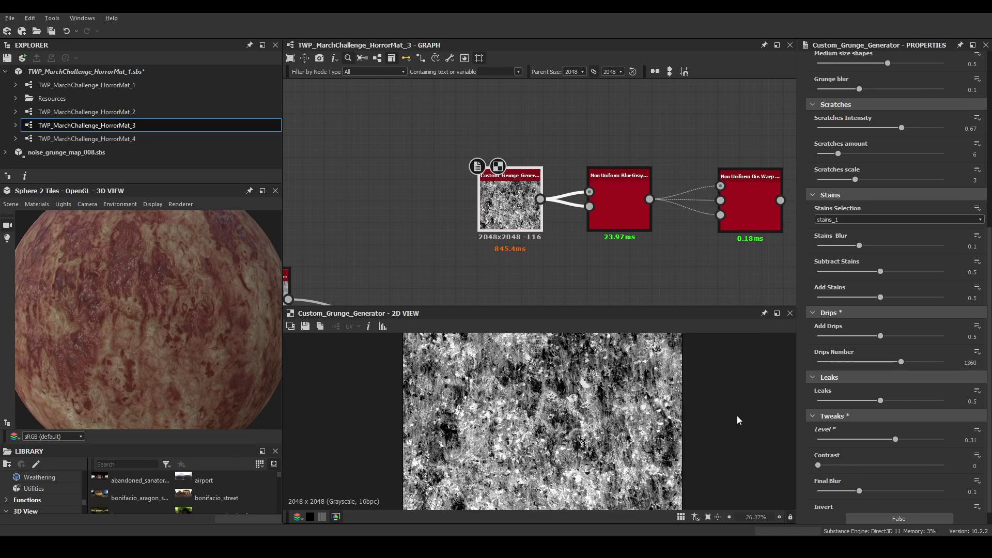
left_click(837, 465)
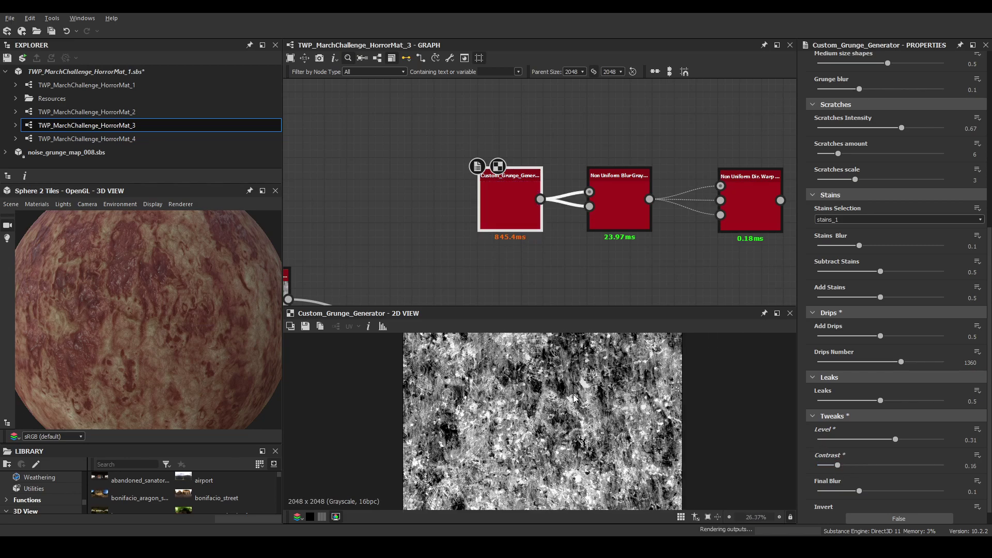
scroll(615, 409, "up", 4)
scroll(615, 409, "down", 6)
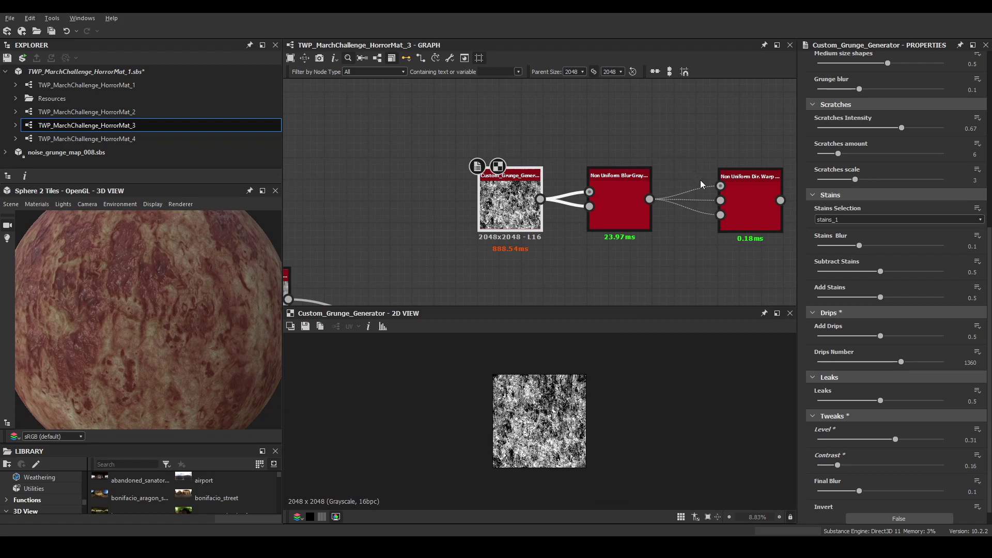
Preview the directional warp of the duplicated generator's branch
scroll(699, 177, "down", 2)
middle_click_drag(699, 176, 520, 169)
double_click(533, 169)
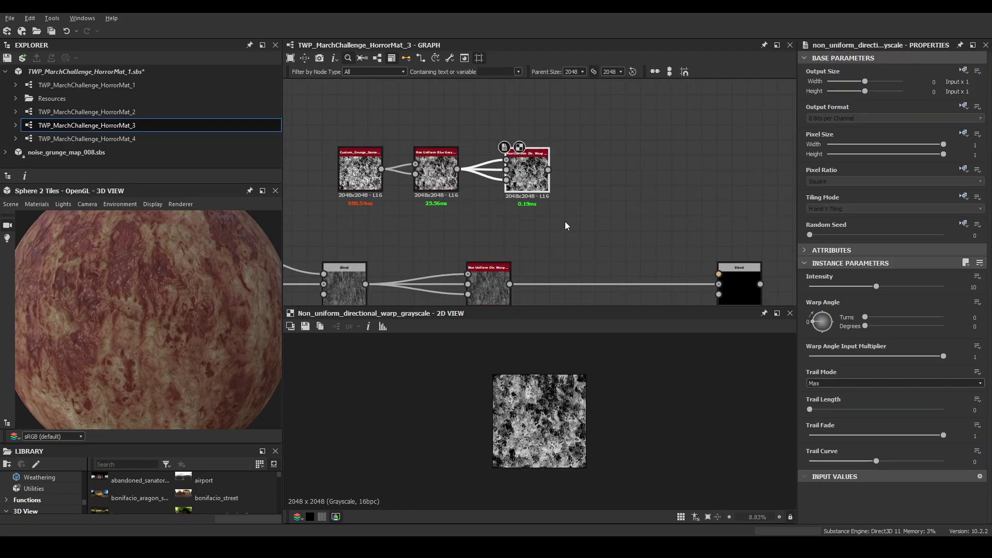
middle_click_drag(652, 232, 600, 193)
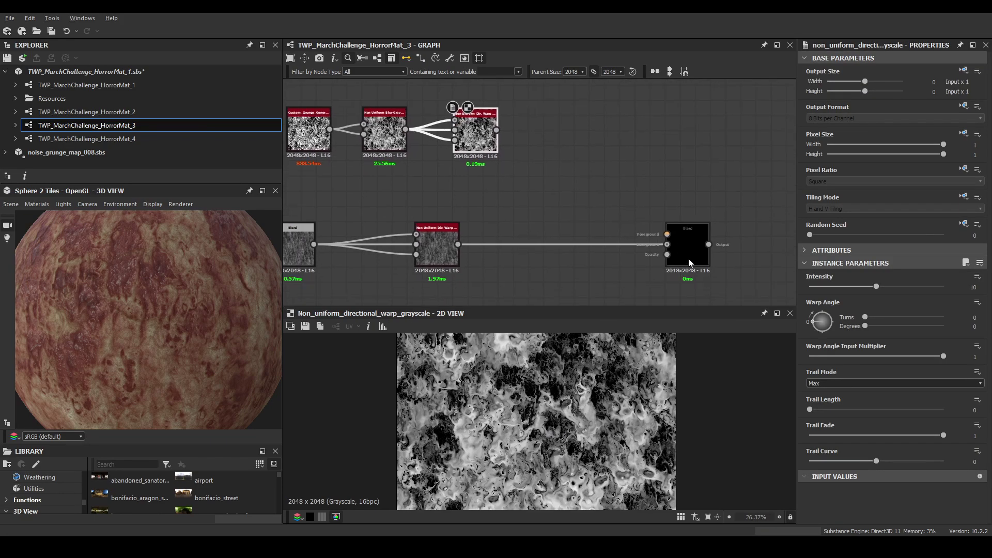
Connect the duplicated generator's directional warp to the Blend's foreground input and set the blending mode to Multiply
left_click_drag(667, 234, 496, 130)
left_click(690, 248)
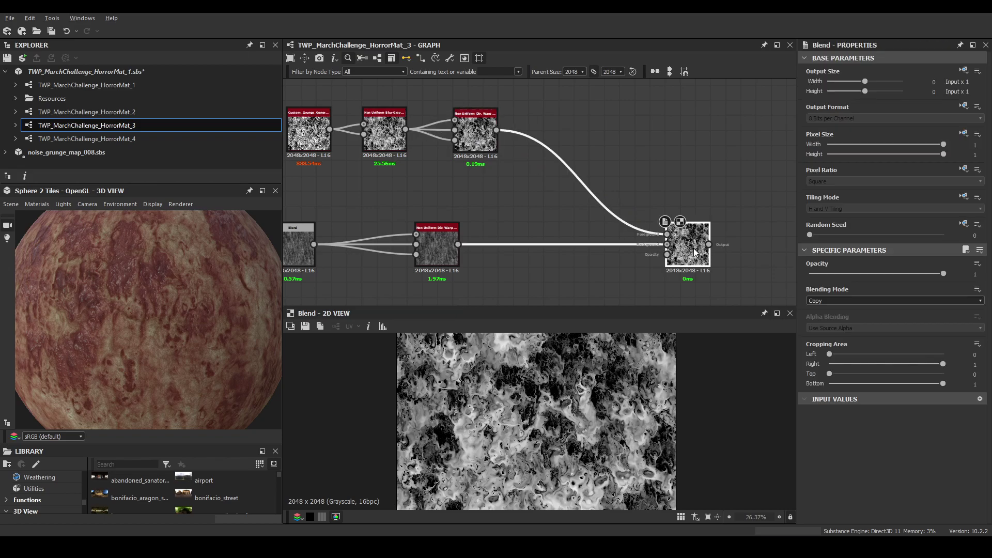
left_click(827, 302)
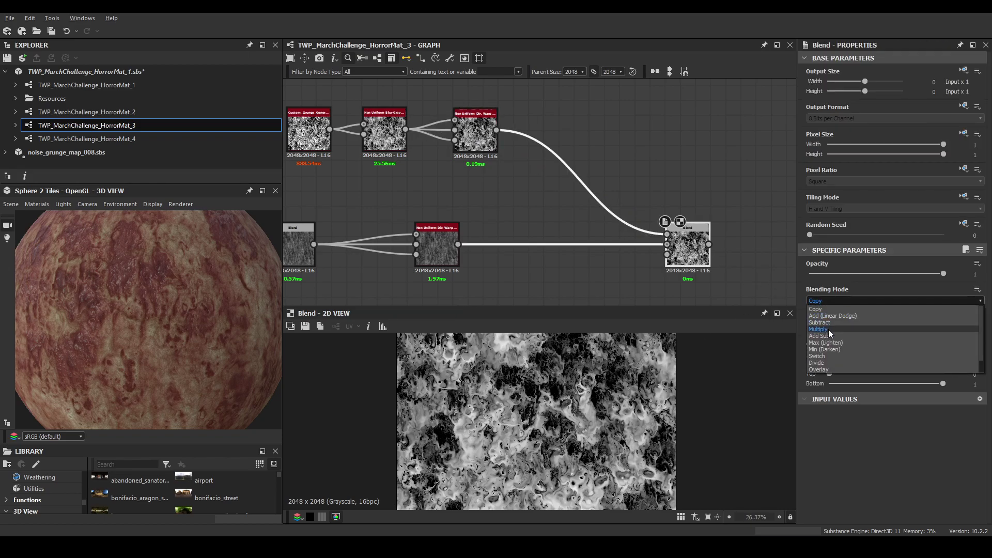
left_click(829, 329)
Check the original branch's Multiply Blend settings and set the new branch's Blend opacity to 0.75
scroll(598, 393, "down", 2)
scroll(693, 287, "down", 3)
middle_click_drag(674, 220, 598, 135)
left_click(611, 188)
scroll(546, 444, "up", 3)
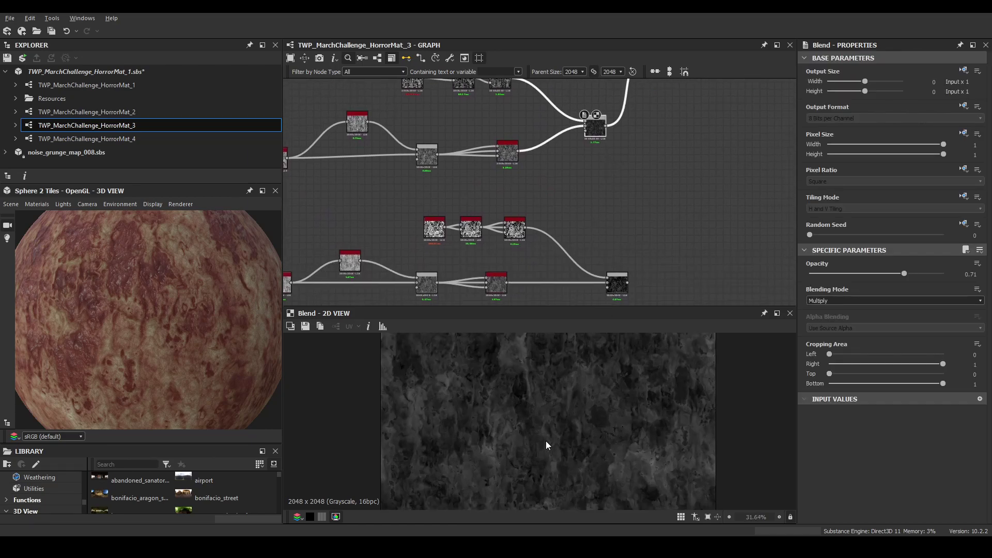
left_click(618, 285)
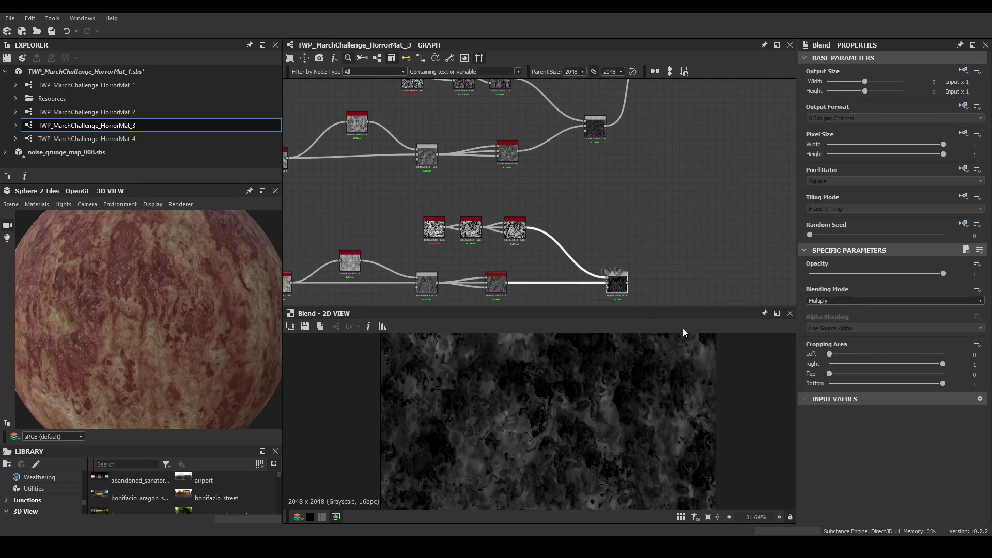
left_click_drag(904, 273, 911, 274)
middle_click_drag(620, 295, 562, 278)
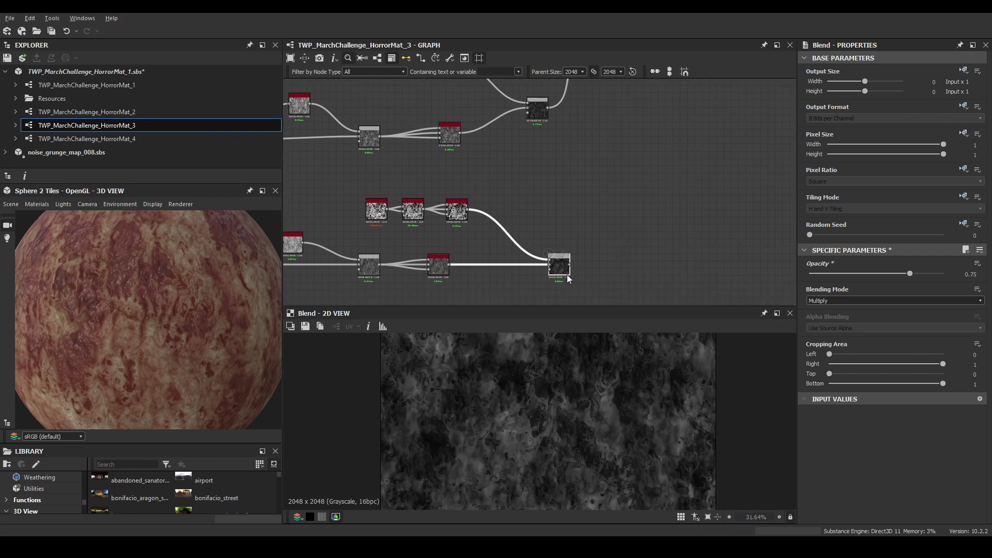
Add an Auto Levels node after the new branch's Blend and compare it with the original branch's Auto Levels
key("space")
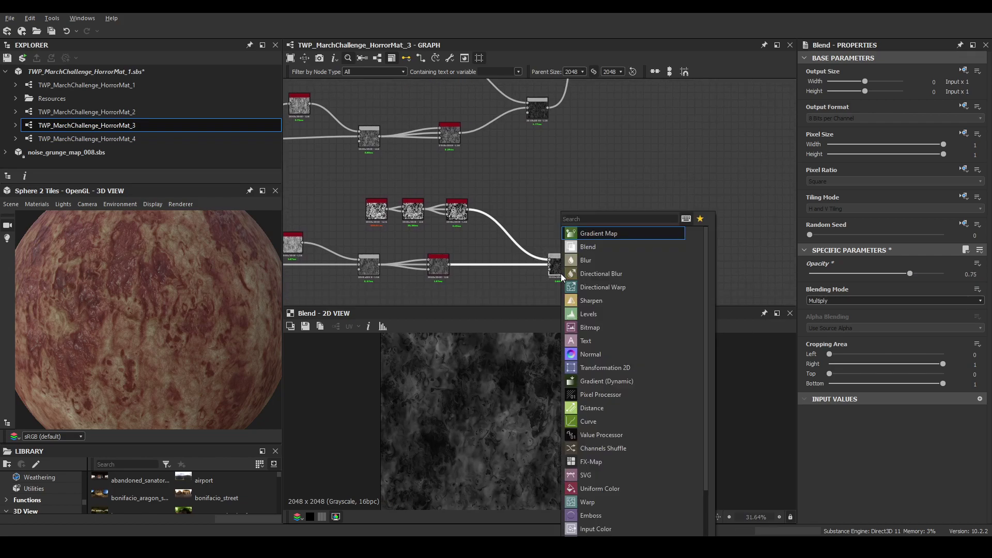
type("au")
key("Return")
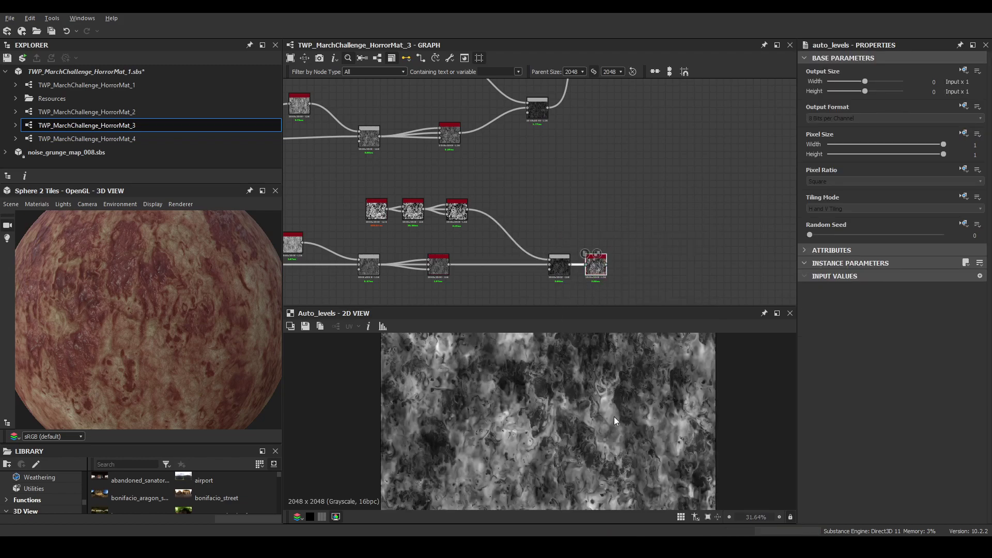
scroll(619, 413, "up", 2)
scroll(632, 410, "down", 3)
scroll(587, 417, "up", 1)
scroll(651, 224, "down", 5)
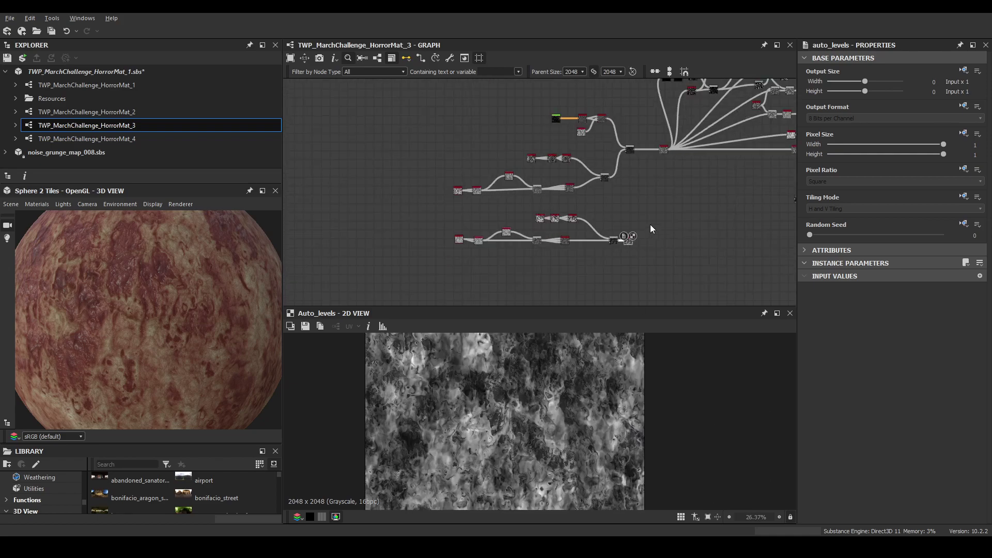
scroll(622, 217, "up", 2)
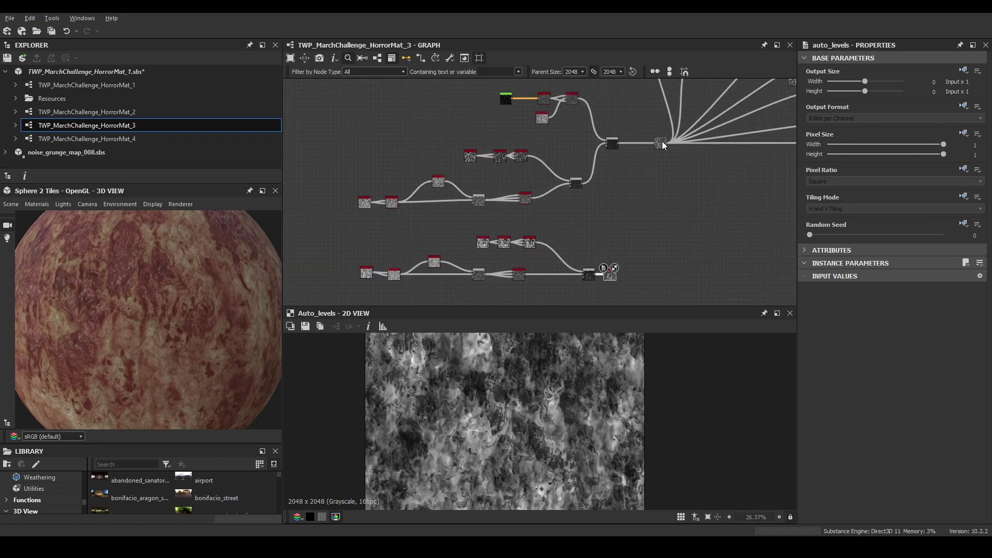
double_click(663, 141)
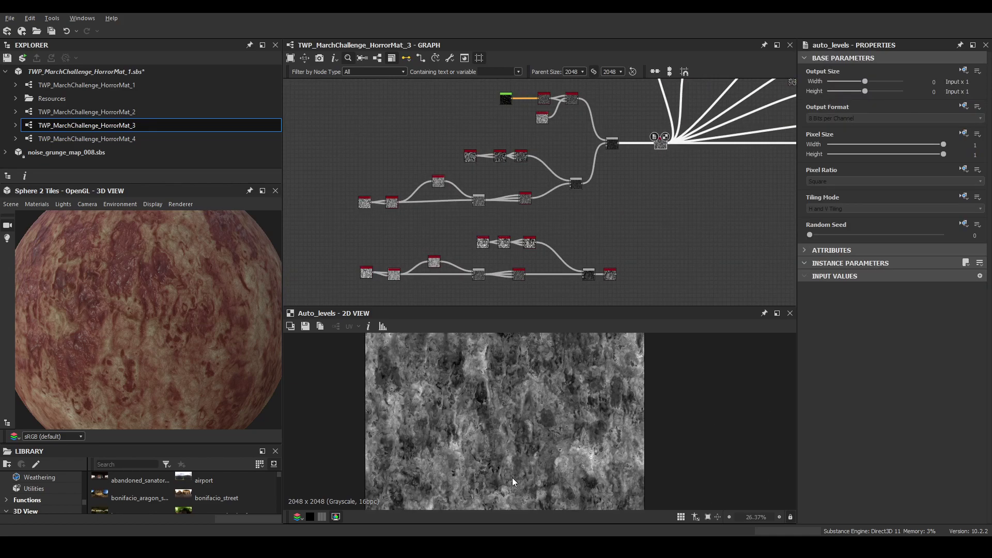
Reroute all downstream connections from the original Auto Levels to the new branch's Auto Levels and check the material on the sphere
scroll(527, 476, "up", 2)
scroll(598, 284, "down", 3)
mouse_move(510, 169)
left_mouse_down()
mouse_move(613, 212)
mouse_move(631, 237)
mouse_move(496, 165)
left_mouse_up()
left_click_drag(507, 217, 467, 209)
scroll(624, 263, "up", 2)
scroll(661, 184, "up", 3)
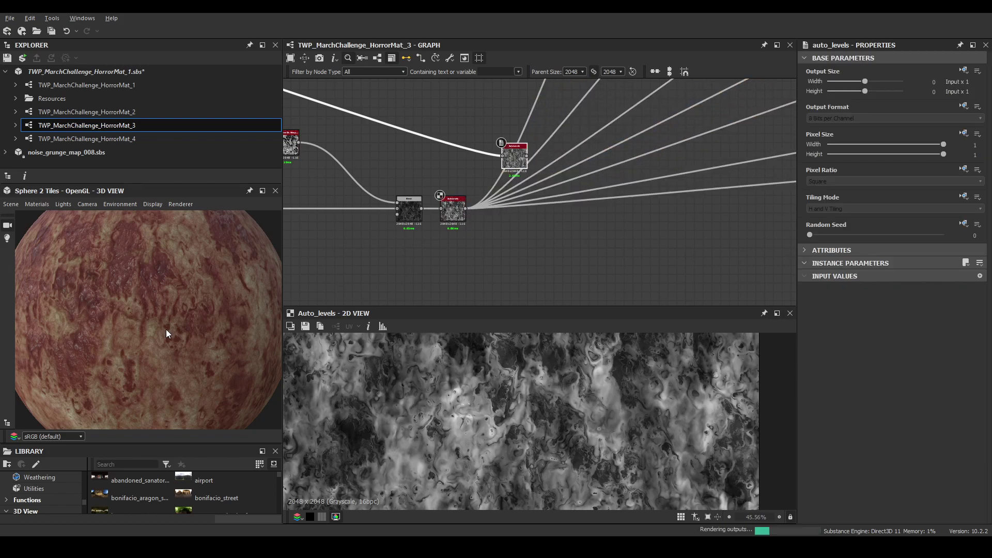
left_click_drag(199, 315, 147, 305)
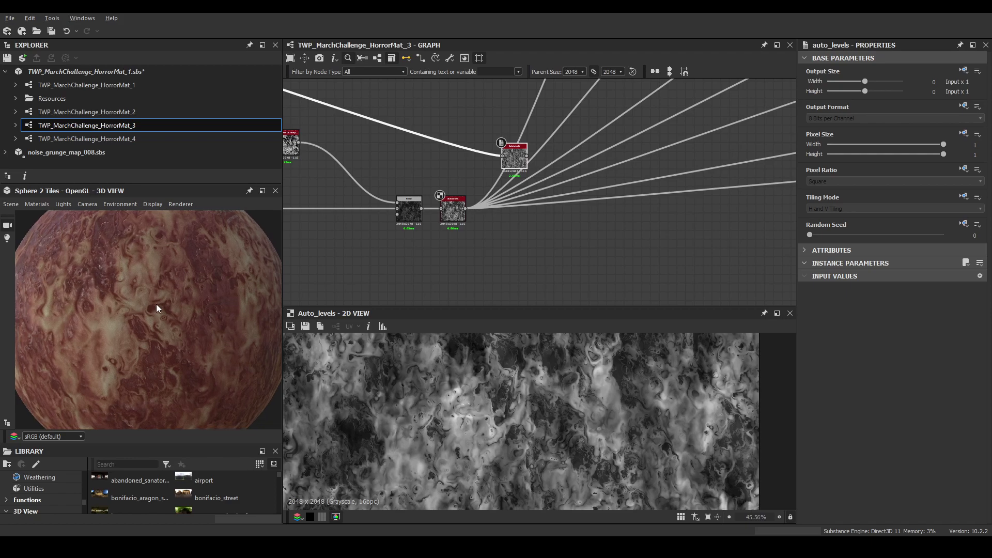
On the duplicated generator's directional warp, set Warp Angle Input Multiplier to 0.32 and Warp Angle to 0.27 turns (97 degrees)
scroll(548, 241, "up", 5)
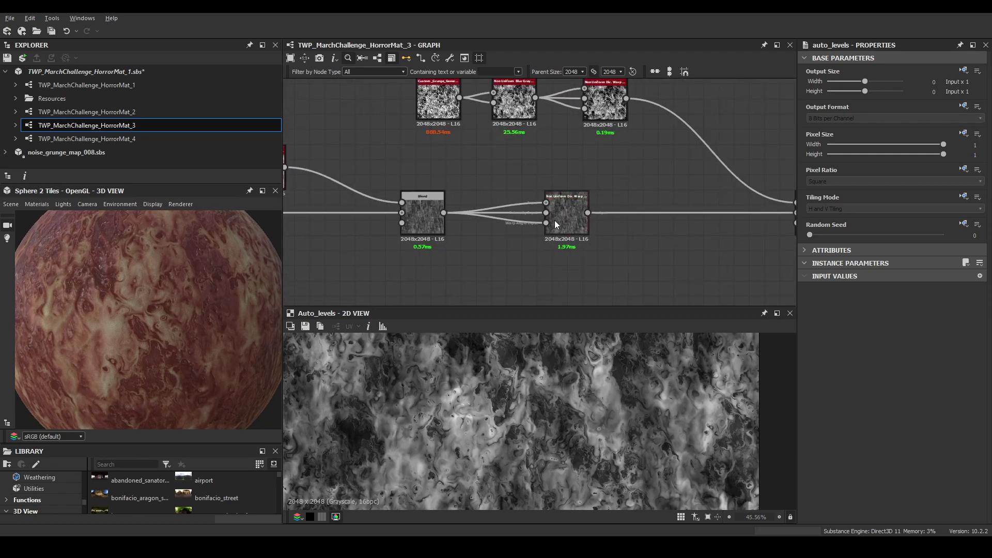
double_click(568, 220)
middle_click_drag(696, 228, 409, 232)
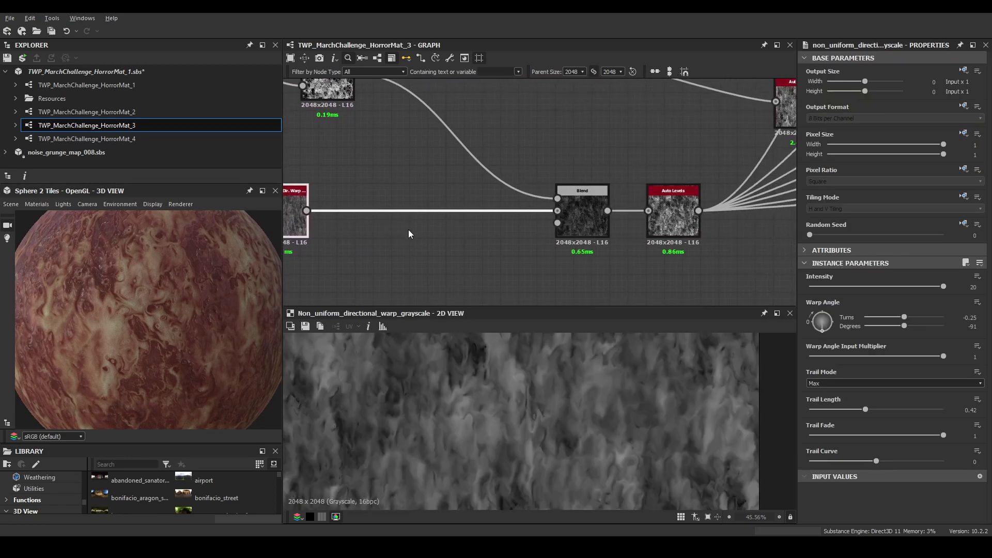
scroll(597, 218, "down", 3)
scroll(496, 167, "up", 3)
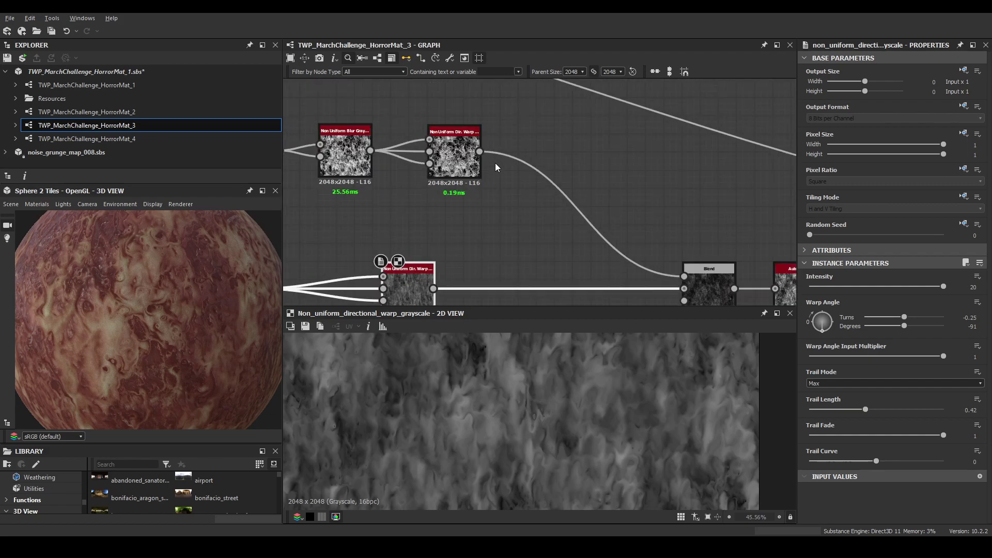
scroll(496, 167, "up", 1)
double_click(447, 153)
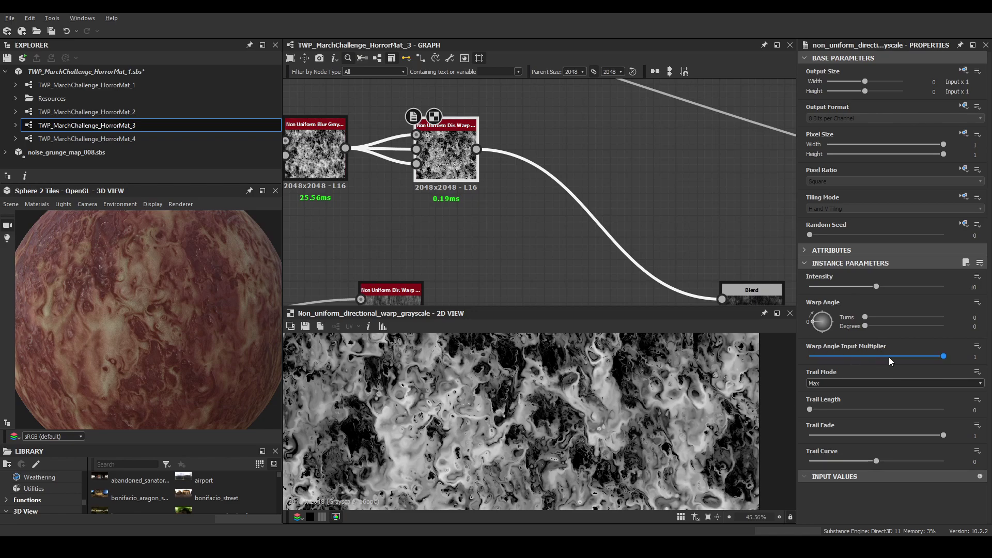
left_click_drag(892, 358, 853, 357)
left_click_drag(814, 321, 824, 310)
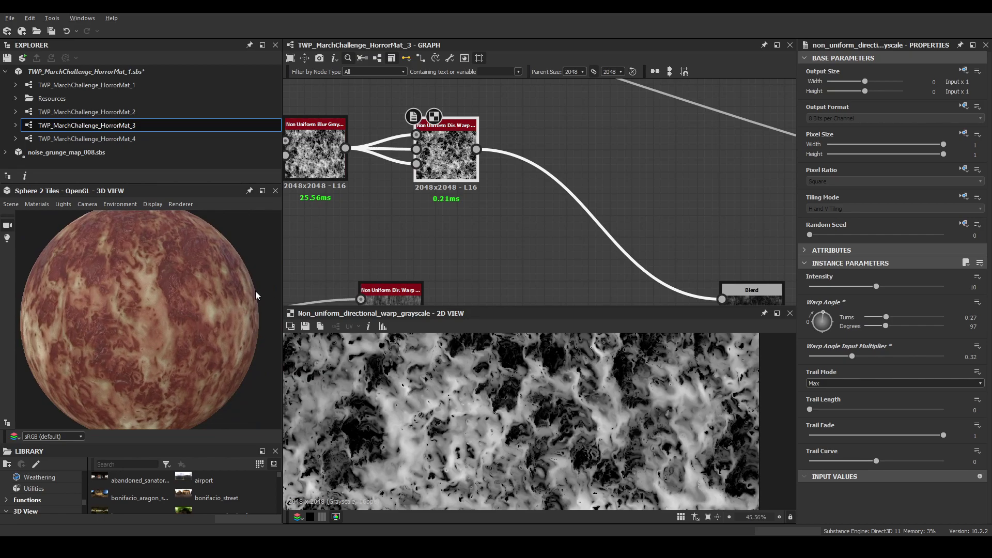
Examine the updated sphere up close, the original branch's Overlay Blend and the warped cellular pattern feeding its foreground
scroll(647, 212, "down", 3)
scroll(691, 200, "down", 5)
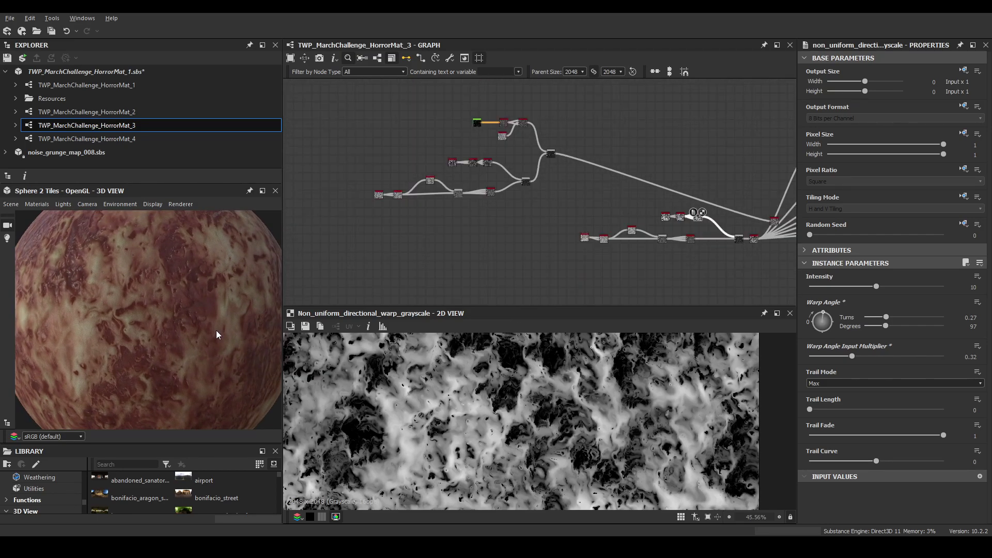
scroll(233, 332, "up", 5)
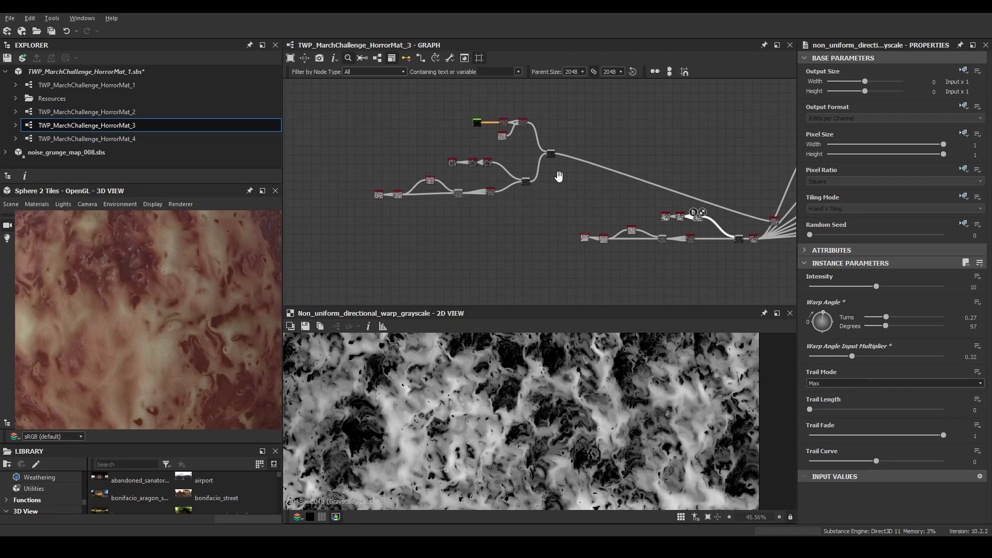
scroll(558, 176, "up", 5)
scroll(594, 178, "up", 2)
left_click(651, 228)
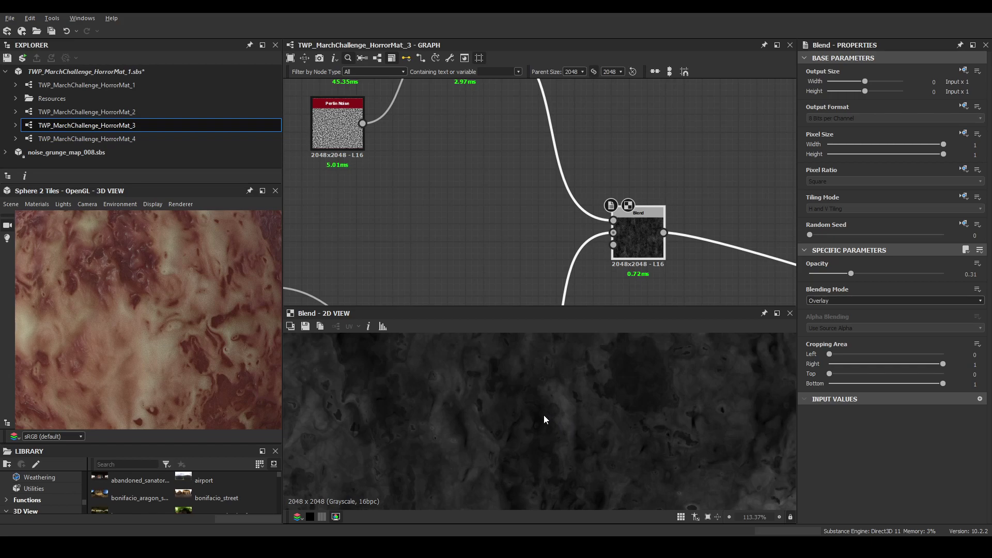
double_click(616, 214)
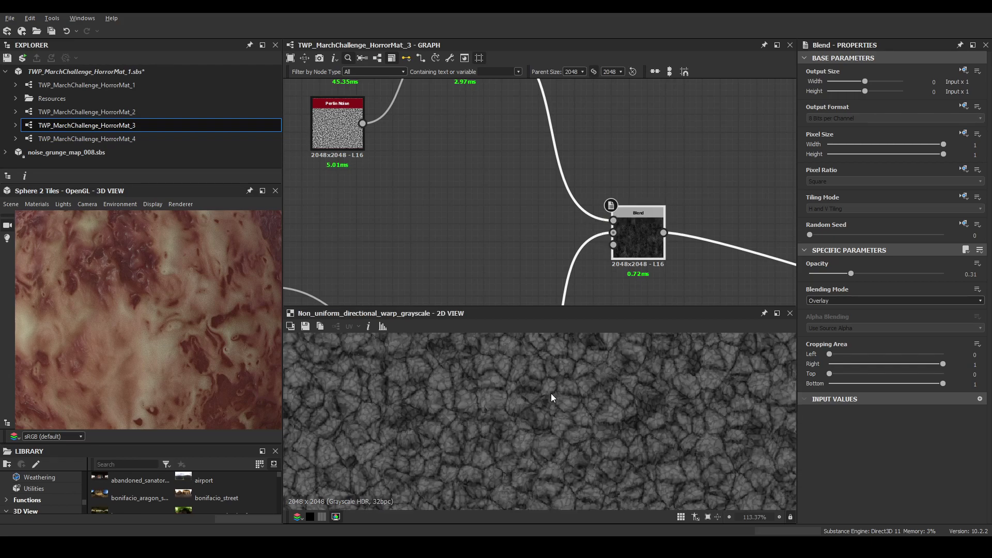
scroll(554, 393, "up", 3)
scroll(544, 382, "up", 2)
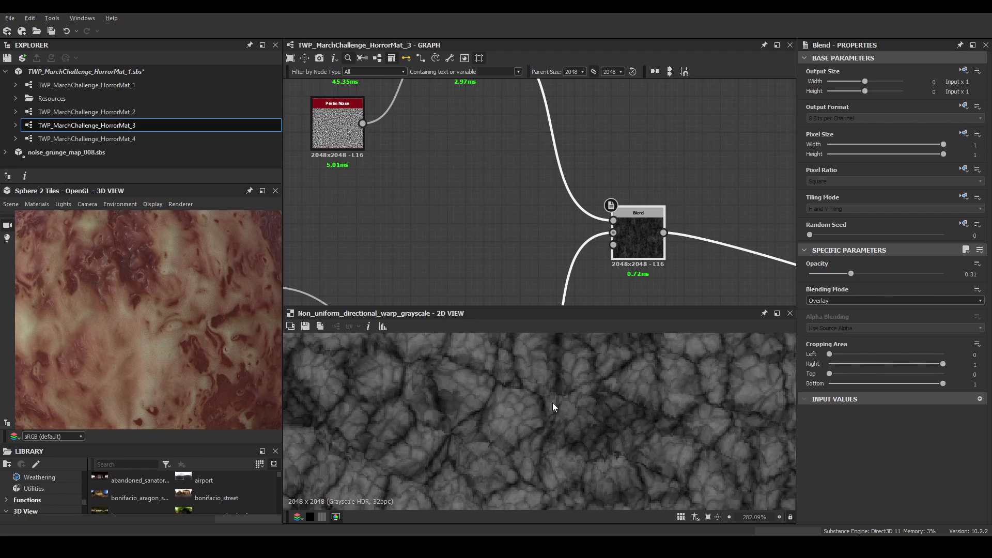
scroll(516, 412, "up", 2)
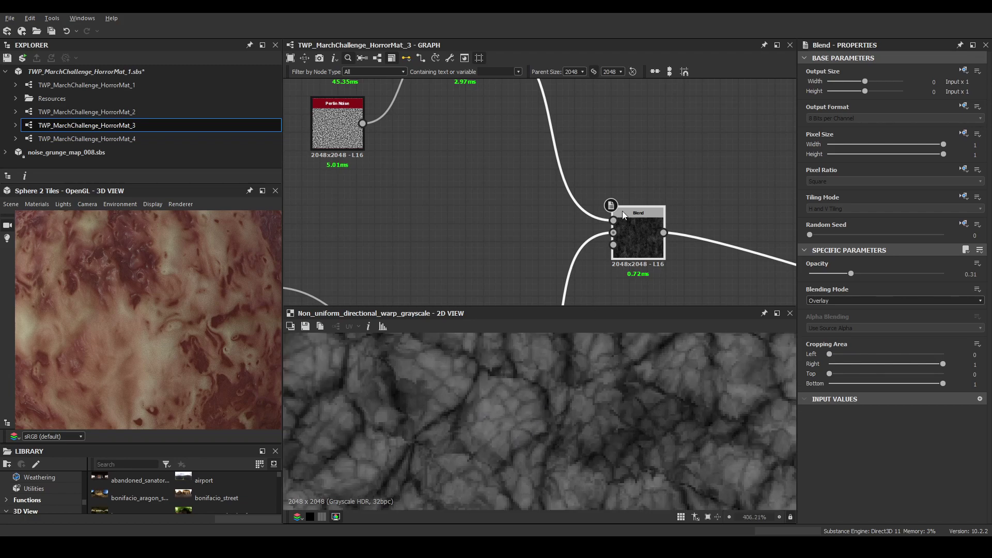
Inspect the CellularFractal node's output and settings and preview the Overlay Blend downstream of it
scroll(609, 253, "down", 4)
scroll(594, 172, "up", 5)
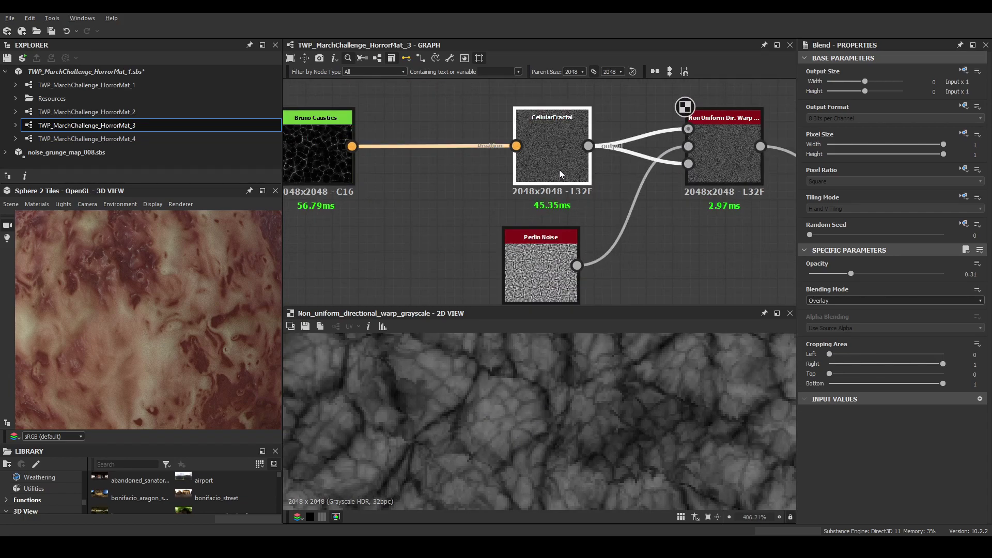
double_click(560, 174)
scroll(559, 202, "down", 2)
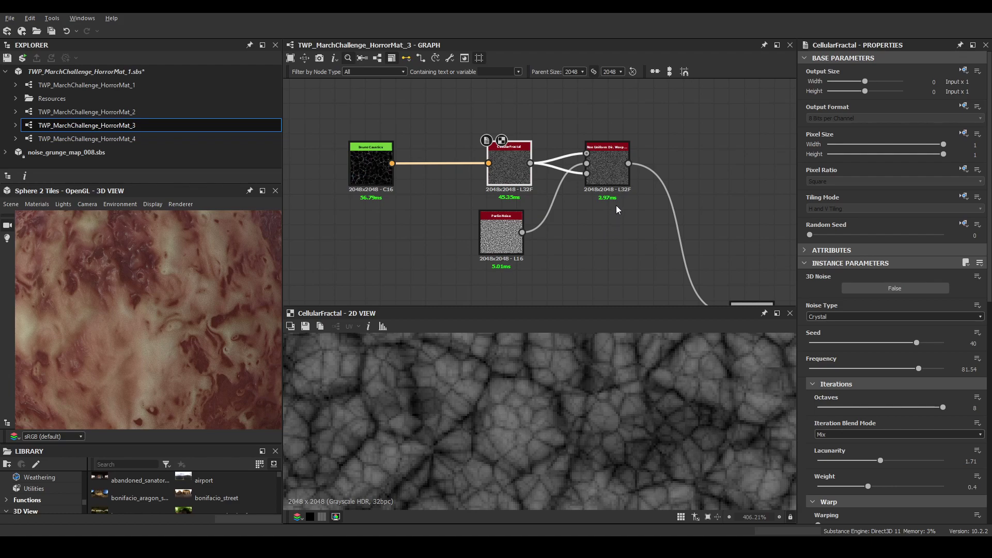
scroll(601, 155, "down", 2)
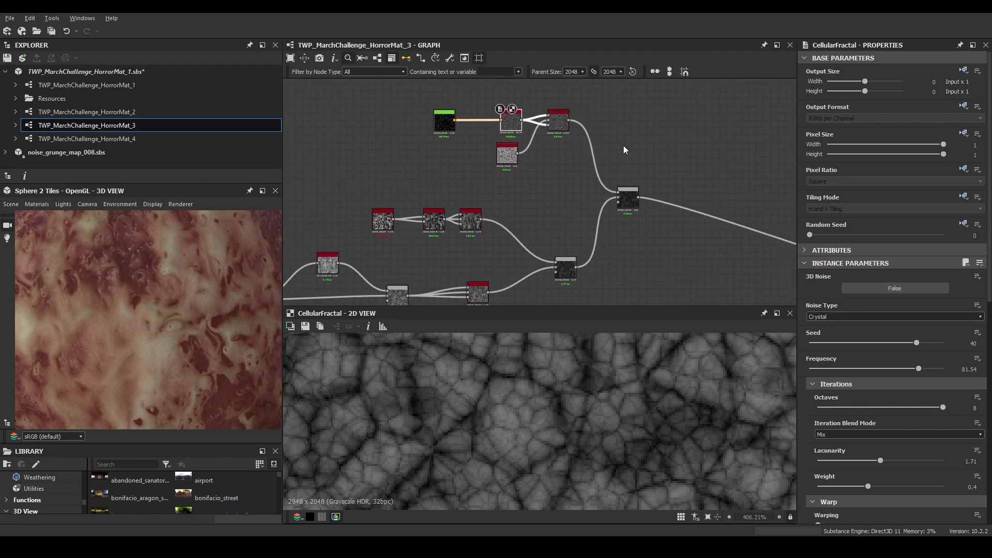
left_click(629, 197)
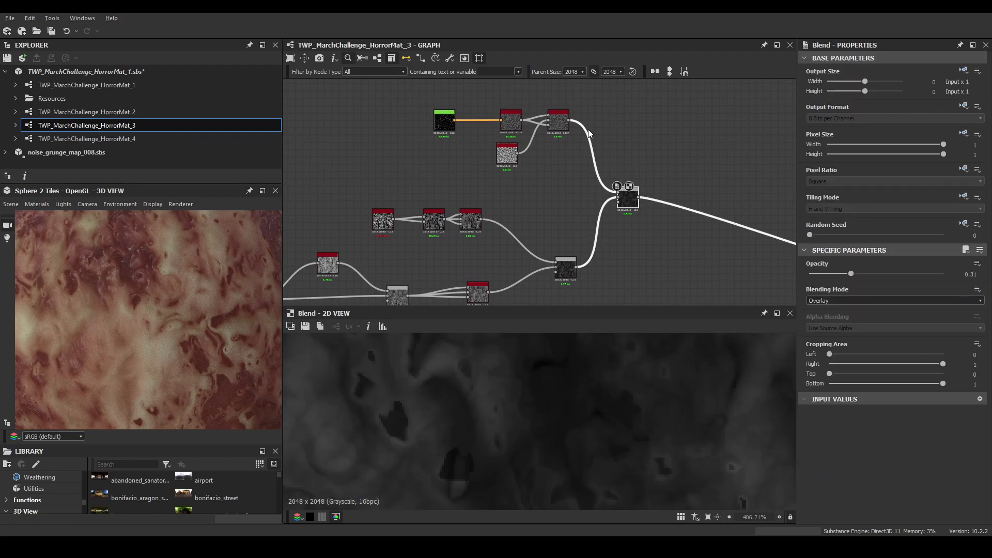
Move the new branch's nodes and its Auto Levels away from the original Auto Levels to tidy the graph
scroll(672, 194, "down", 2)
middle_click_drag(694, 189, 514, 215)
scroll(514, 206, "up", 2)
scroll(513, 202, "down", 2)
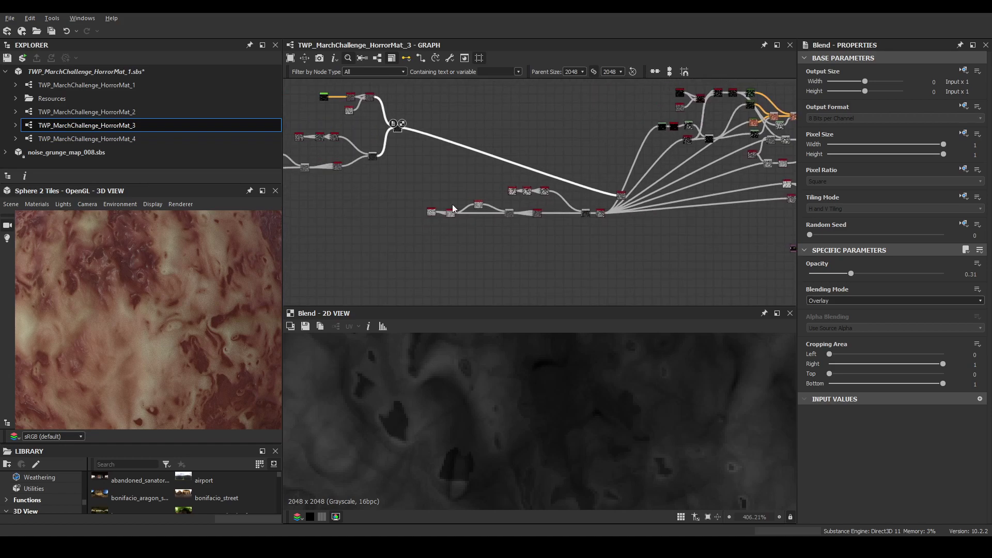
left_click_drag(548, 227, 578, 233)
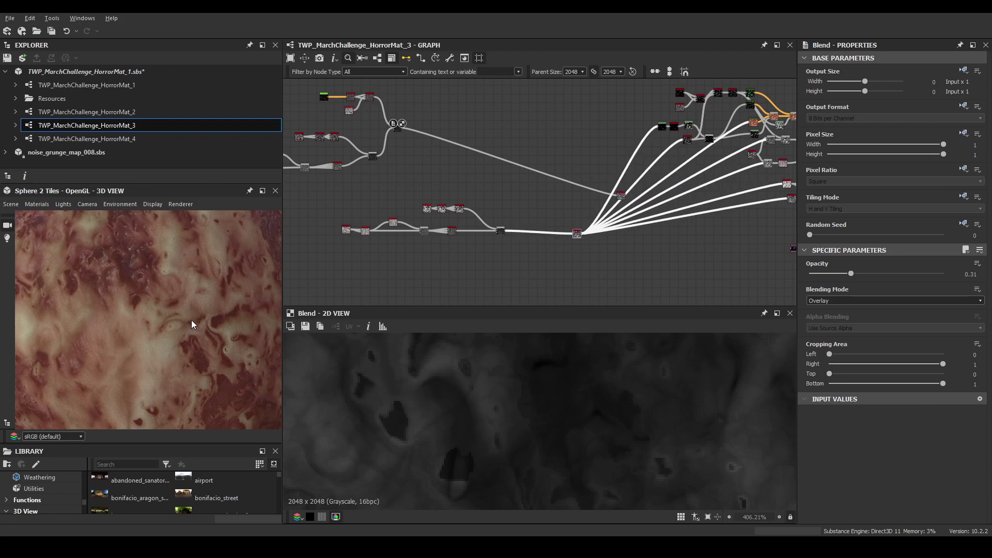
Re-export the graph's outputs and switch to Marmoset Toolbag
left_click(451, 58)
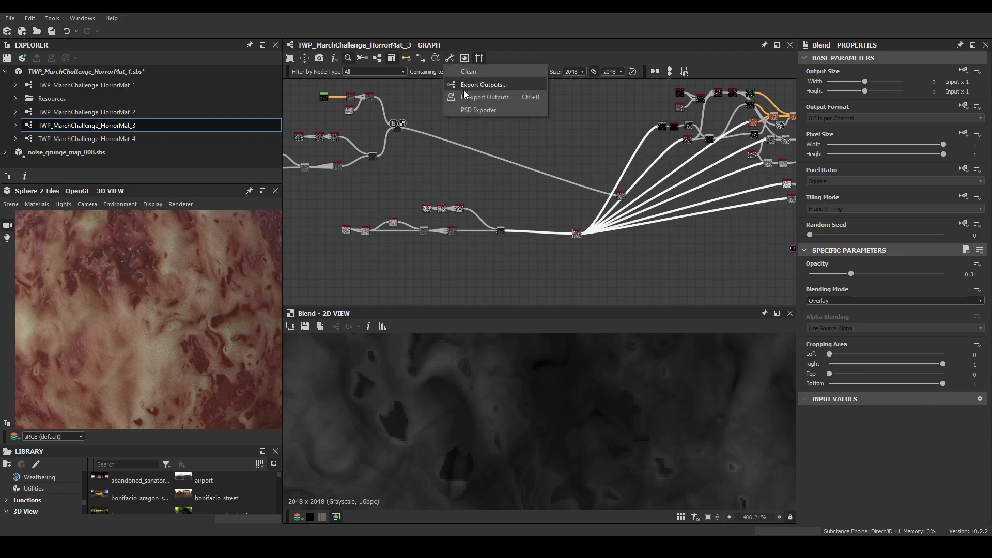
left_click(466, 98)
key("alt+Tab")
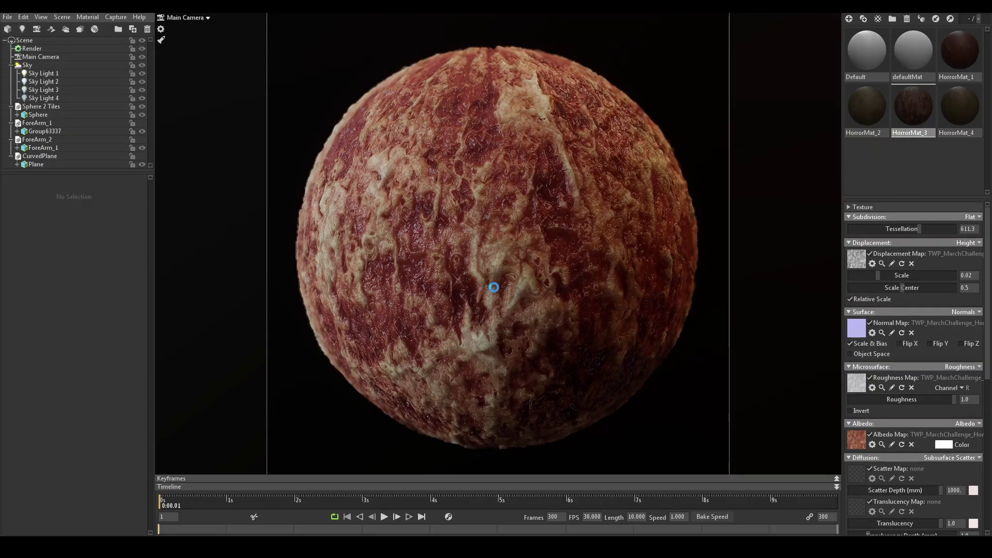
Examine the re-exported HorrorMat_3 material on the rendered sphere from several angles and return to the Substance 3D Designer graph
scroll(481, 264, "up", 3)
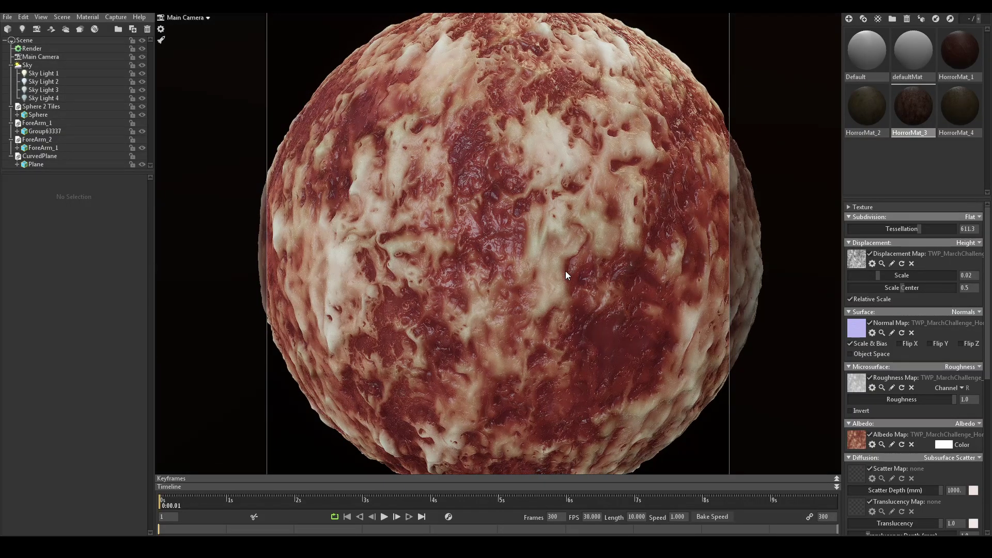
left_click_drag(566, 270, 494, 238)
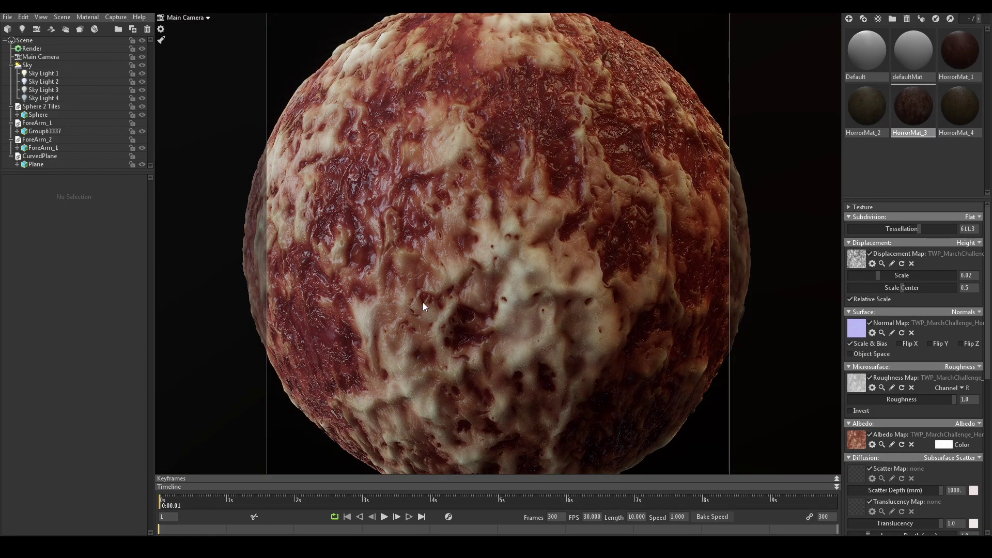
left_click_drag(494, 318, 483, 296)
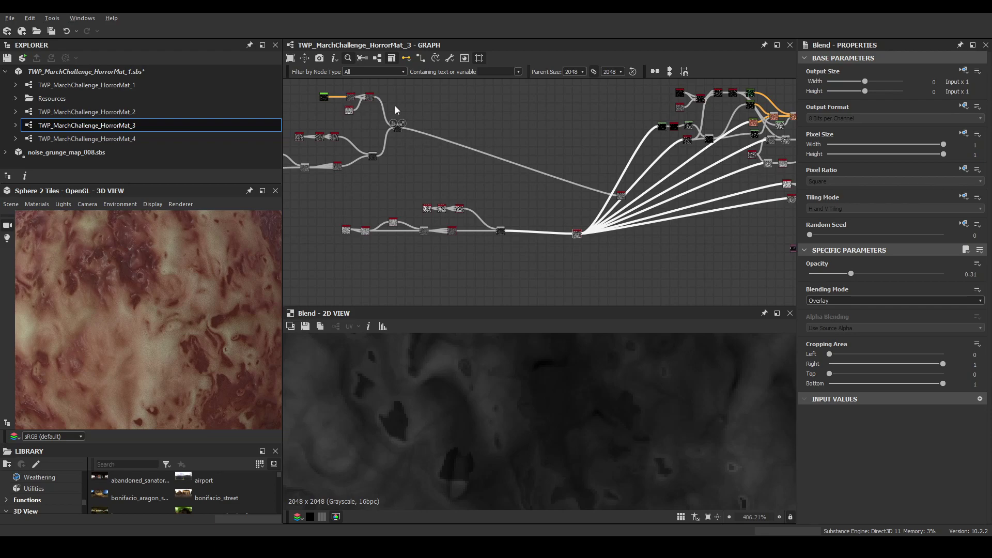
key("f")
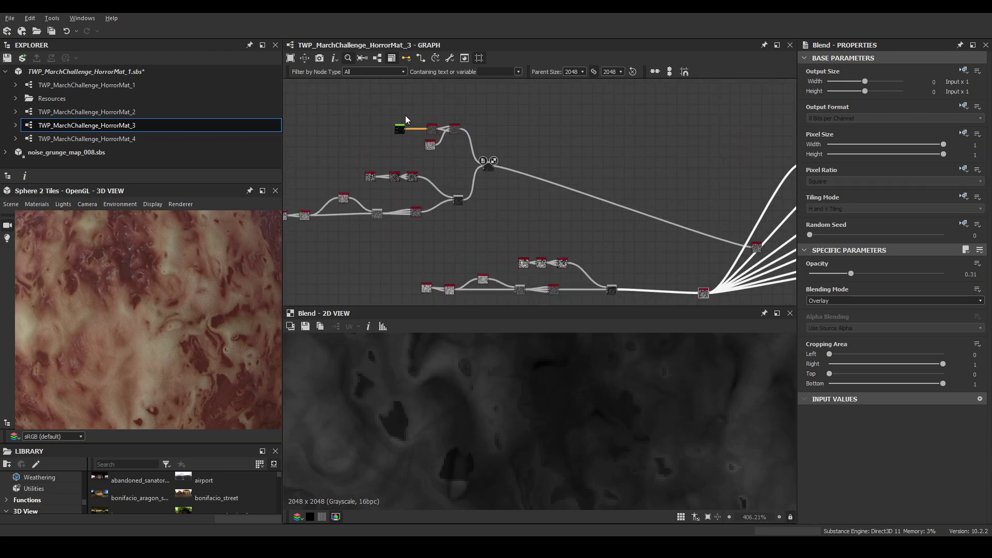
Insert a Blend node after the lower branch's last Blend and set it to Overlay with an opacity of 0.54
scroll(678, 172, "down", 3)
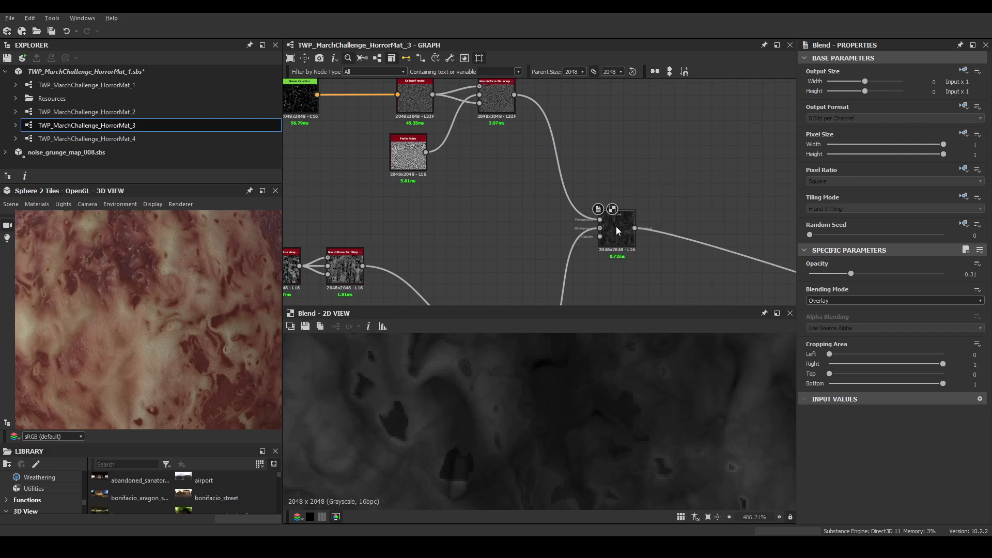
key("f")
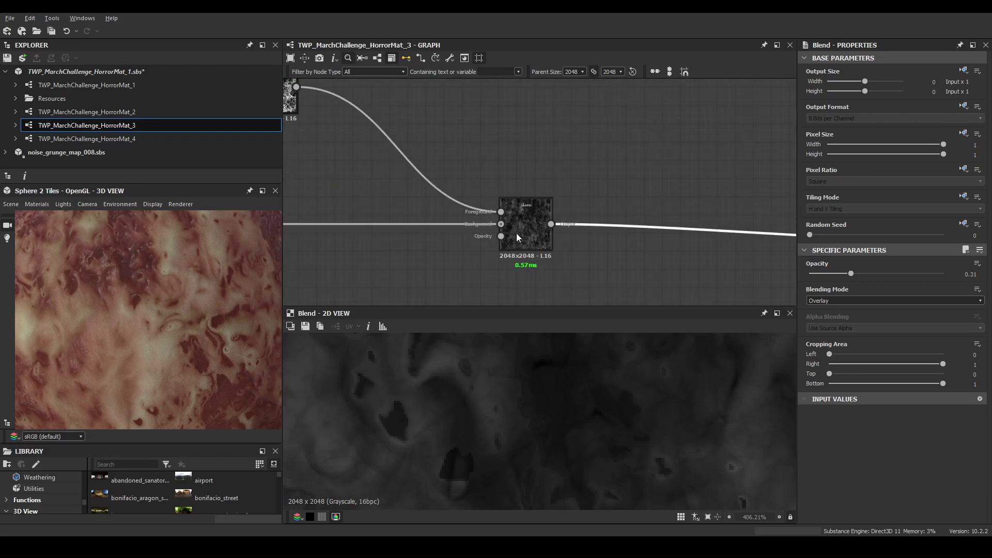
key("space")
left_click(560, 232)
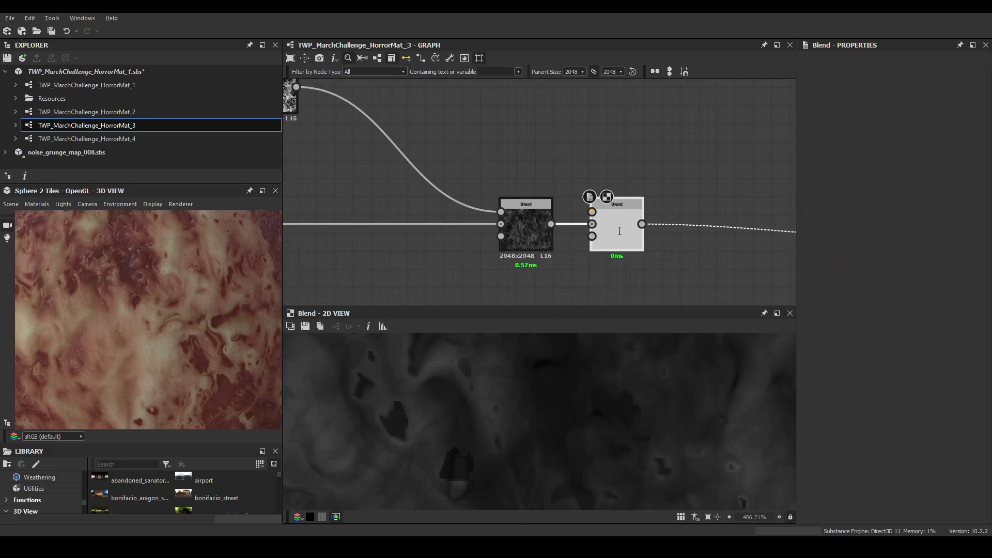
left_click_drag(619, 231, 728, 231)
left_click(854, 302)
left_click(830, 359)
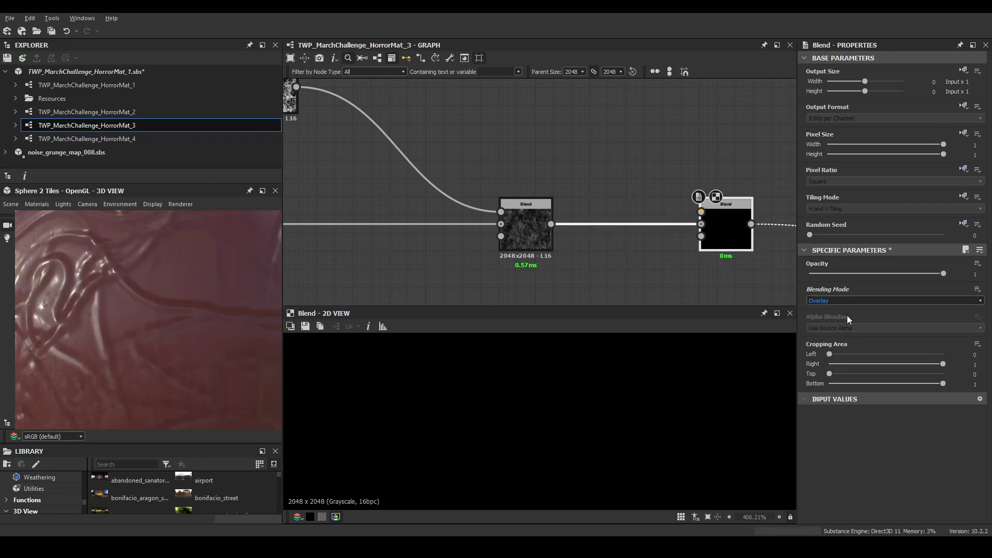
left_click(881, 273)
Connect the upper Non Uniform Dir. Warp output to the new Blend's foreground and check the material on the 3D sphere
scroll(576, 151, "down", 5)
scroll(597, 190, "up", 3)
scroll(593, 209, "up", 3)
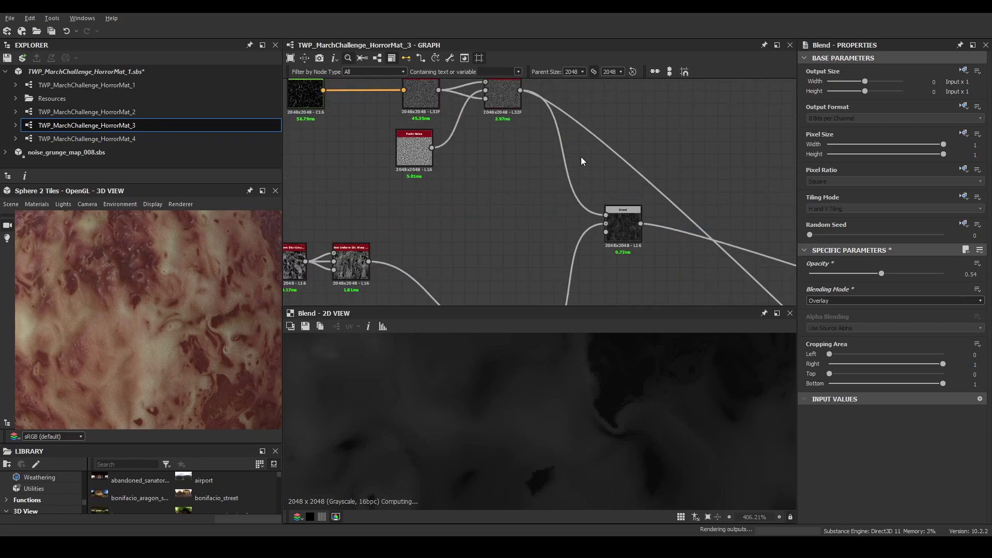
scroll(707, 234, "down", 3)
scroll(188, 315, "down", 5)
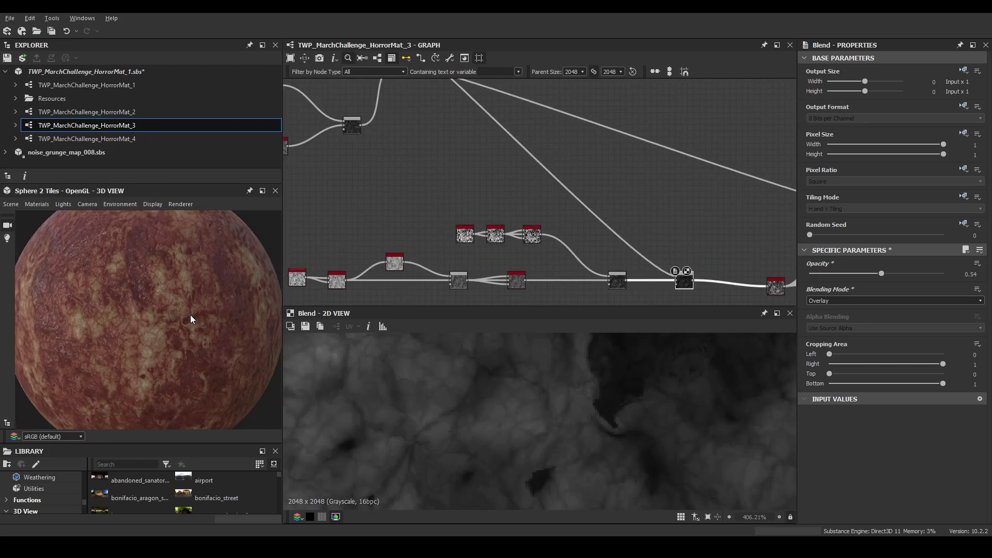
scroll(188, 312, "up", 5)
scroll(185, 310, "down", 3)
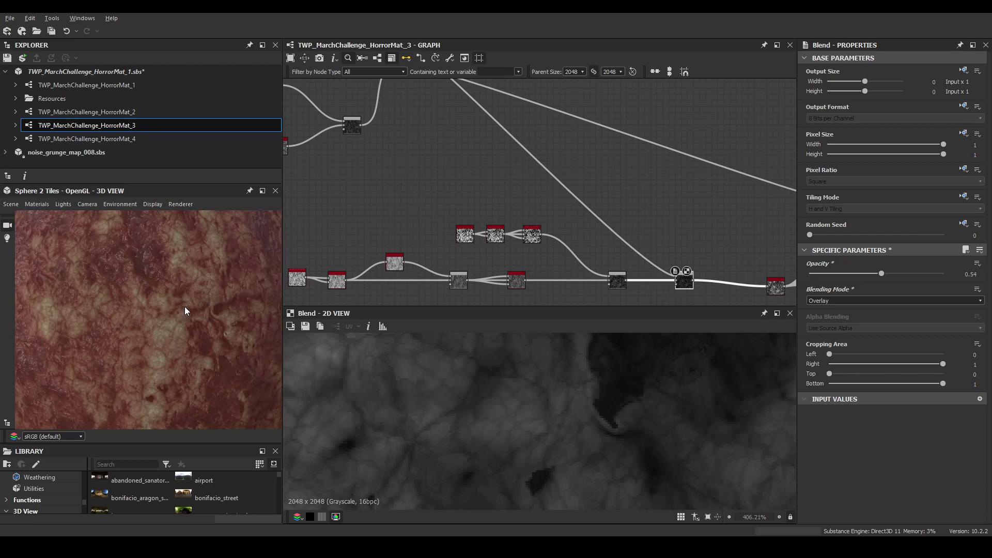
scroll(646, 223, "down", 2)
scroll(656, 225, "up", 3)
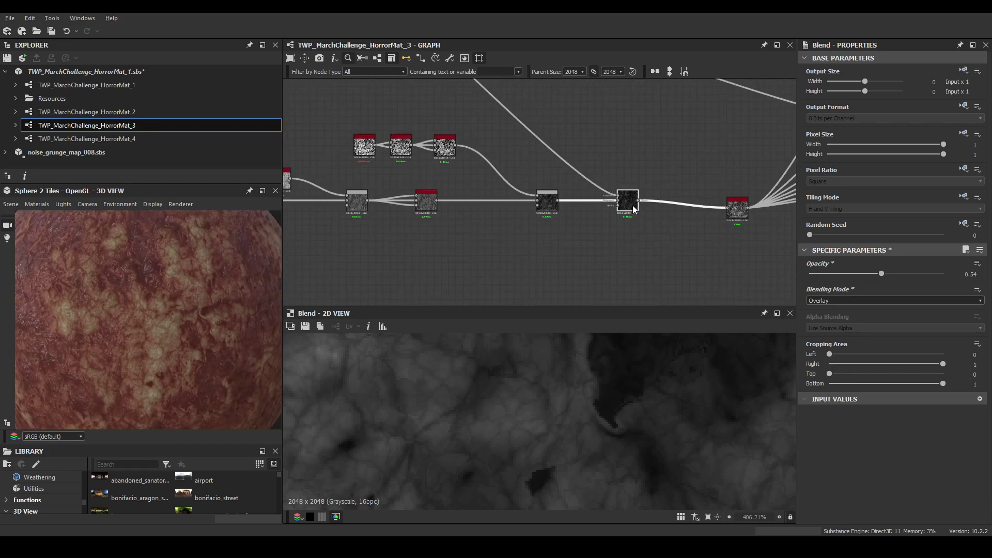
Check the upper branch's Overlay Blend and set the new lower Blend's opacity to 0.3
scroll(606, 166, "down", 4)
scroll(550, 192, "up", 2)
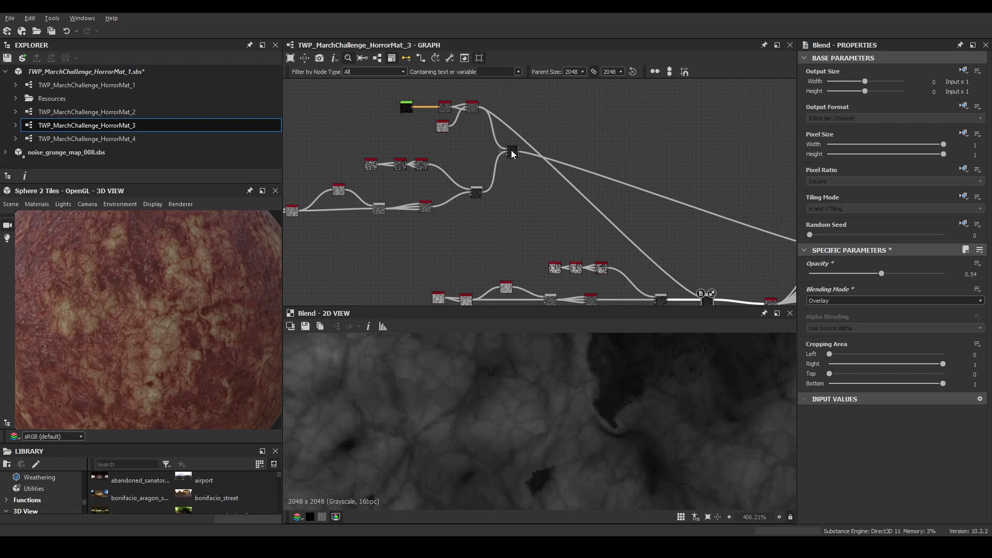
left_click(513, 152)
scroll(693, 233, "up", 4)
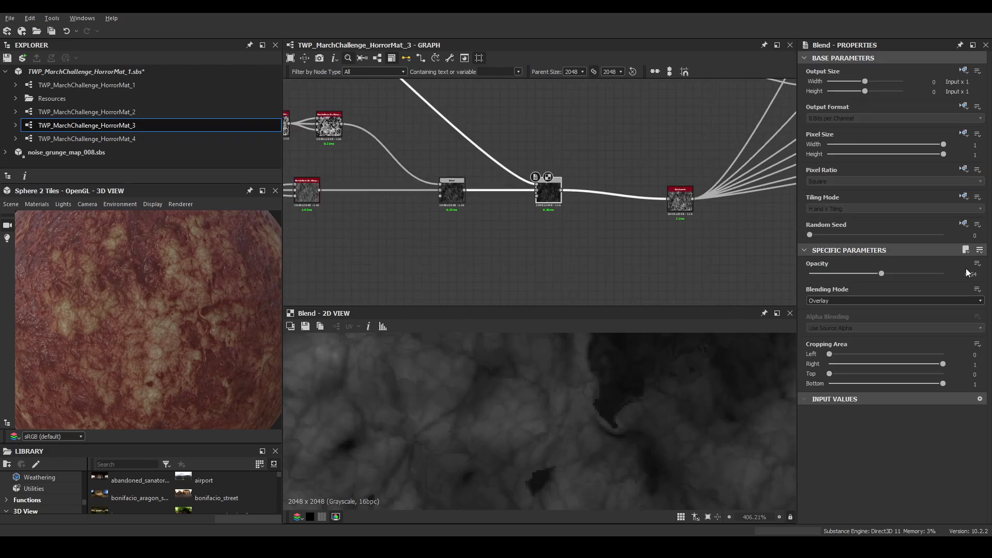
double_click(970, 274)
type(".3")
key("Return")
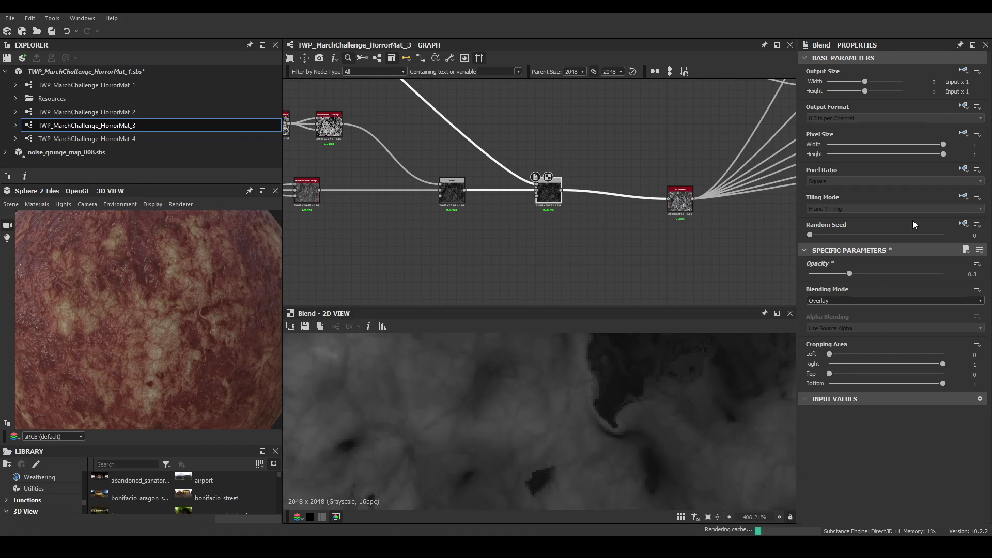
Re-export the graph's outputs and examine the HorrorMat_3 sphere in Marmoset Toolbag from another angle
left_click(463, 59)
left_click(474, 100)
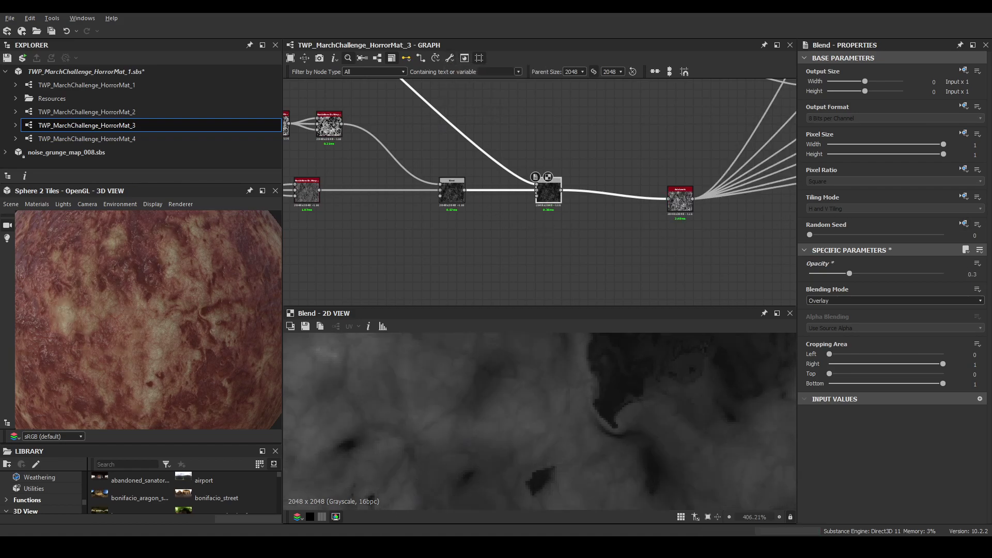
key("alt+Tab")
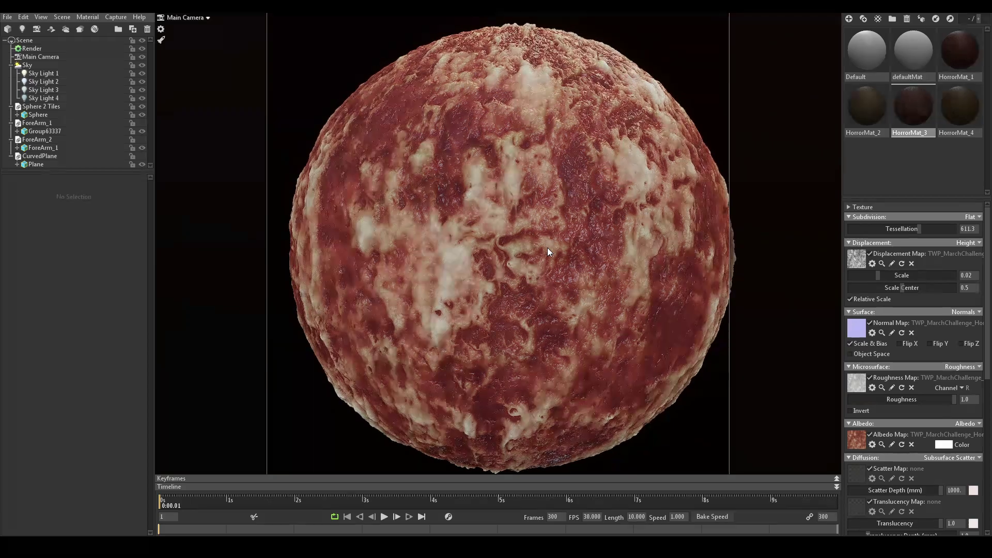
left_click_drag(547, 247, 453, 247)
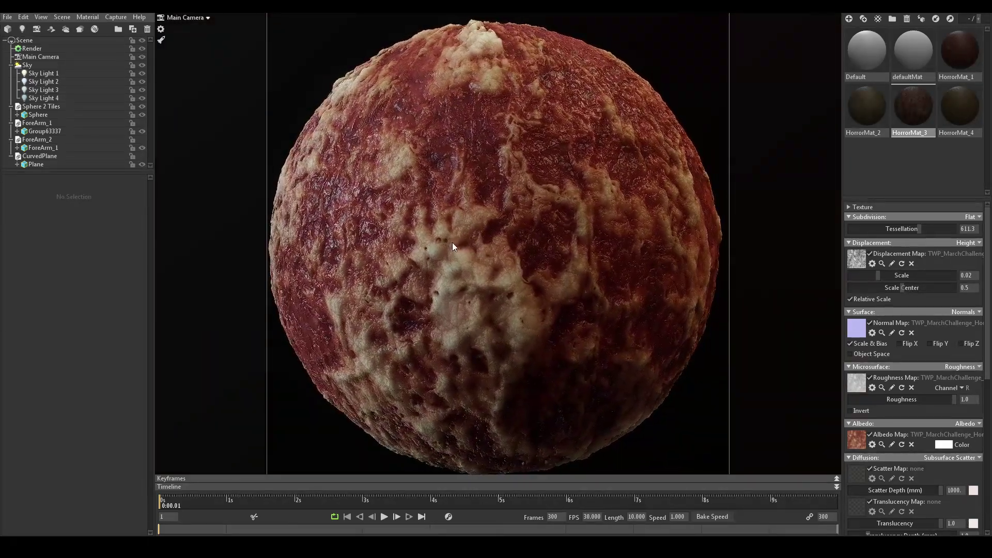
scroll(453, 244, "down", 3)
Return to Substance 3D Designer and set the intensity of the lower branch's Non Uniform Blur Grayscale beside the Non Uniform Dir. Warp to 8.08
key("alt+Tab")
scroll(552, 199, "down", 4)
middle_click_drag(538, 206, 685, 223)
scroll(511, 209, "up", 4)
scroll(509, 218, "up", 5)
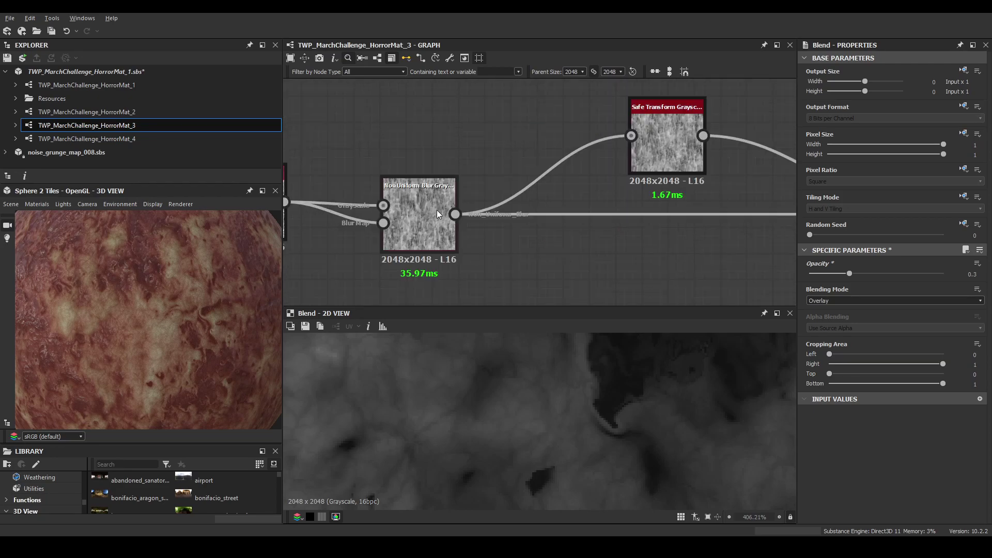
scroll(433, 210, "down", 5)
scroll(605, 198, "up", 5)
double_click(487, 212)
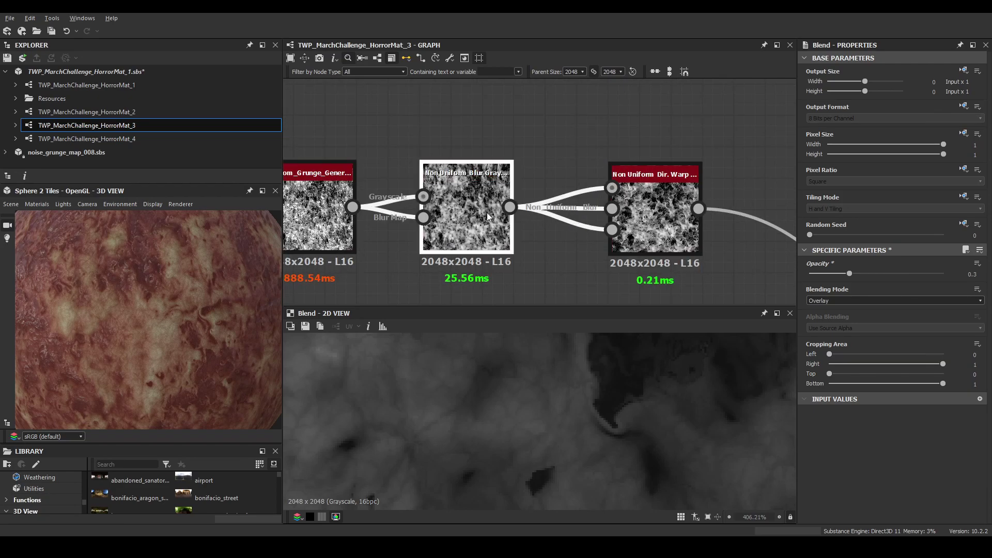
left_click(831, 286)
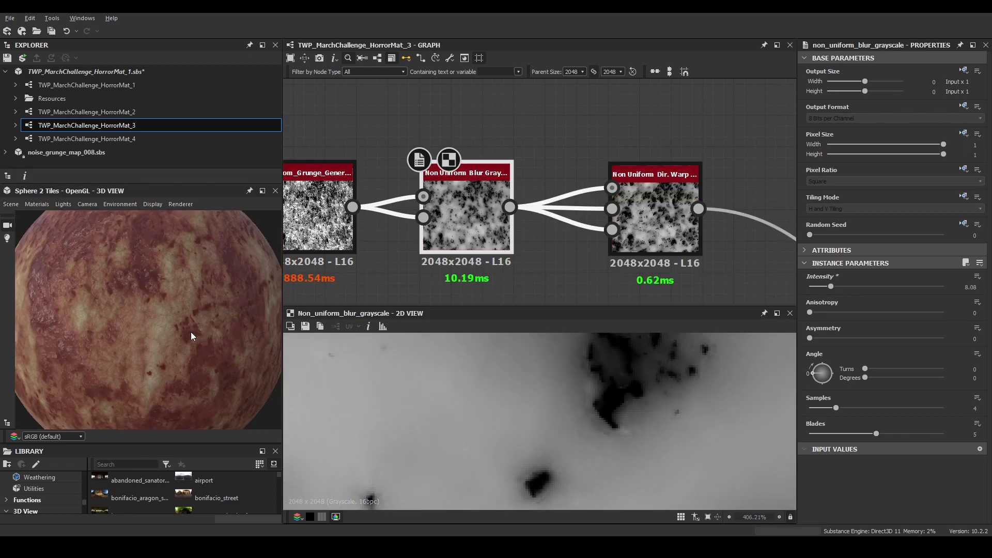
Set the Non Uniform Dir. Warp fed by that blur to intensity 20 and warp angle input multiplier 0.78
scroll(683, 221, "down", 5)
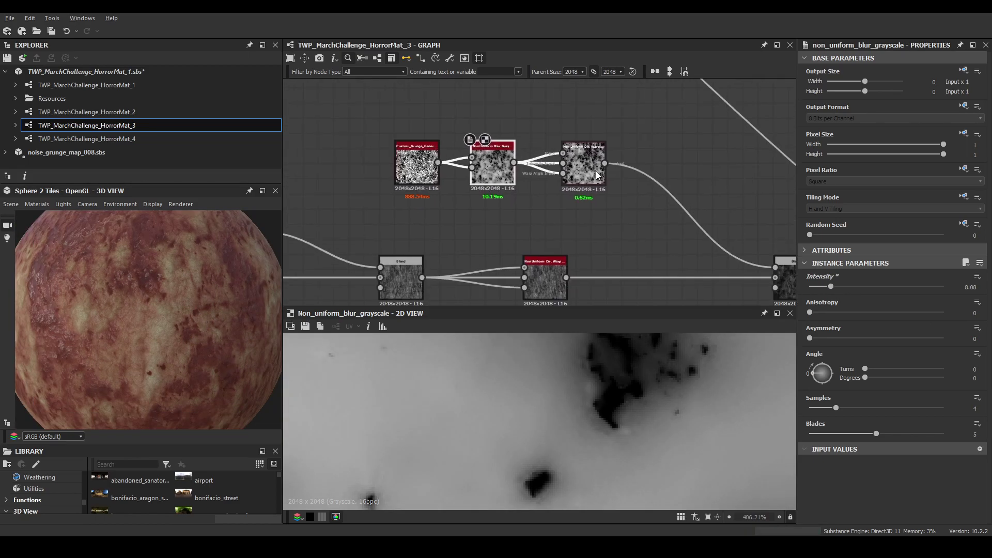
scroll(597, 172, "up", 5)
double_click(584, 165)
scroll(619, 436, "down", 10)
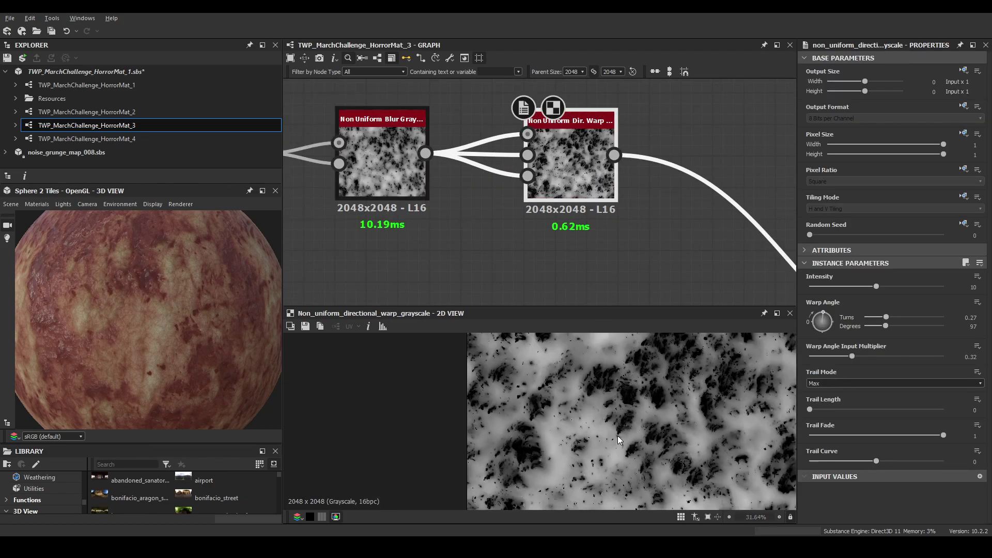
left_click_drag(876, 287, 981, 292)
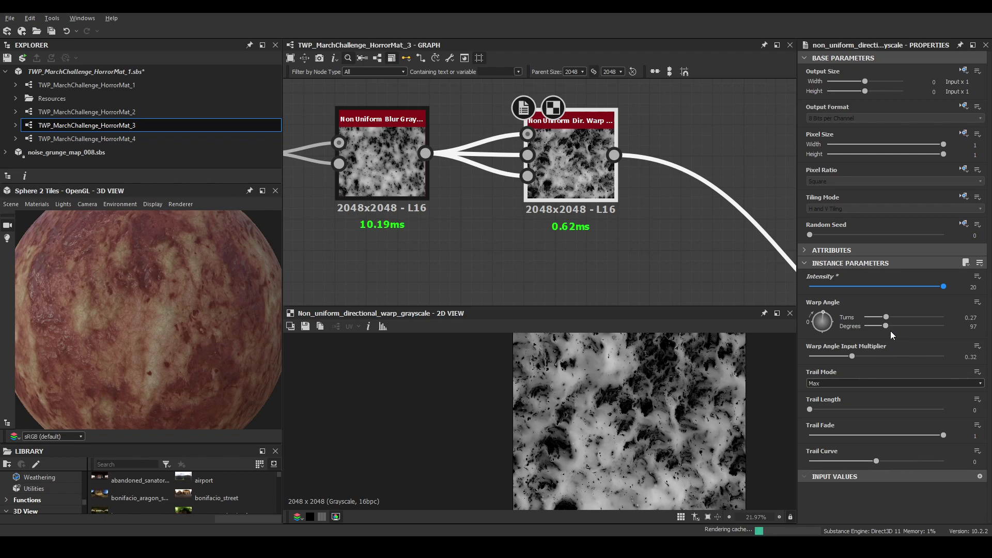
left_click_drag(852, 356, 914, 356)
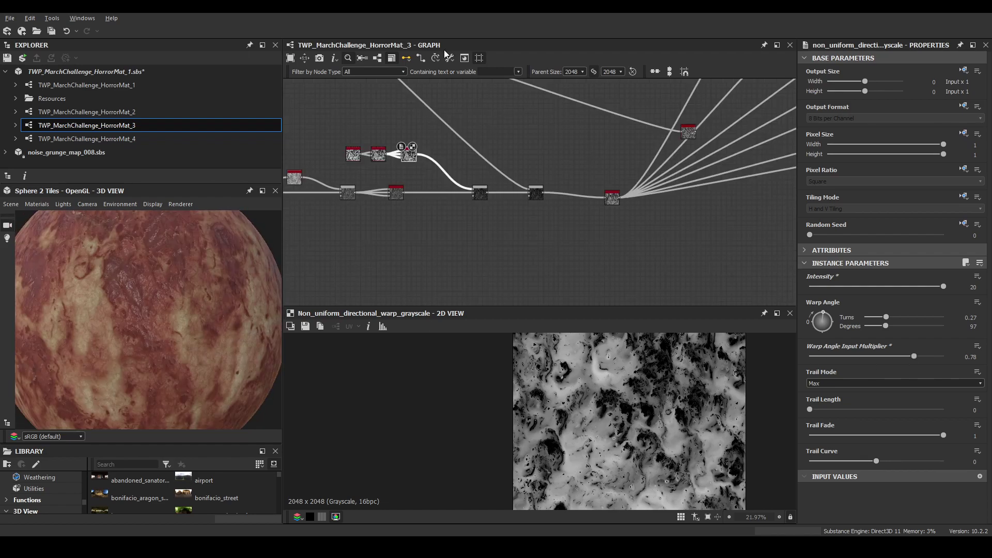
Re-export the graph's outputs and save the TWP_MarchChallenge_HorrorMat_1 package
left_click(450, 57)
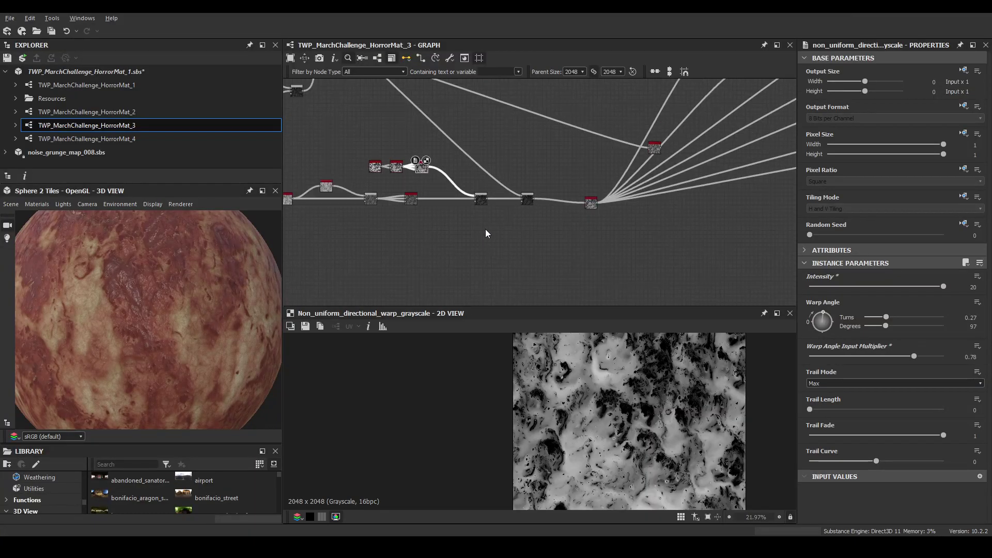
scroll(485, 228, "up", 5)
scroll(590, 199, "up", 6)
scroll(517, 228, "down", 4)
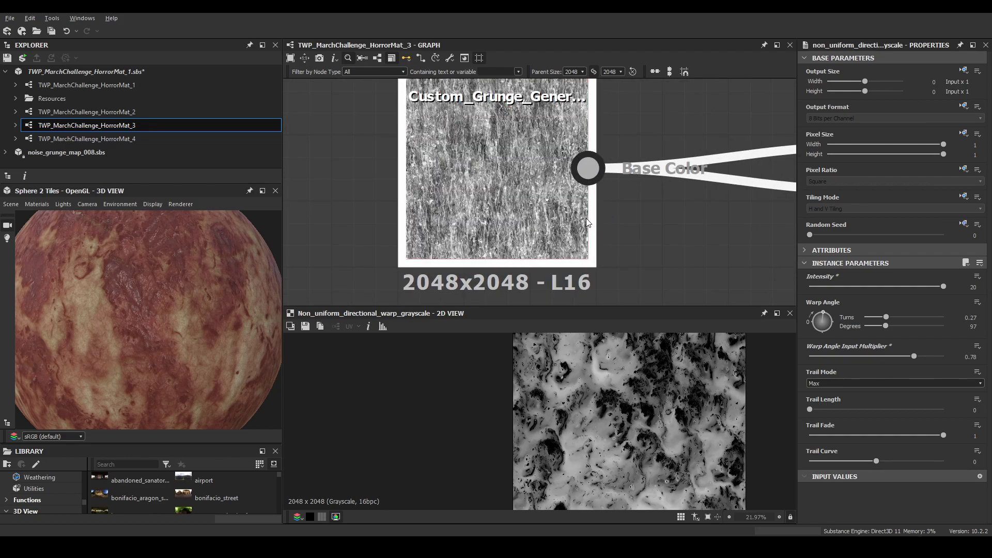
scroll(499, 238, "up", 2)
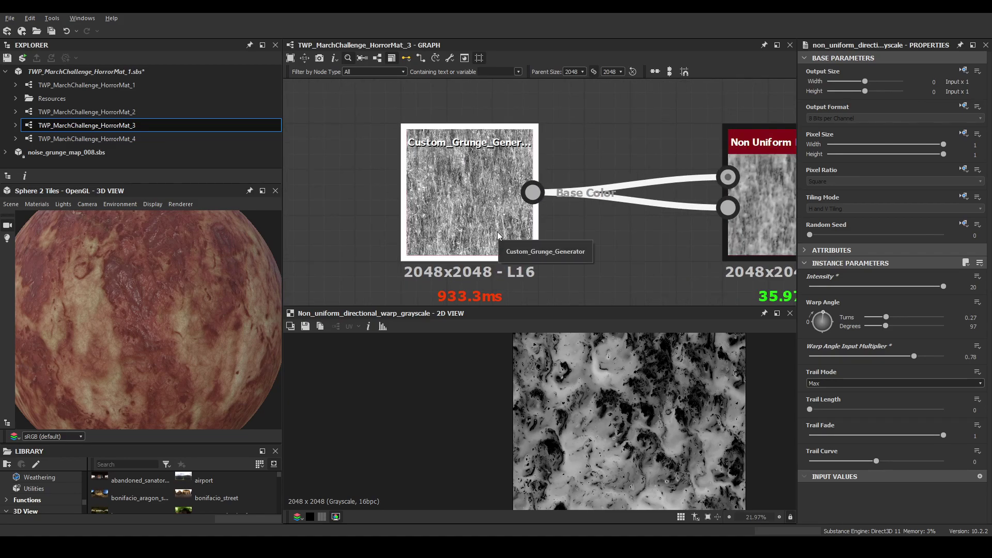
key("ctrl+s")
scroll(538, 227, "up", 2)
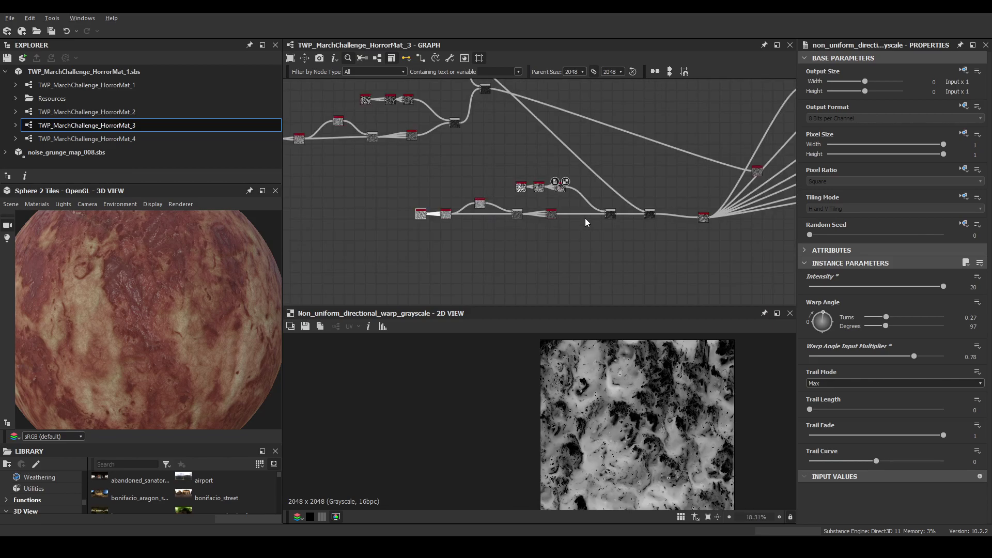
Set the random seed of the lower branch's first Custom_Grunge_Generator to 3 and check the result on the 3D sphere
scroll(585, 222, "up", 1)
middle_click_drag(591, 217, 475, 207)
scroll(526, 210, "up", 3)
scroll(497, 187, "up", 3)
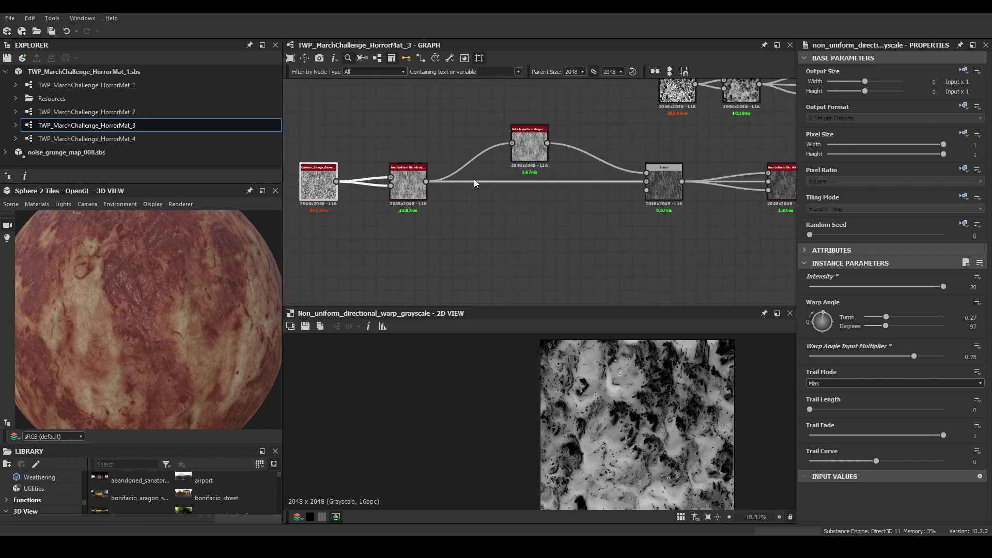
left_click(312, 184)
scroll(538, 204, "down", 2)
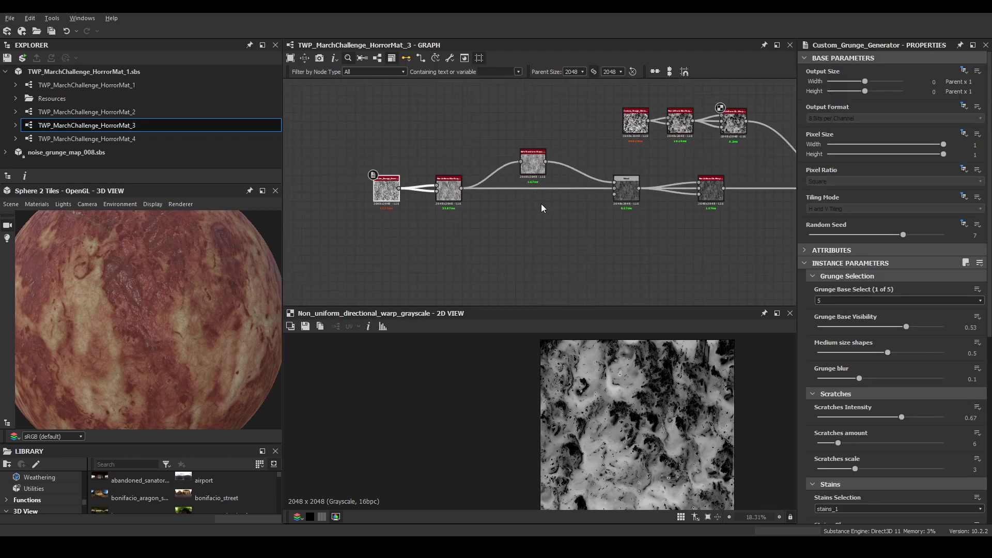
left_click_drag(903, 235, 850, 235)
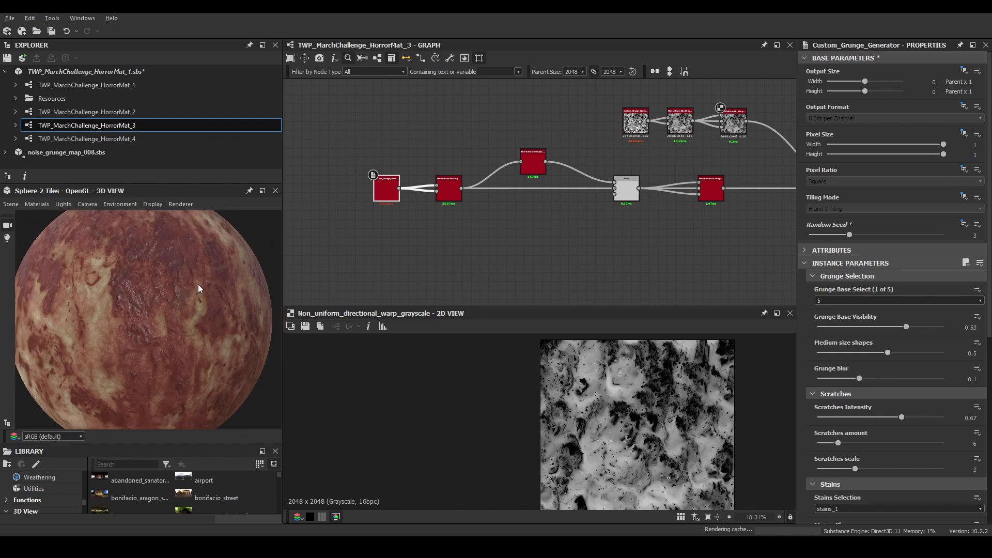
scroll(198, 286, "down", 1)
left_click_drag(191, 300, 154, 306)
scroll(165, 303, "up", 3)
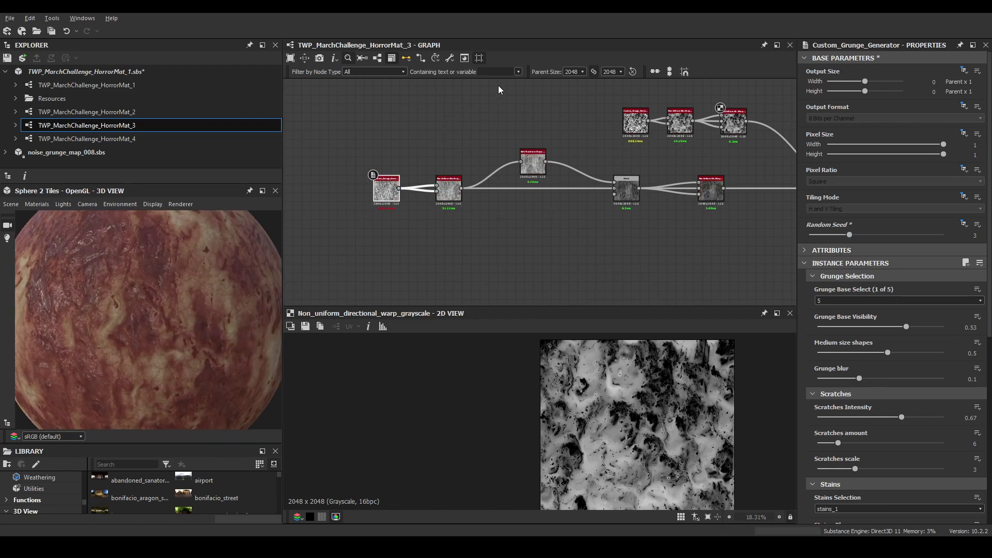
Re-export the outputs with the new grunge seed and view the HorrorMat_3 sphere in Marmoset Toolbag
left_click(450, 58)
left_click(472, 97)
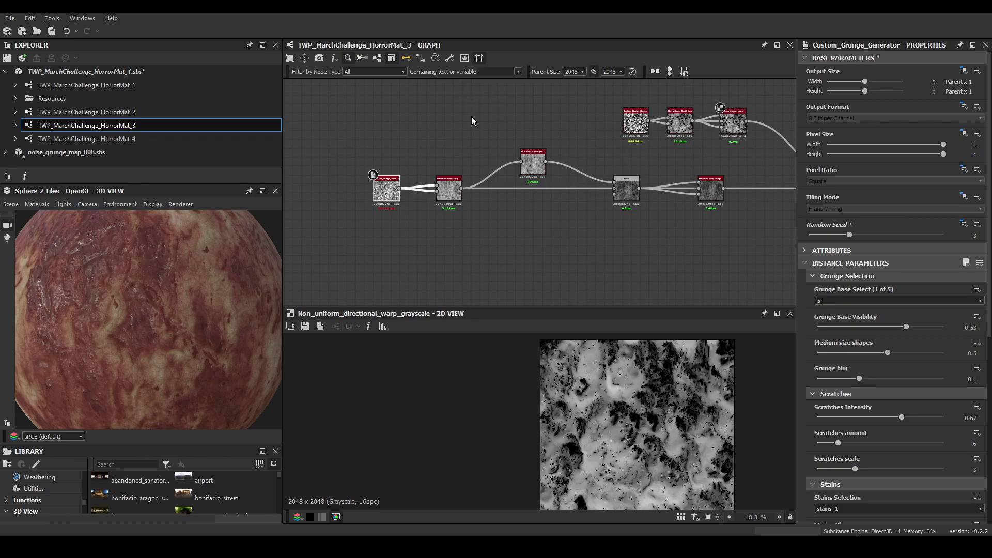
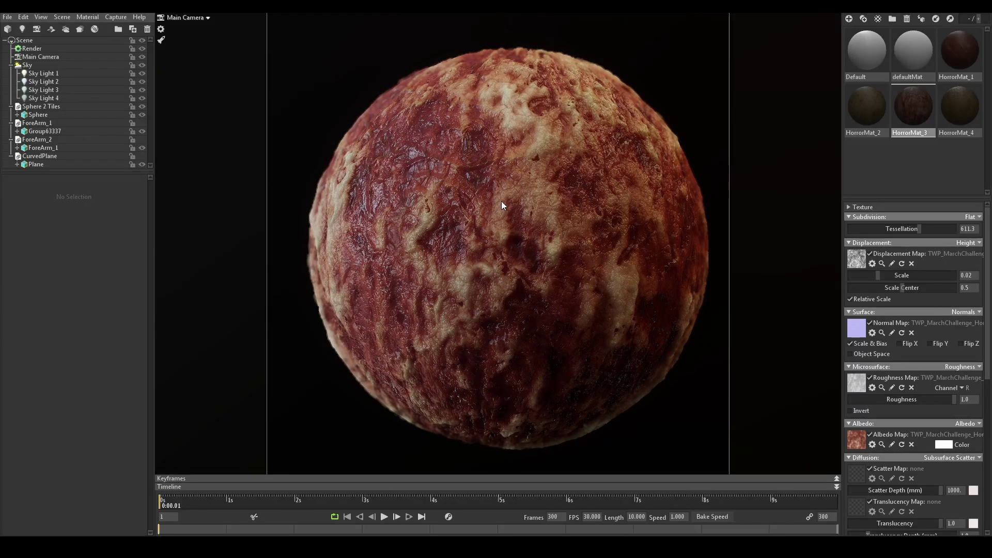
scroll(471, 178, "up", 5)
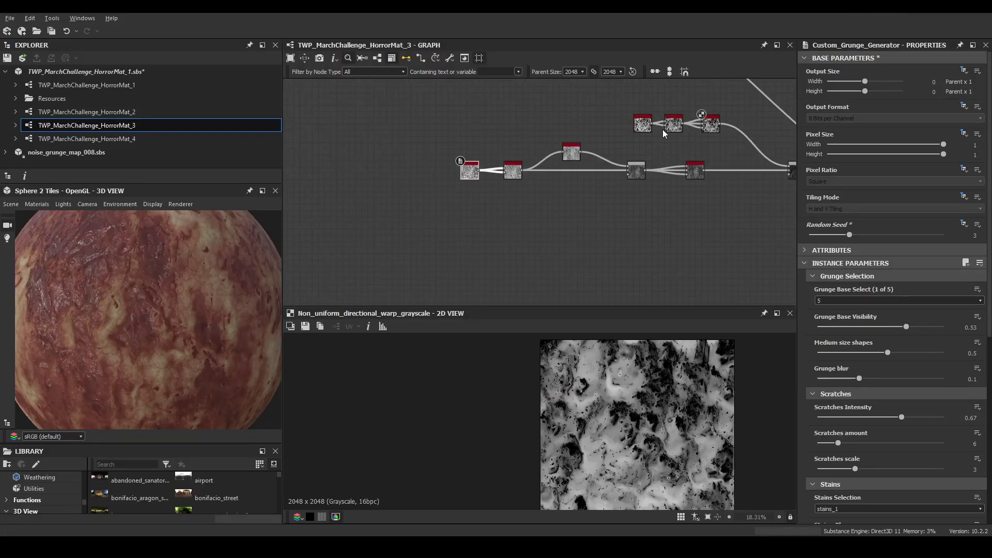
Switch back to Substance 3D Designer and inspect the outputs and settings of the two Blends feeding the Normal node
scroll(663, 130, "up", 5)
left_click(568, 197)
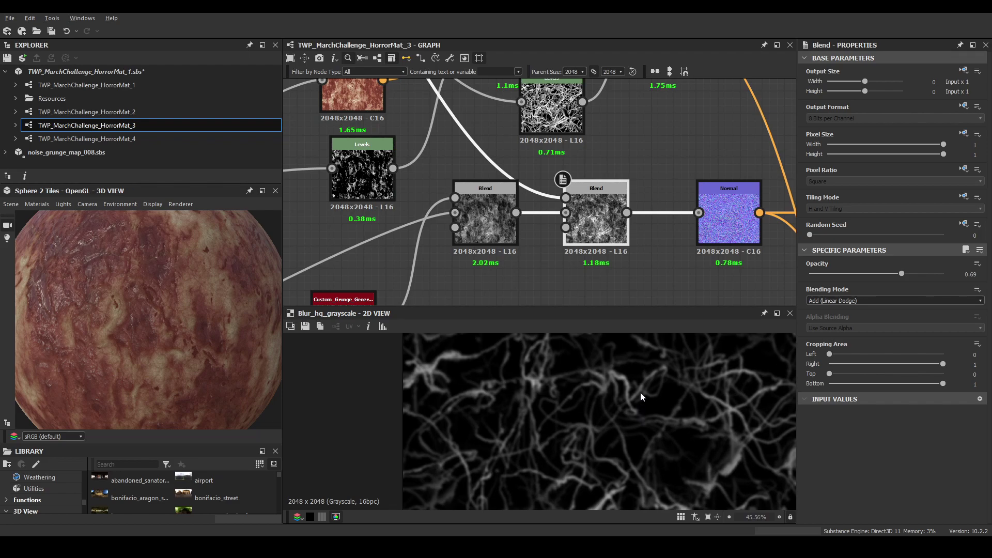
double_click(596, 223)
double_click(485, 220)
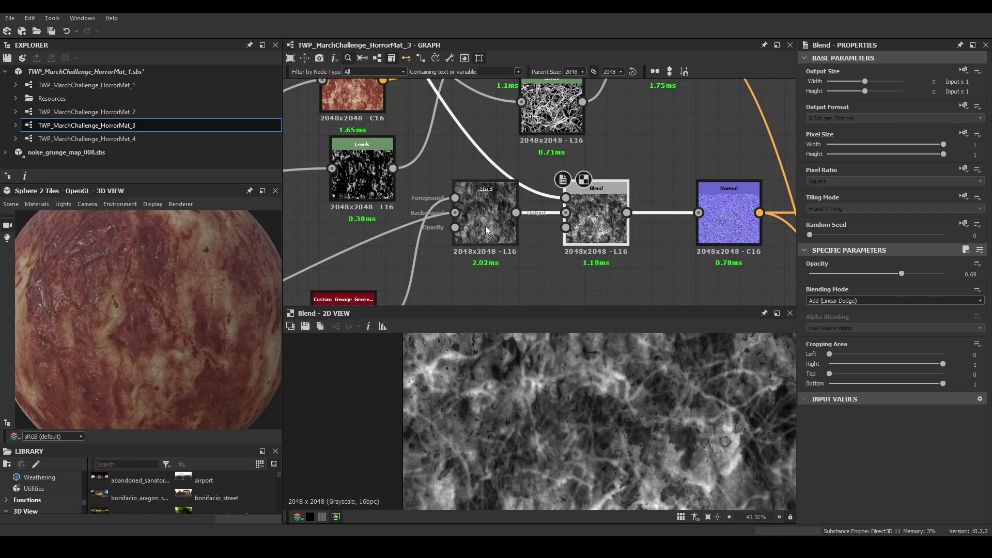
scroll(646, 417, "up", 1)
middle_click_drag(686, 230, 616, 215)
double_click(671, 214)
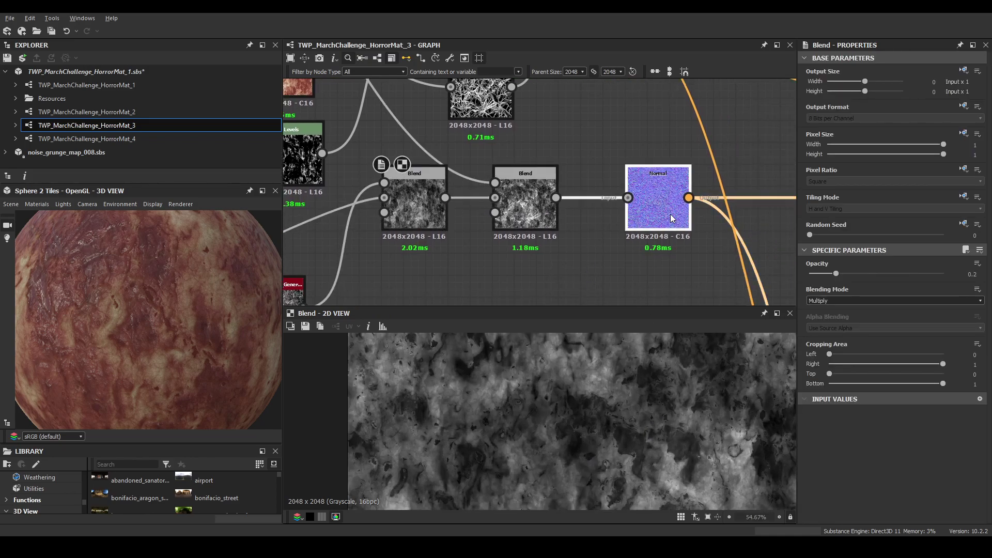
Inspect the Normal node's output and the roughness-branch Blend beside the Custom_Grunge_Generator
scroll(616, 386, "up", 2)
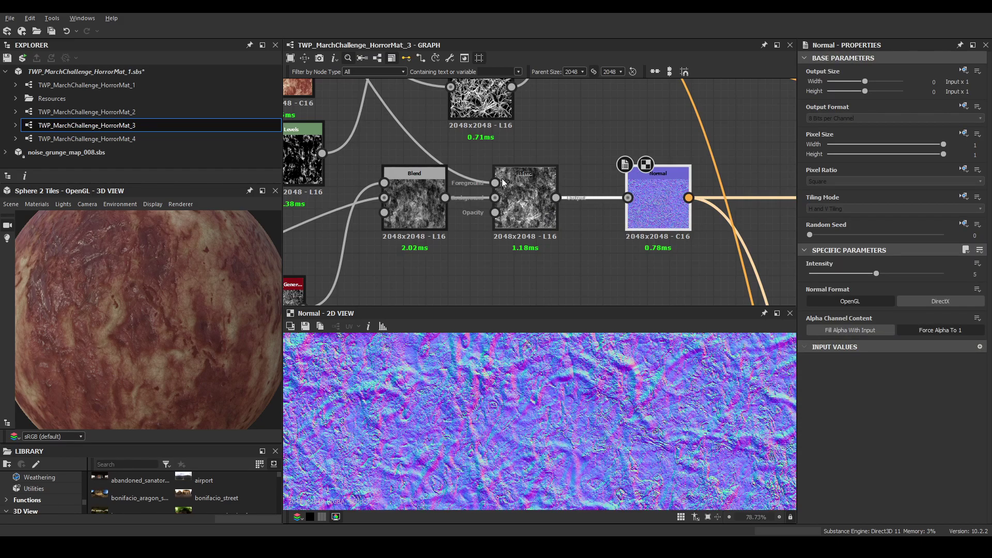
scroll(501, 175, "down", 4)
scroll(511, 227, "up", 2)
middle_click_drag(511, 228, 592, 164)
scroll(538, 212, "up", 4)
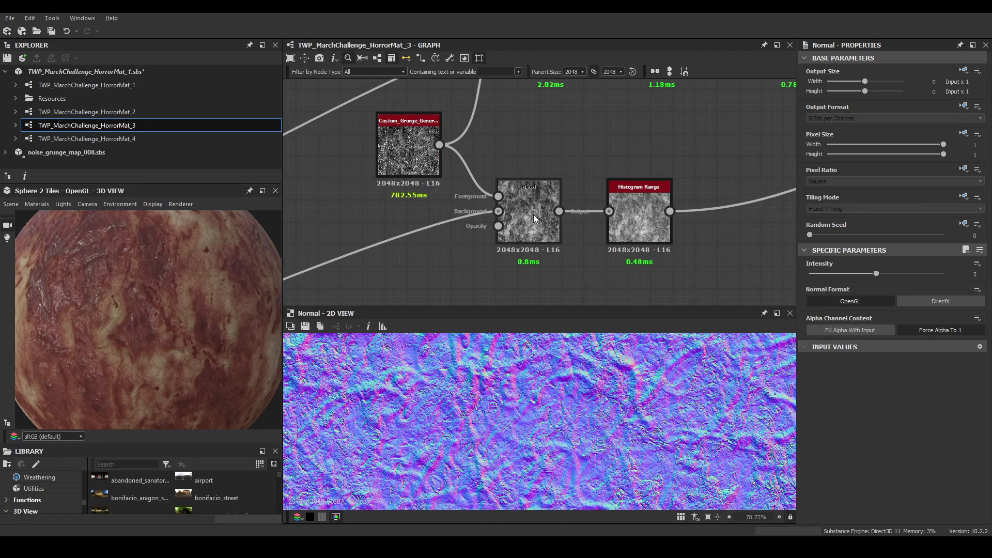
double_click(532, 220)
scroll(629, 417, "down", 4)
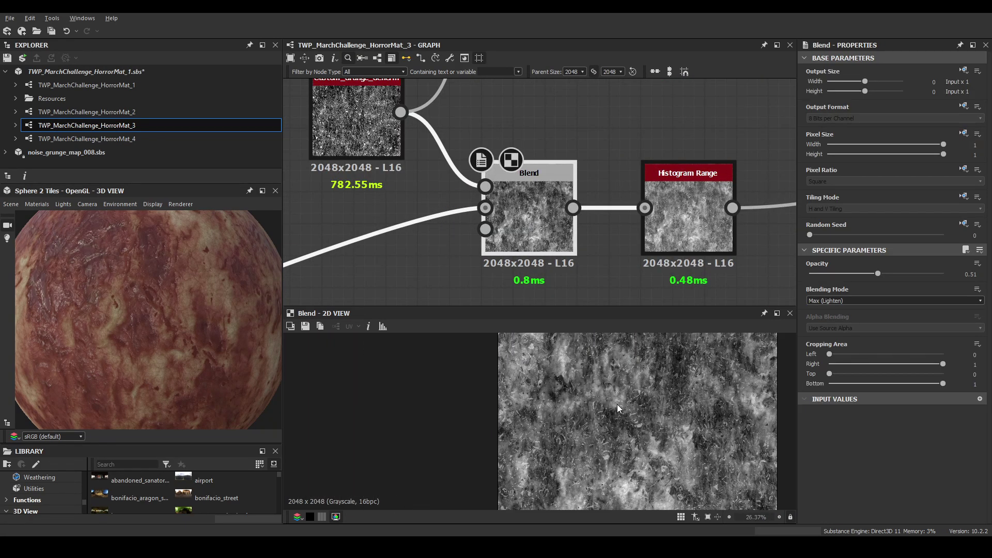
Move the roughness branch's Histogram Range farther from its Blend and insert a new Blend node on the link between them
middle_click_drag(675, 211, 470, 231)
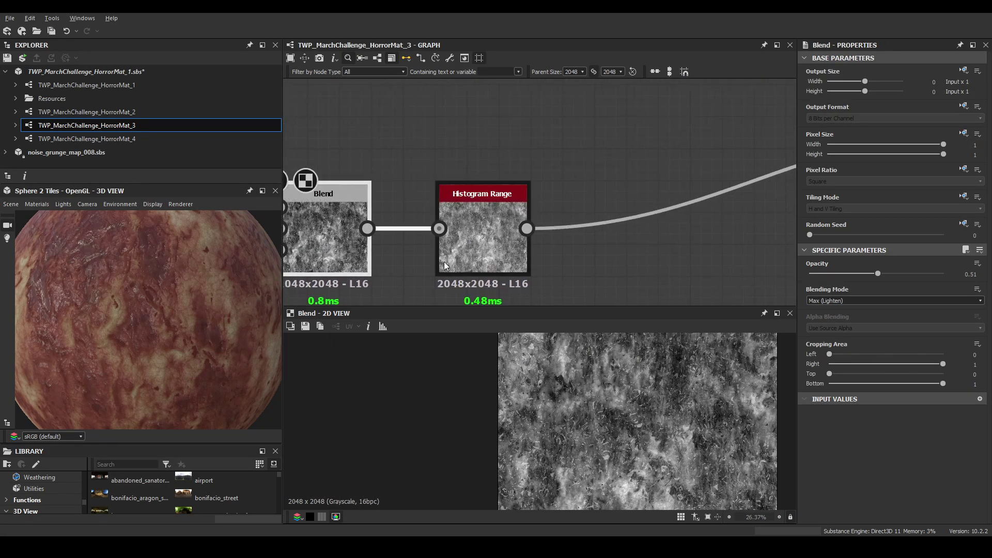
scroll(485, 238, "down", 4)
left_click_drag(486, 238, 635, 230)
scroll(387, 249, "up", 3)
right_click(387, 250)
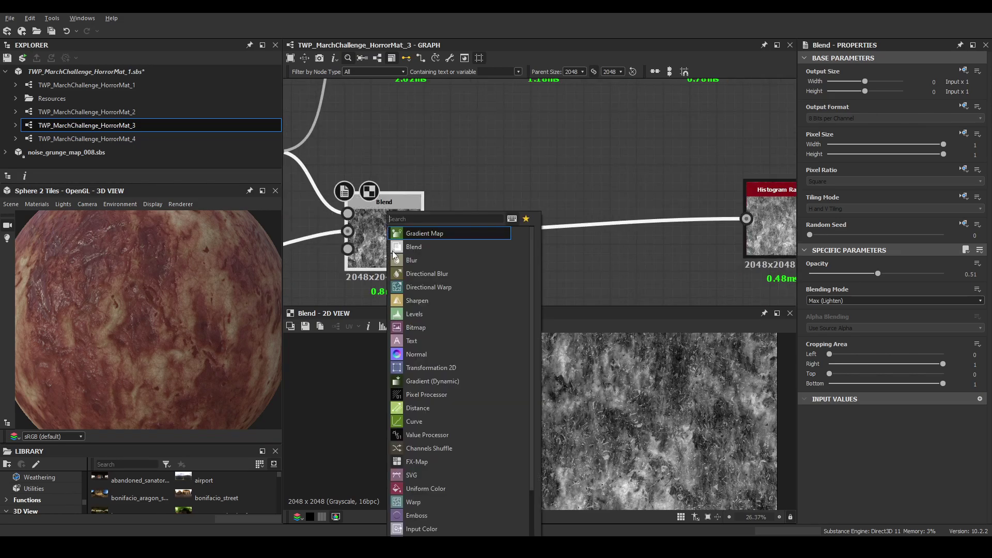
left_click(454, 231)
left_click_drag(600, 245, 612, 236)
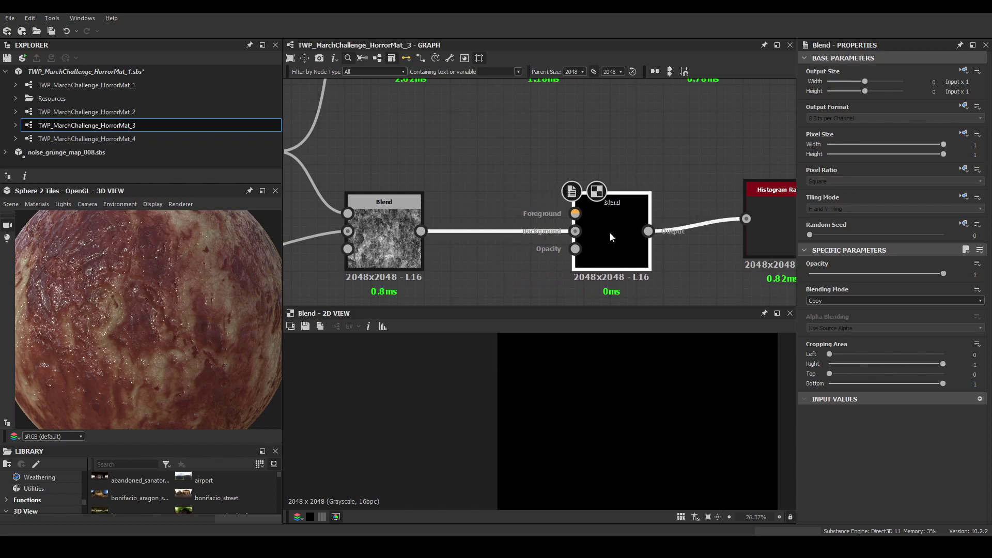
Connect the Blur HQ Grayscale vein pattern to the new Blend's Foreground input, keeping its link to the normal branch
scroll(601, 161, "down", 3)
middle_click_drag(564, 142, 559, 131)
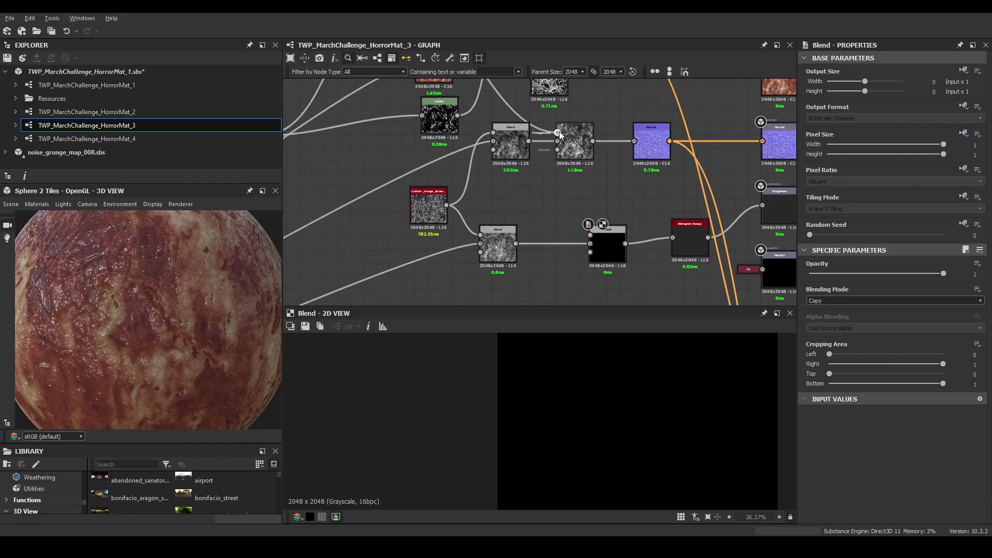
left_click_drag(558, 132, 591, 236)
left_click(602, 241)
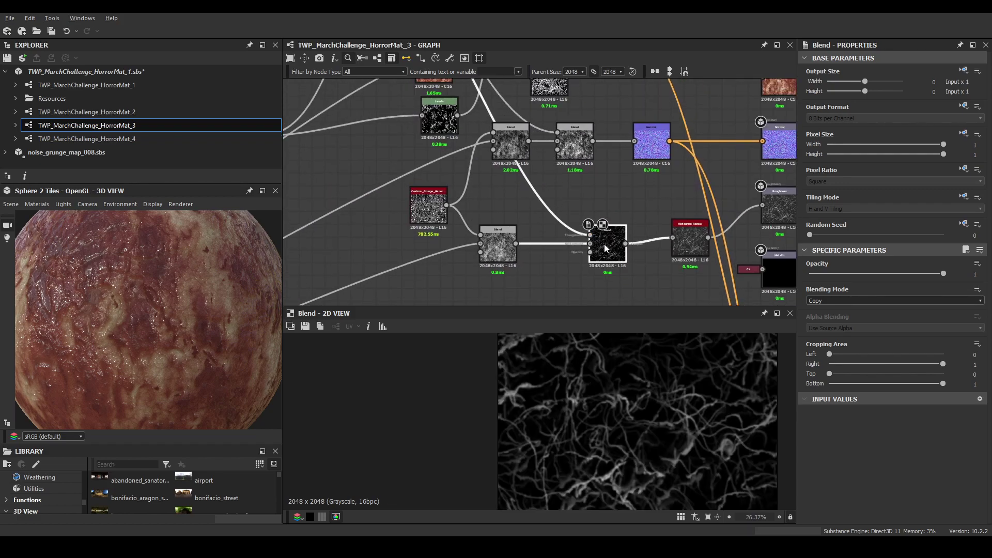
Try the new Blend in Max (Lighten) mode at 0.77 opacity and check the 3D sphere
left_click_drag(863, 275, 913, 279)
scroll(827, 301, "down", 5)
scroll(682, 391, "up", 5)
left_click(894, 301)
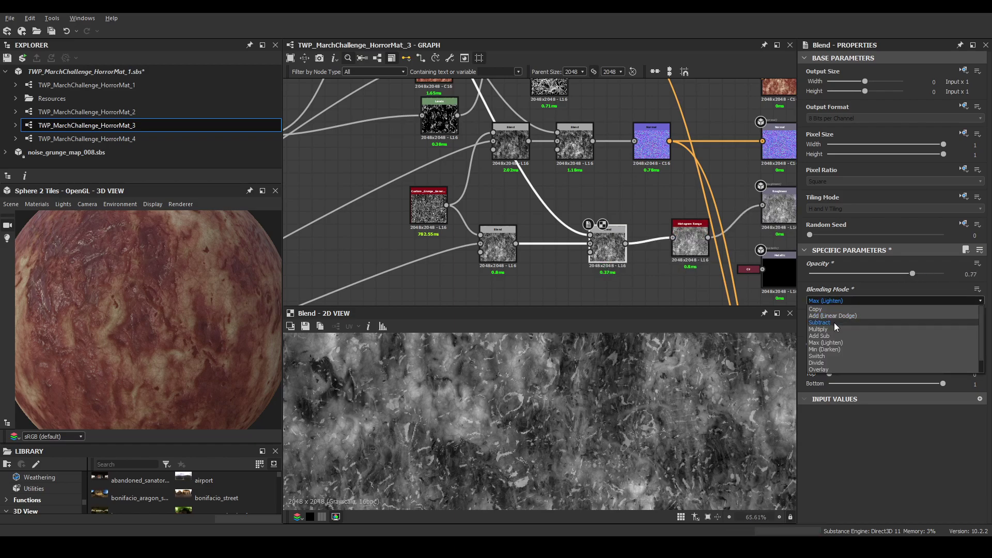
left_click(609, 288)
mouse_move(118, 278)
left_mouse_down()
mouse_move(153, 285)
mouse_move(110, 281)
left_mouse_up()
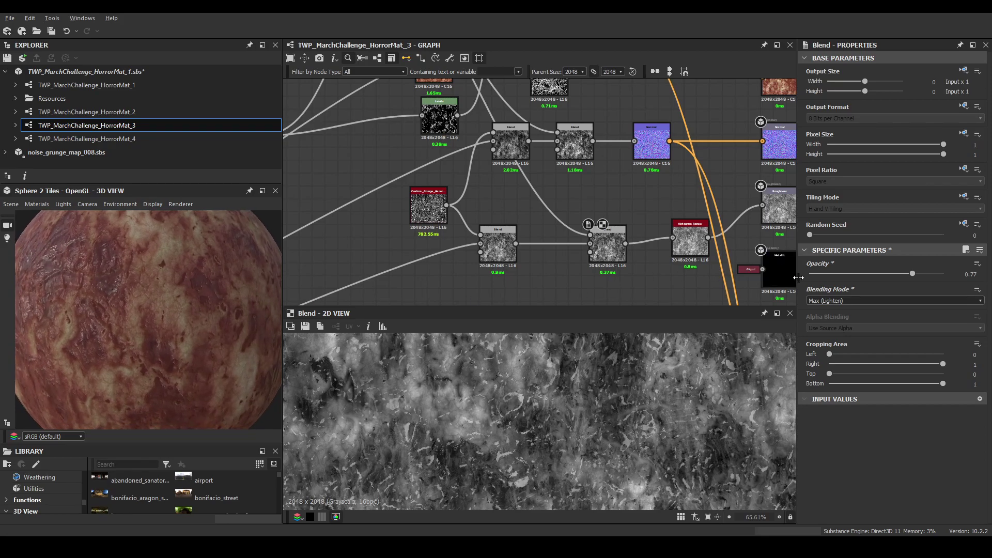
Set the new Blend to Subtract with an opacity of 0.51 and check the veins on the 3D sphere
left_click(840, 302)
left_click(832, 322)
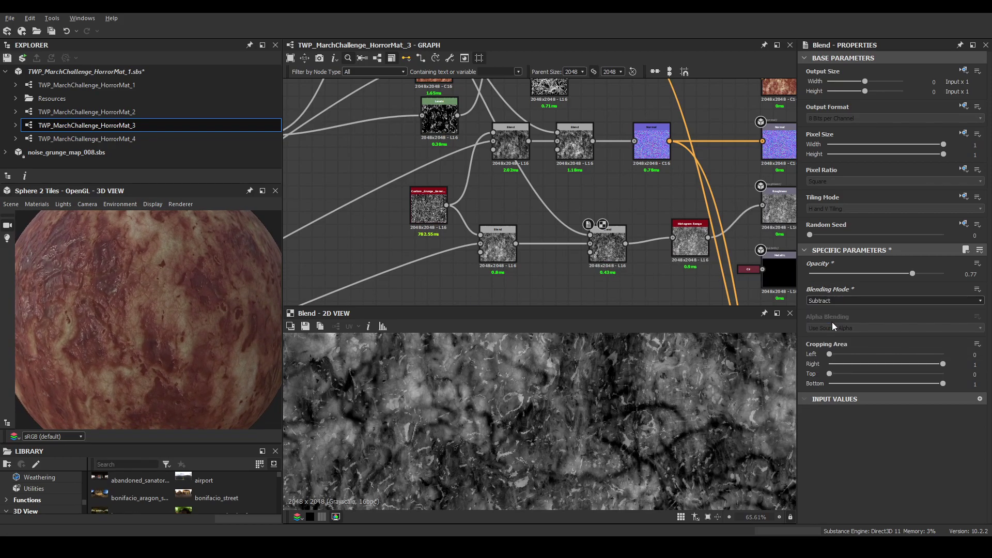
left_click(851, 273)
left_click_drag(851, 275, 879, 275)
left_click_drag(132, 252, 150, 274)
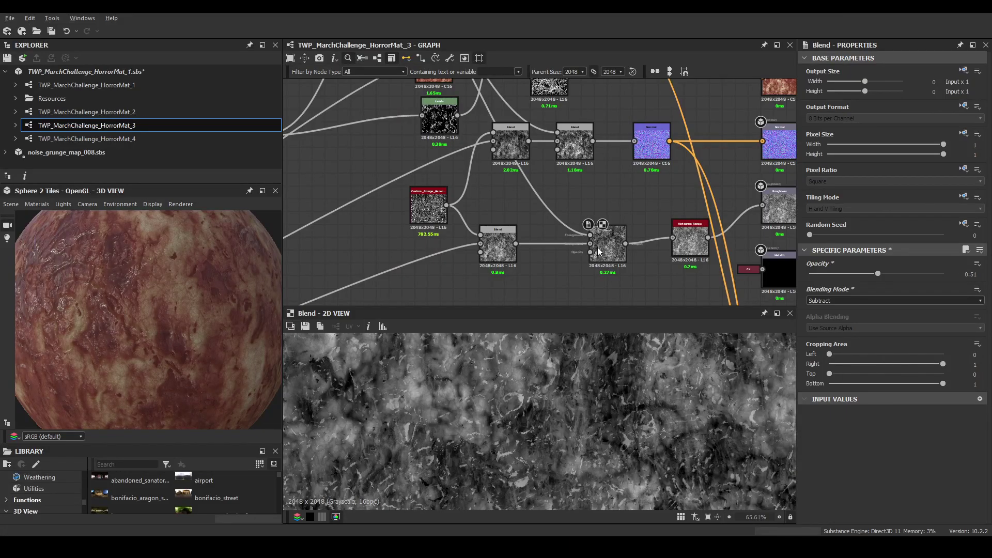
Inspect the roughness branch's Histogram Range and the Scratches Generator that starts the vein branch
left_click(682, 240)
scroll(609, 194, "down", 3)
scroll(556, 170, "up", 6)
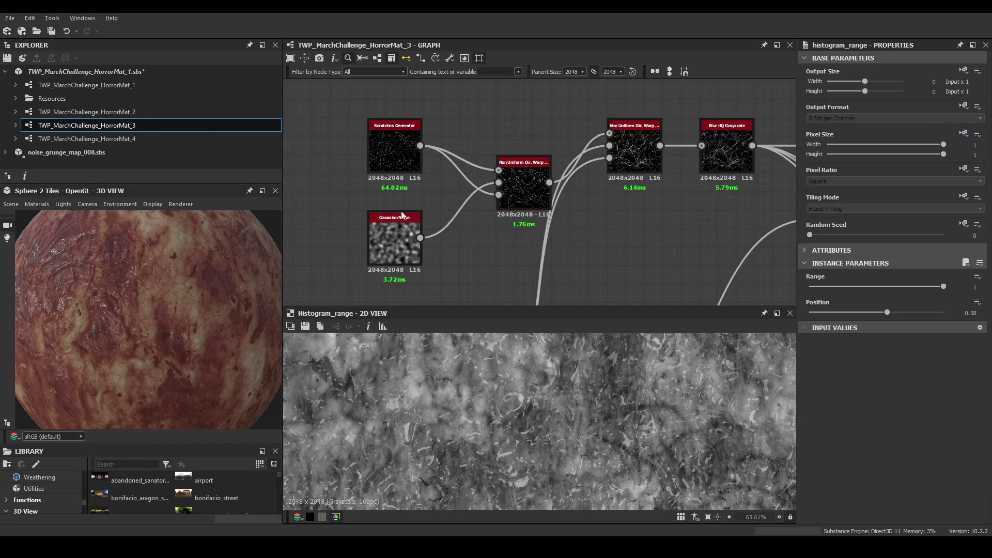
left_click(393, 143)
scroll(573, 418, "down", 5)
scroll(573, 417, "up", 4)
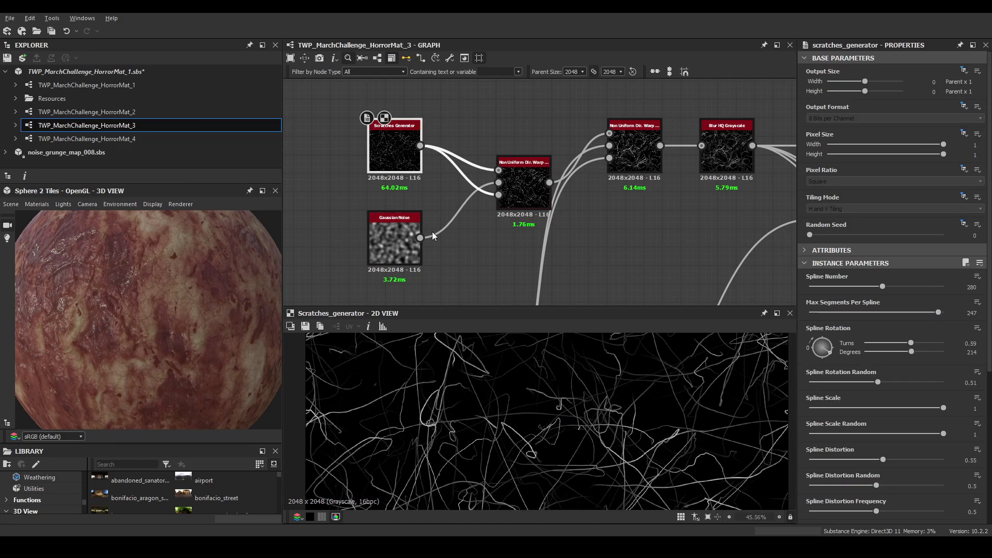
Move the Gaussian Noise node closer to the Scratches Generator and compare the scratches with the first Non Uniform Directional Warp
left_click_drag(393, 255, 393, 237)
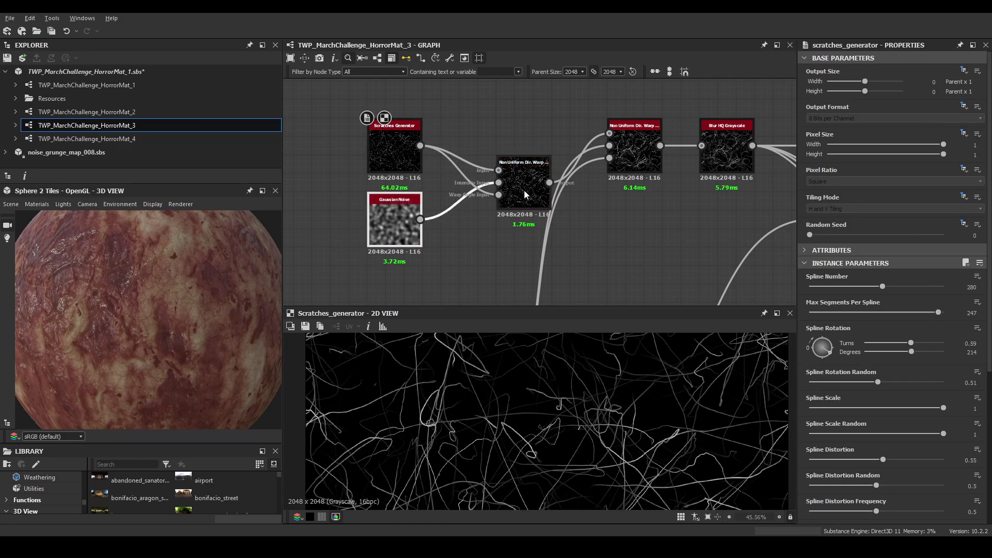
left_click(524, 187)
scroll(595, 393, "up", 4)
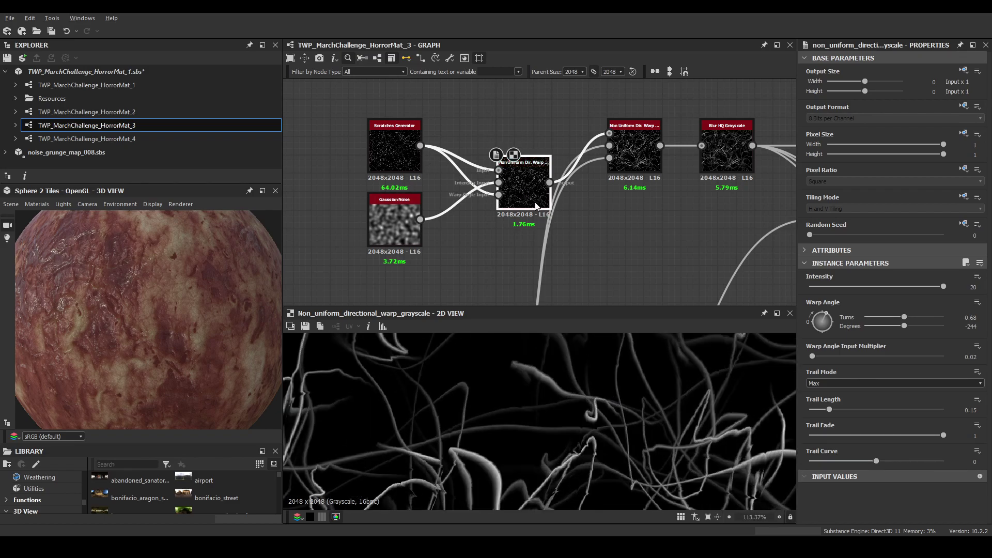
left_click(394, 150)
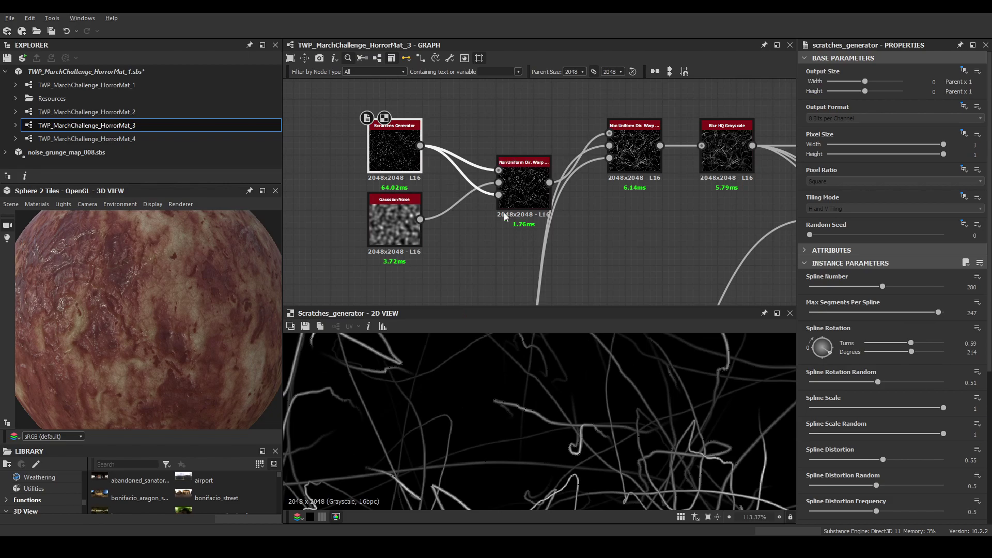
scroll(582, 230, "up", 3)
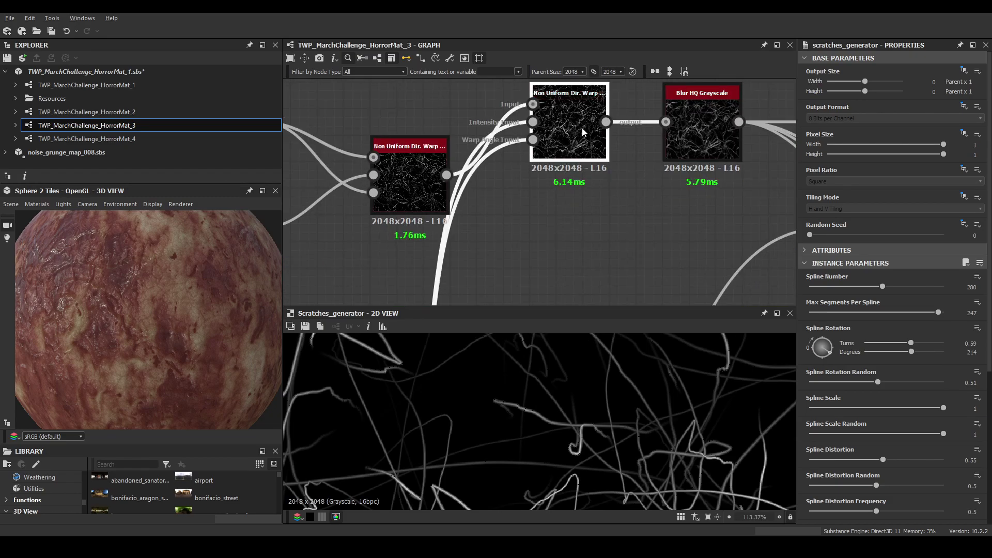
Nudge the second Non Uniform Directional Warp node down and view its output and the Blur HQ Grayscale output
left_click(584, 132)
left_click_drag(583, 132, 584, 140)
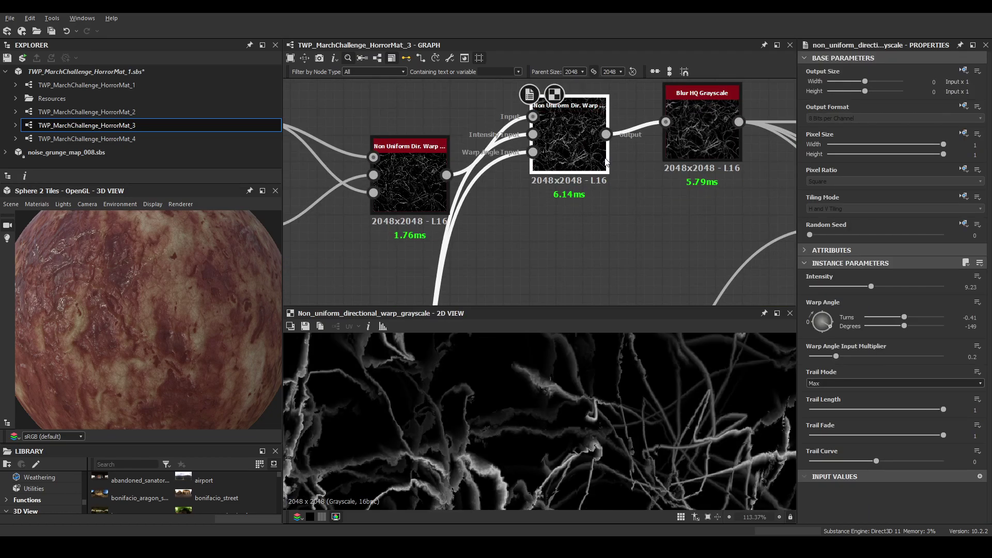
left_click(695, 131)
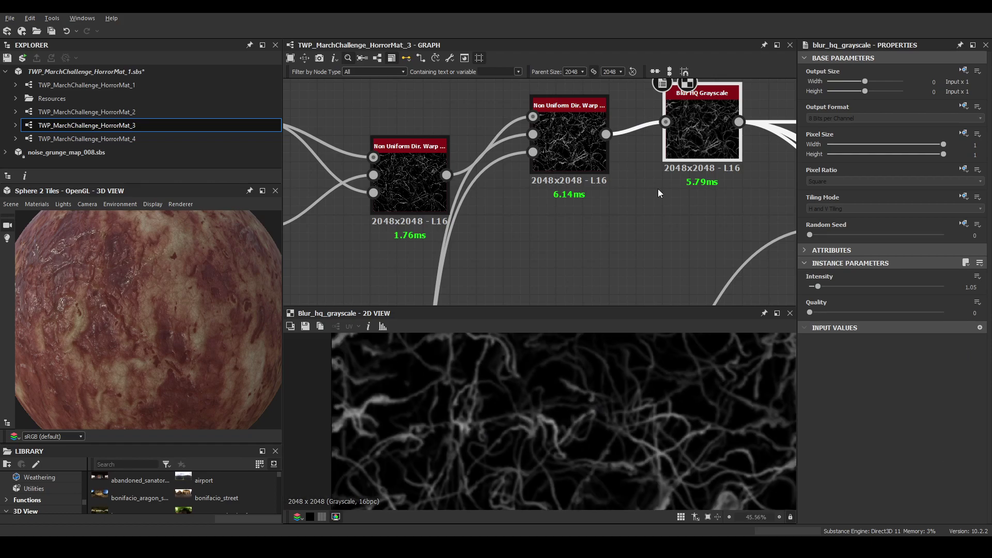
Trace the Blur HQ Grayscale links into the color, normal and roughness branches, and examine the red Gradient Map on the sphere
scroll(659, 193, "down", 4)
middle_click_drag(557, 209, 472, 152)
scroll(457, 150, "down", 2)
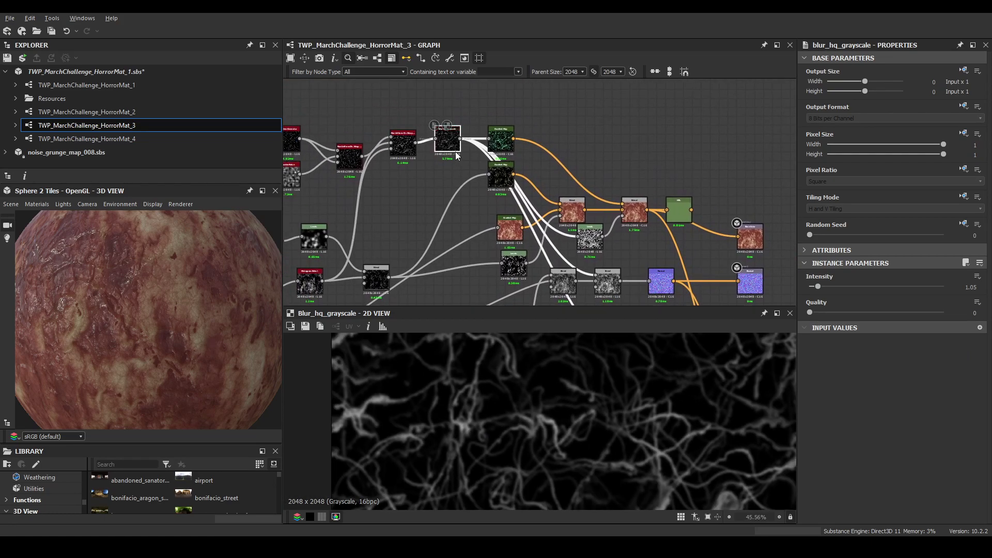
middle_click_drag(615, 303, 550, 235)
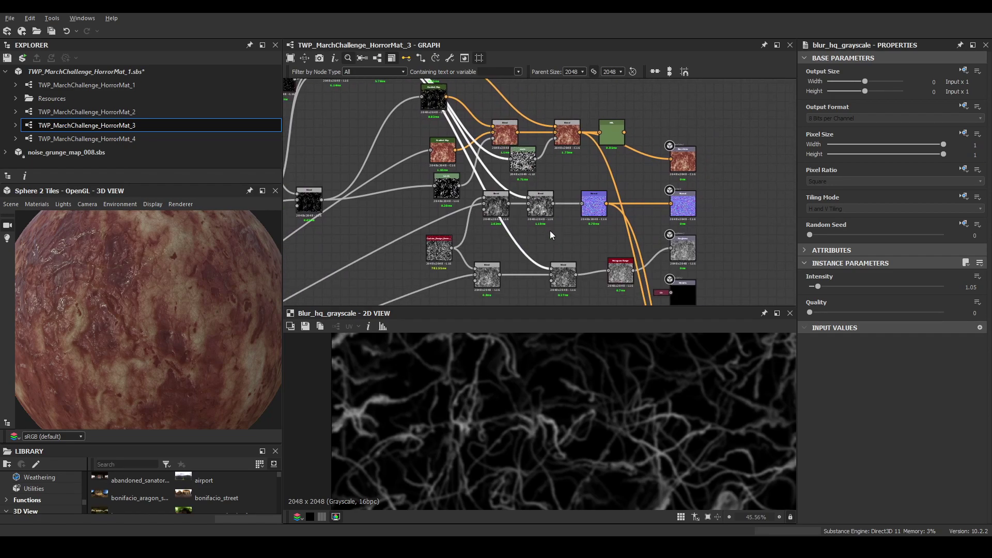
middle_click_drag(558, 110, 566, 166)
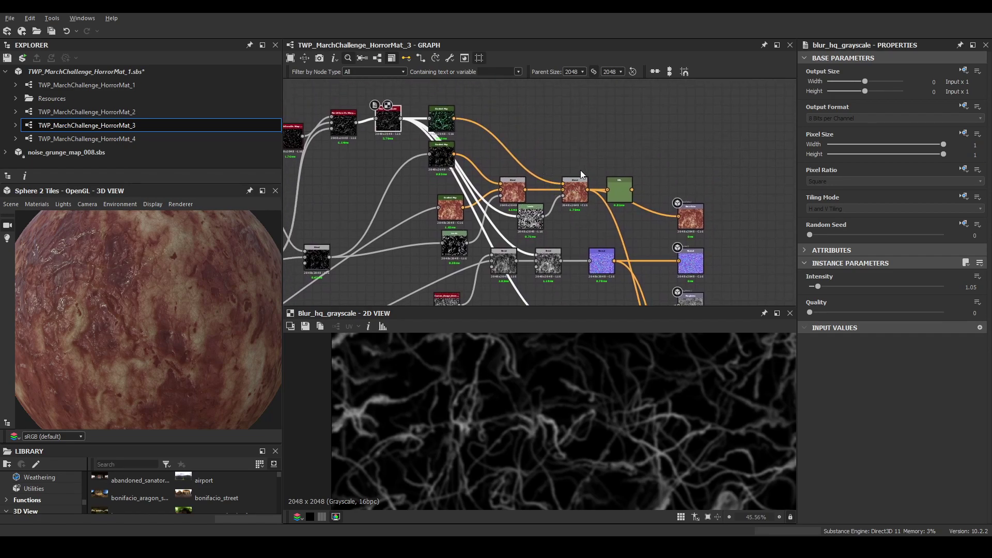
scroll(532, 197, "up", 5)
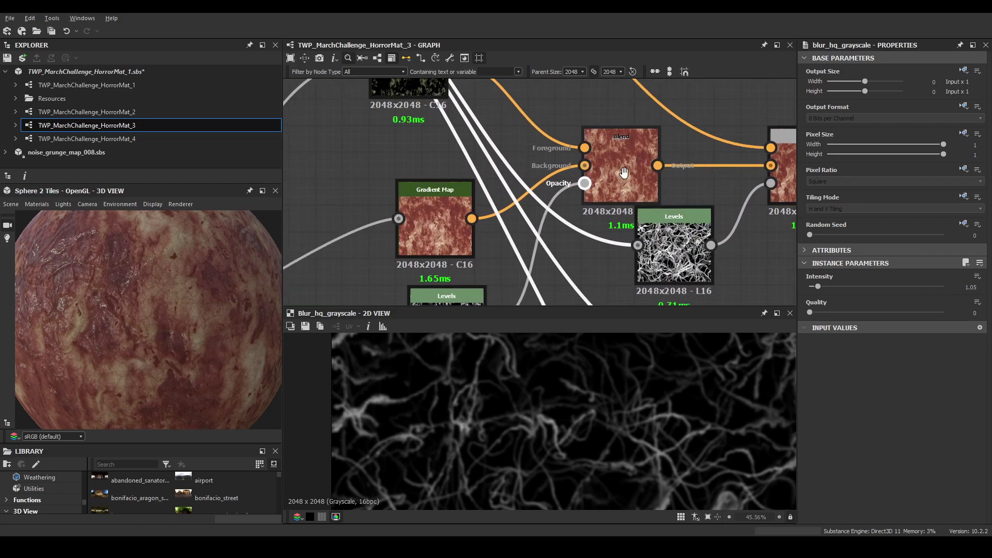
left_click(480, 215)
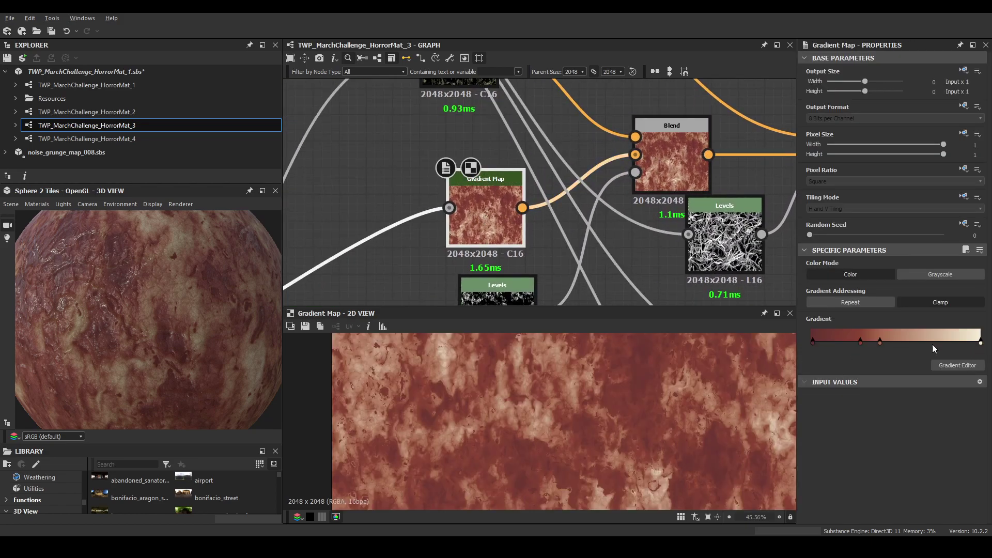
left_click_drag(125, 317, 186, 320)
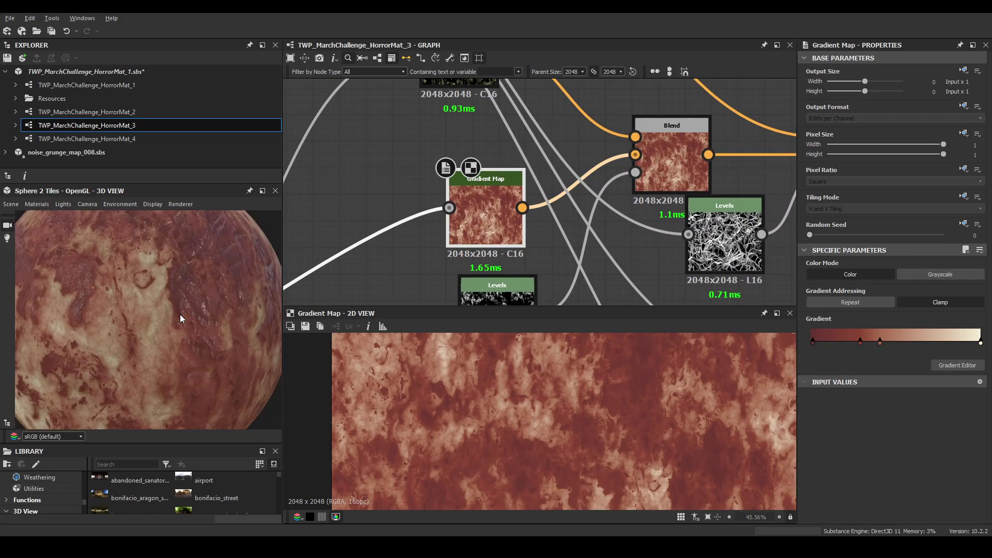
Transfer all outgoing links from the lower grunge branch's end node to the upper branch's Auto Levels and check the sphere
scroll(679, 176, "down", 6)
left_click_drag(679, 175, 556, 201)
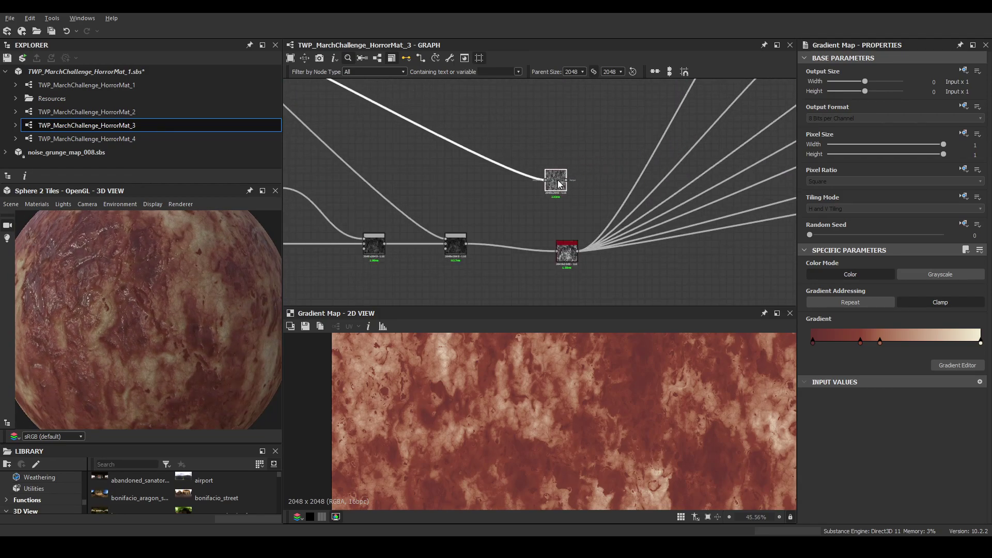
left_click_drag(578, 251, 554, 182, "shift")
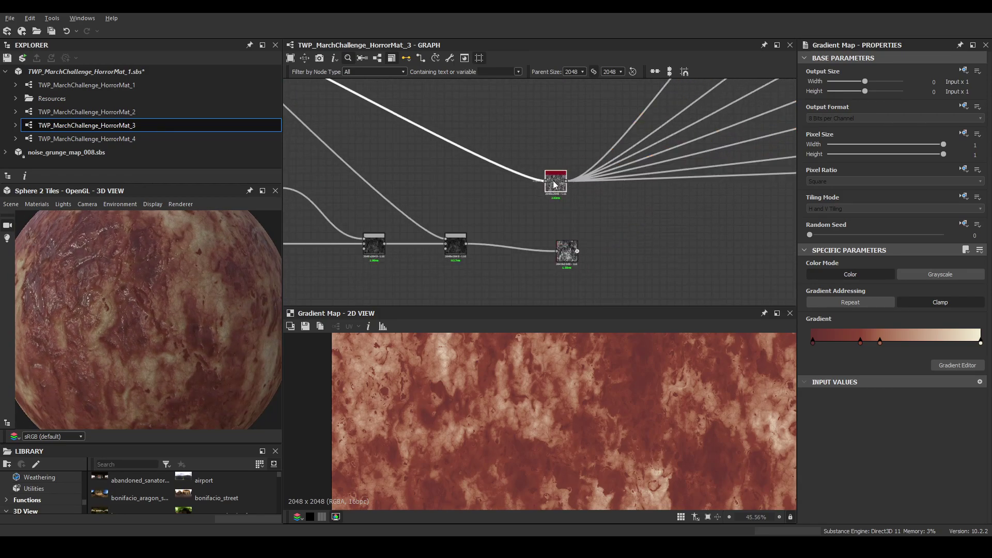
left_click(547, 183)
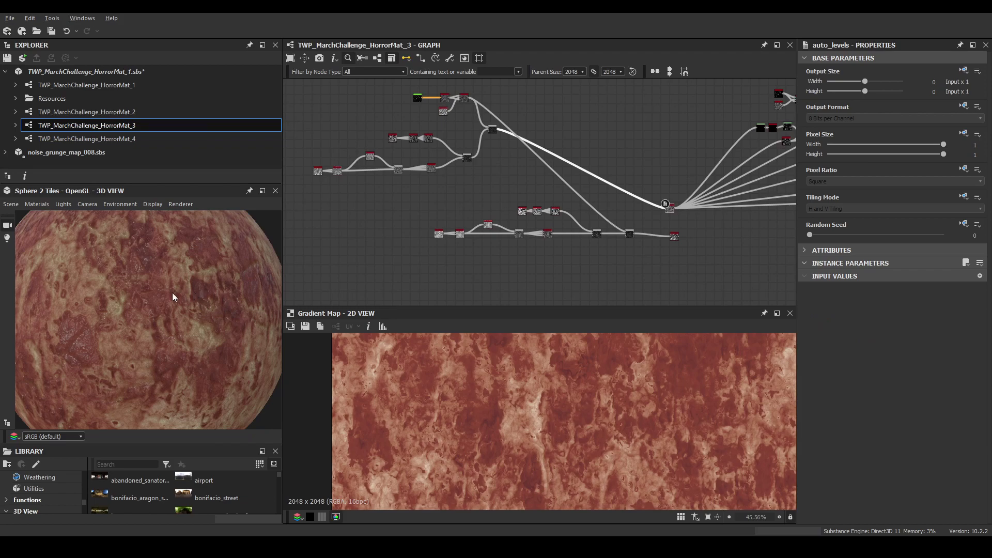
left_click_drag(172, 293, 227, 269)
Shift the third color key of the red Gradient Map slightly toward the light end of the gradient
middle_click_drag(657, 170, 561, 201)
scroll(562, 201, "up", 6)
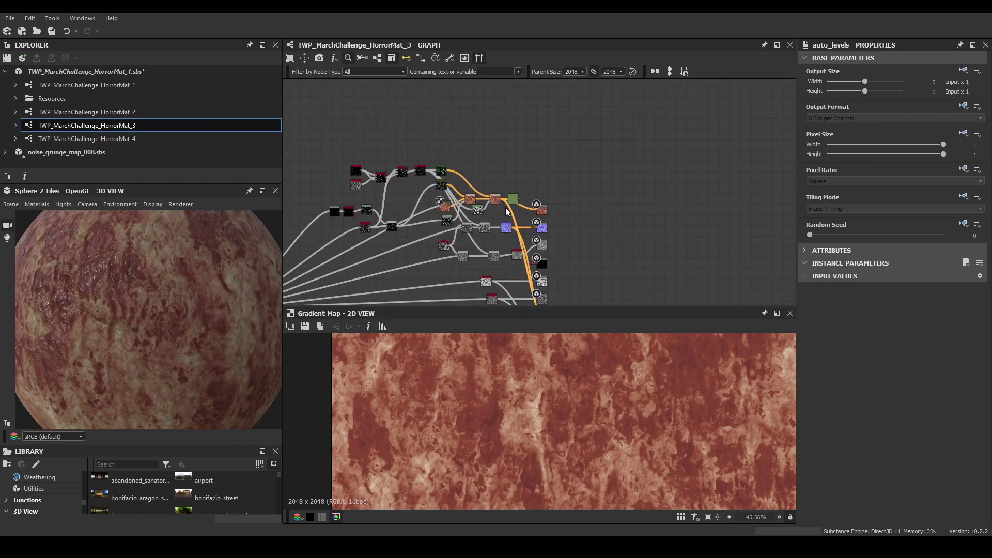
middle_click_drag(408, 198, 535, 198)
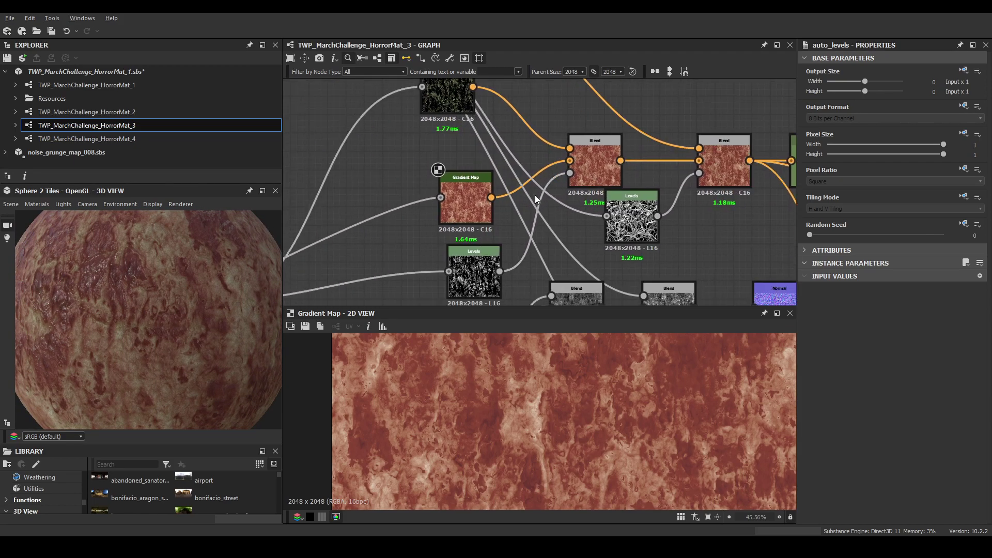
left_click(462, 201)
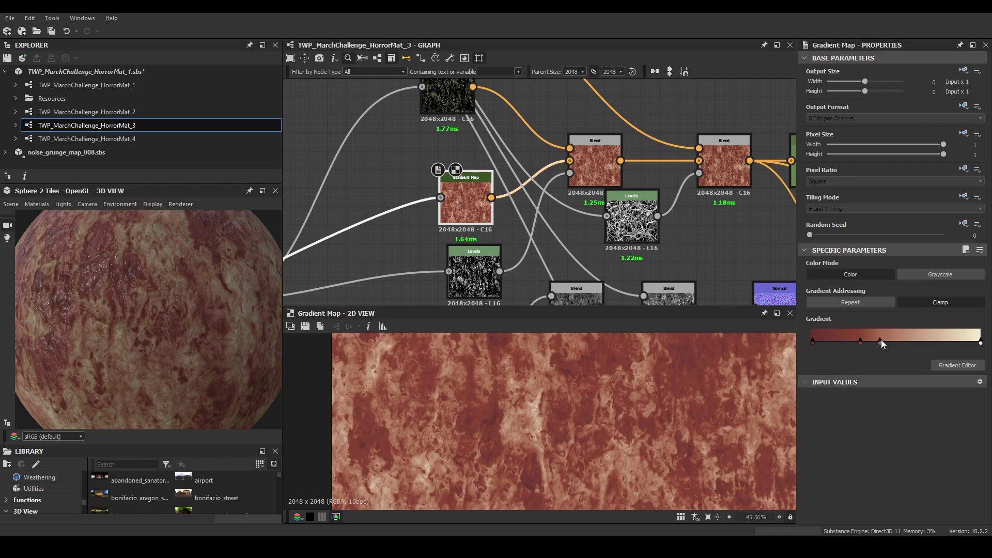
left_click_drag(880, 341, 886, 342)
Try deleting the red Gradient Map's second color key, check the sphere, and undo the deletion
left_click(861, 343)
key("Delete")
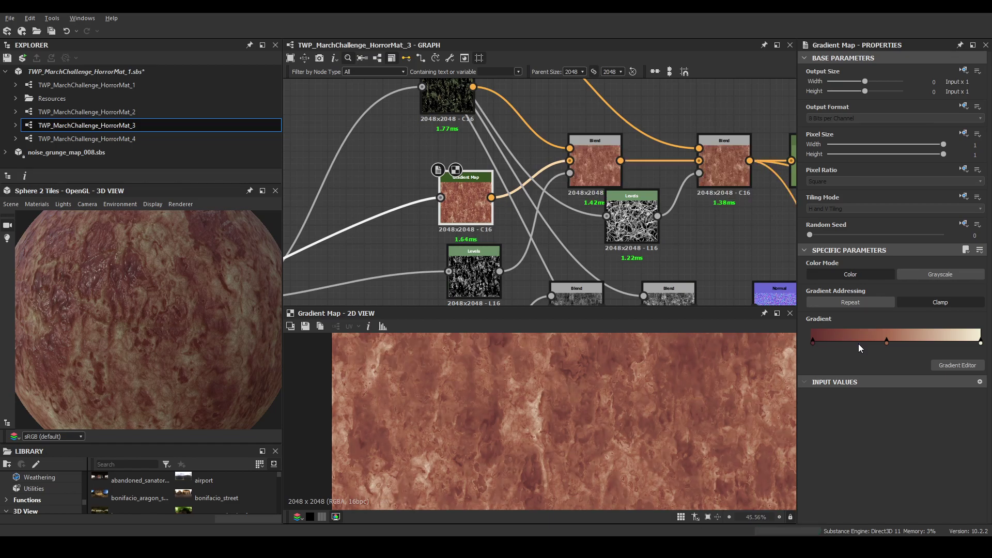
left_click_drag(260, 344, 210, 331)
key("ctrl+z")
Inspect the green Gradient Map and the settings of the Blend that combines it with the red one
middle_click_drag(675, 168, 605, 198)
left_click(529, 201)
middle_click_drag(517, 206, 695, 211)
left_click(572, 119)
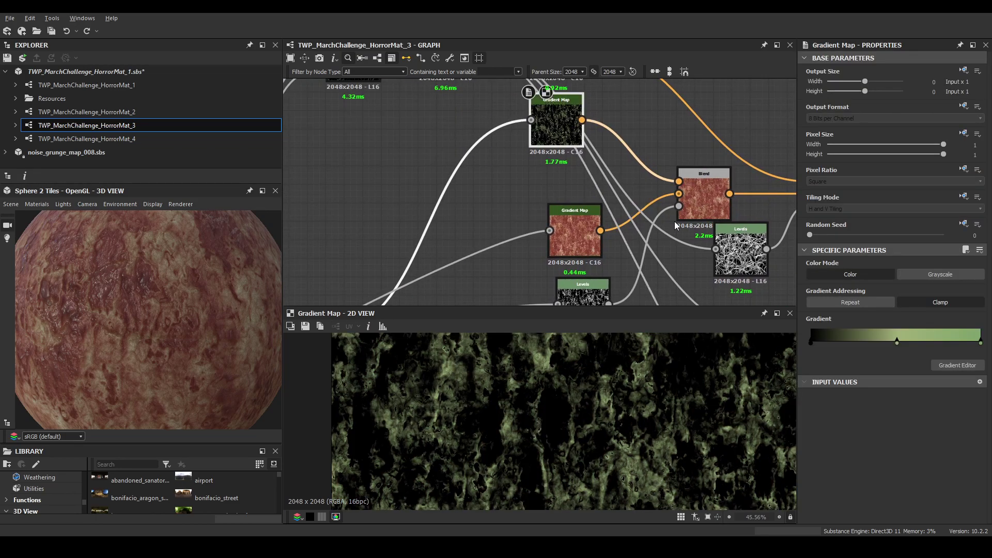
left_click(707, 198)
scroll(707, 197, "down", 3)
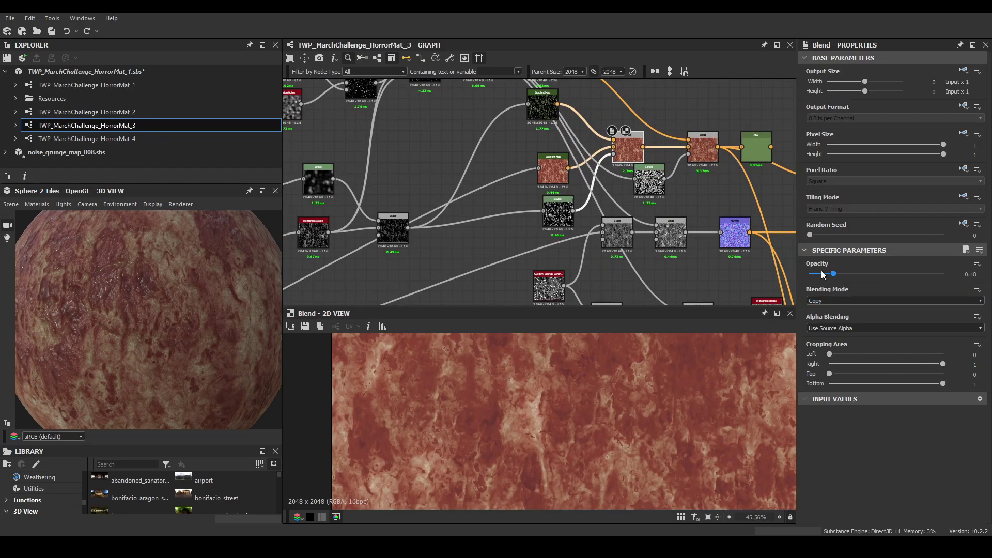
Try an opacity of 0.65 on the Soft Light Blend before the HSL node, check the sphere, and set the opacity to 0.22
scroll(745, 150, "up", 3)
left_click(628, 176)
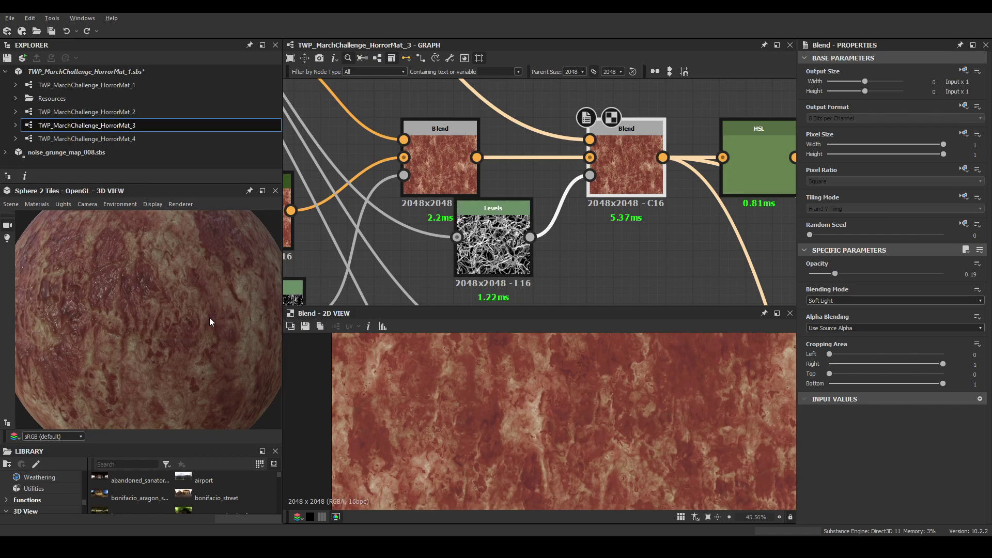
scroll(162, 298, "up", 5)
mouse_move(152, 294)
left_mouse_down()
mouse_move(162, 293)
mouse_move(143, 303)
left_mouse_up()
scroll(160, 292, "up", 2)
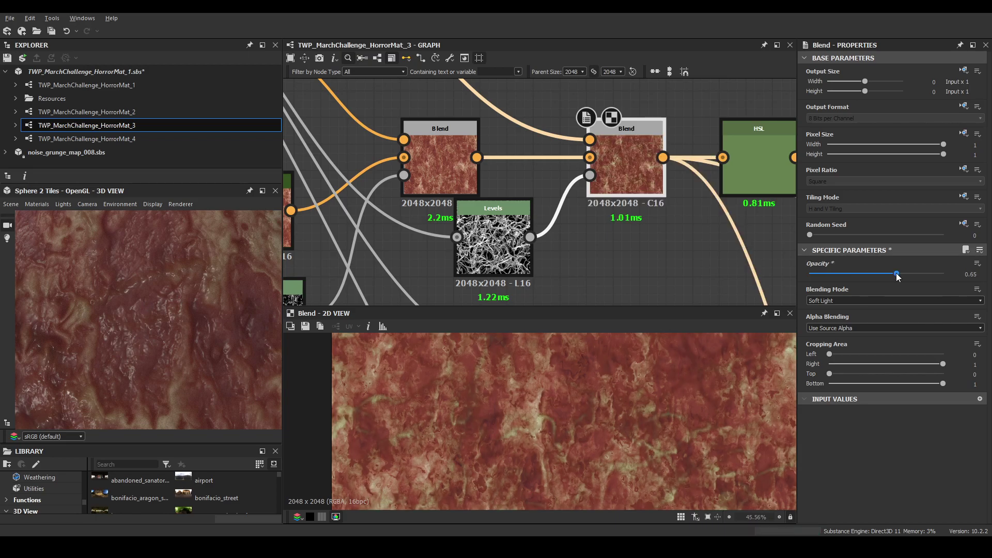
left_click_drag(138, 317, 197, 313)
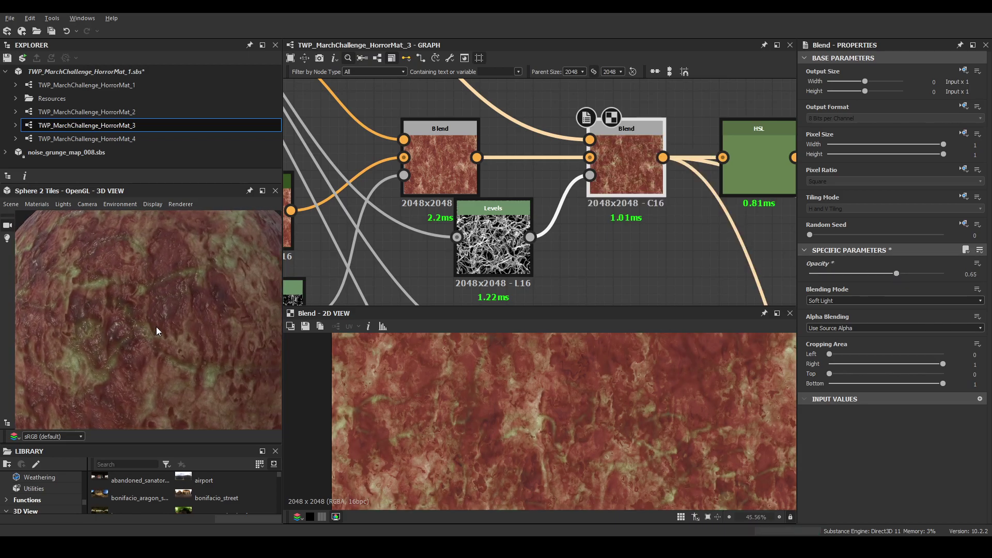
scroll(187, 316, "up", 5)
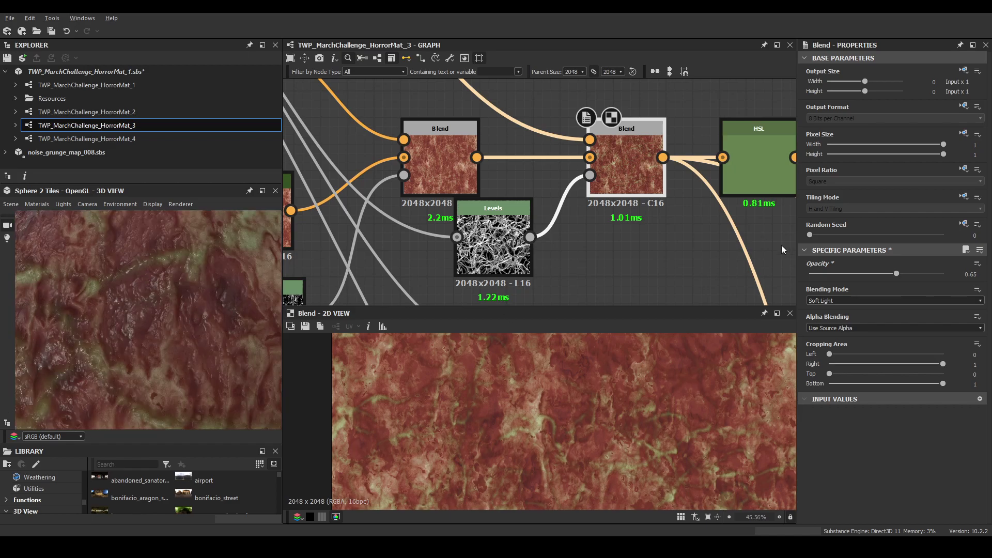
left_click(841, 274)
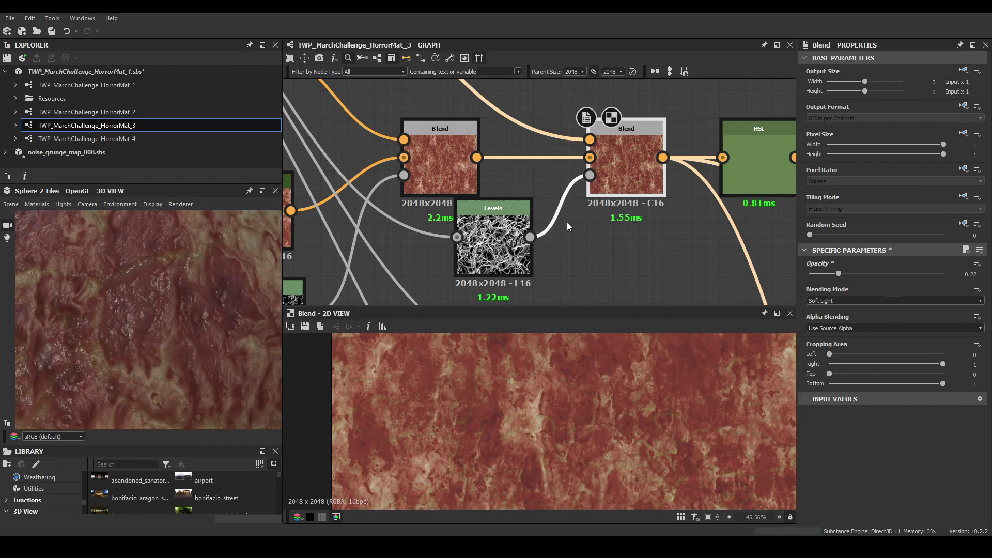
Preview the Ambient Occlusion (HBAO) node that feeds the Ambient Occlusion output and save the package
scroll(557, 222, "down", 5)
middle_click_drag(521, 144, 692, 192)
scroll(692, 191, "up", 3)
scroll(658, 187, "down", 3)
middle_click_drag(566, 199, 566, 233)
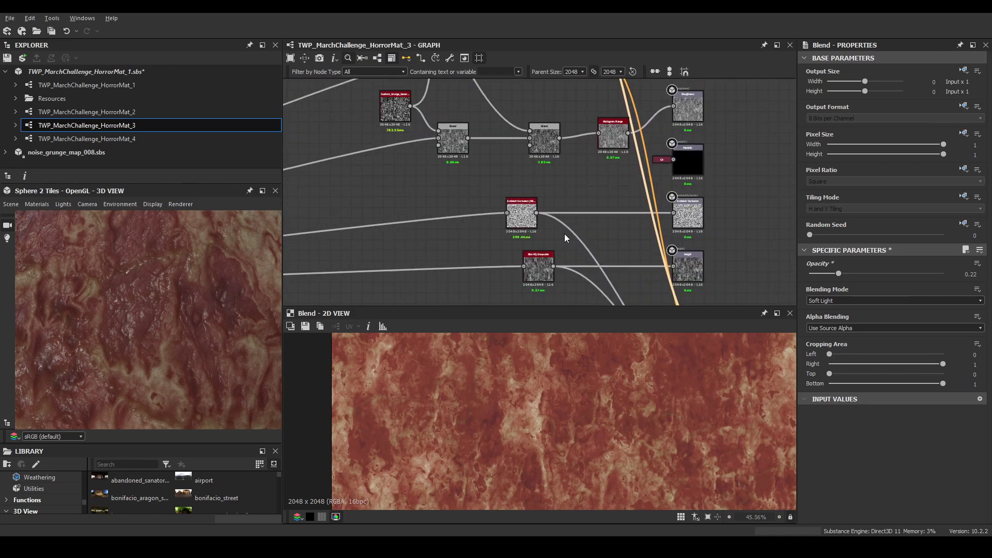
scroll(501, 215, "up", 3)
left_click_drag(541, 217, 526, 217)
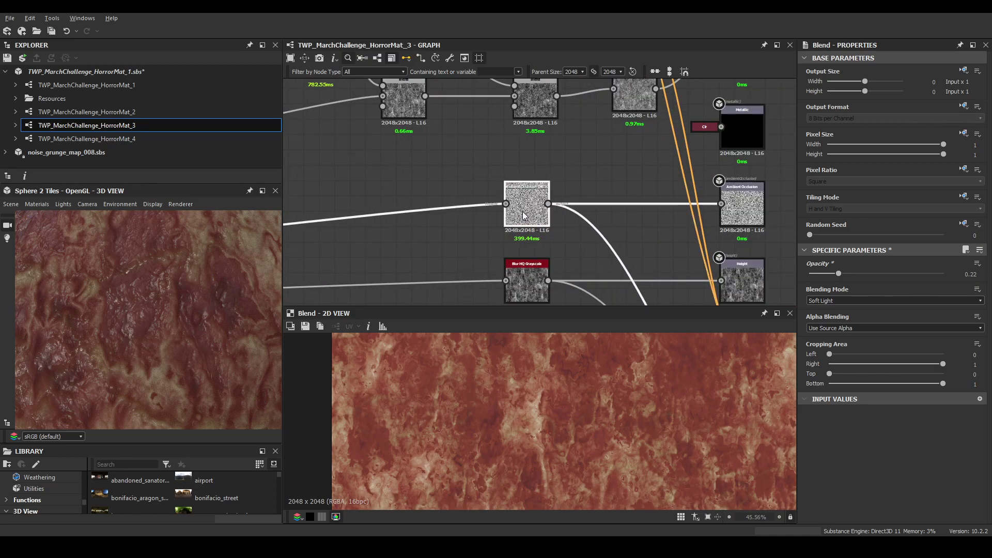
double_click(524, 216)
key("ctrl+s")
Examine the Default material's shader type and its specular and subsurface scattering settings for the 3D preview sphere
left_click_drag(70, 228, 137, 270)
left_click(41, 202)
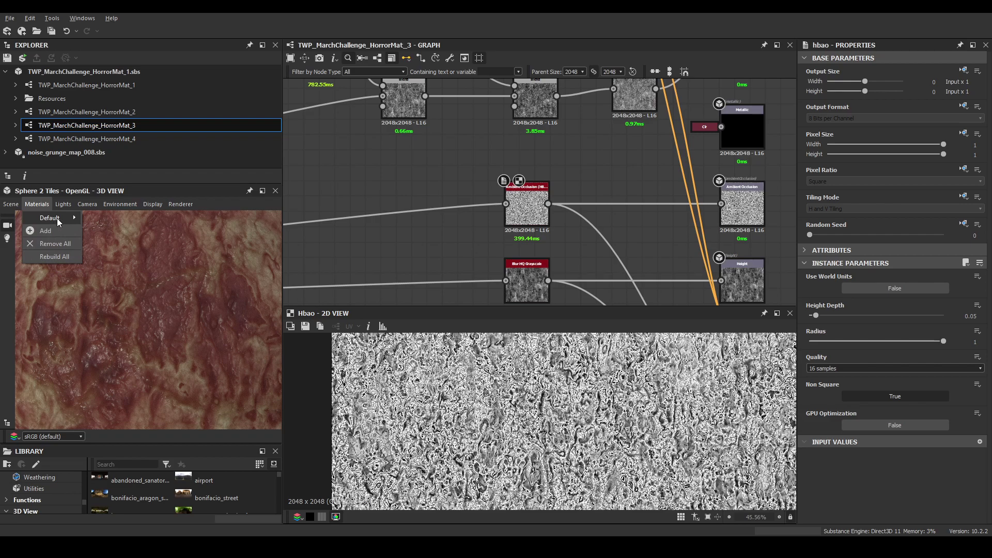
mouse_move(57, 218)
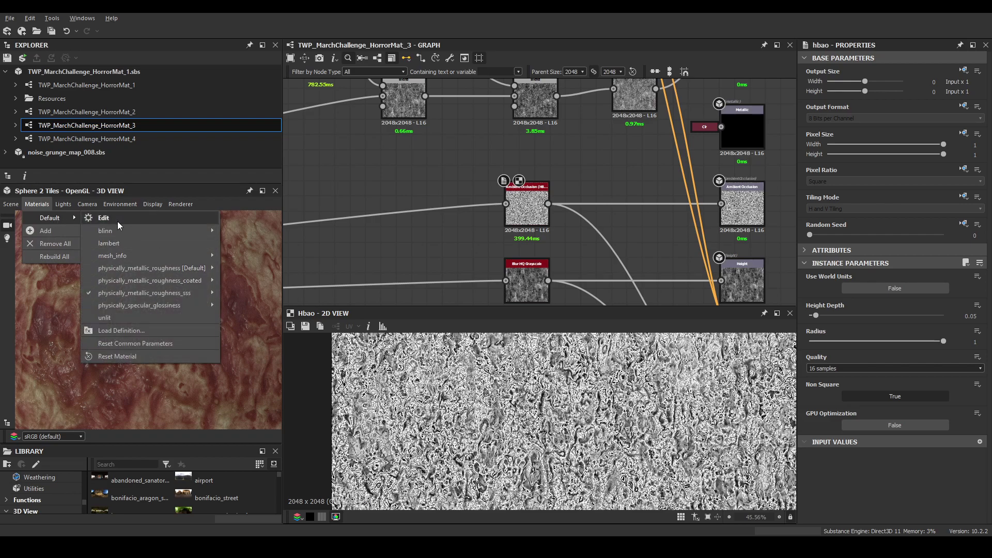
left_click(118, 222)
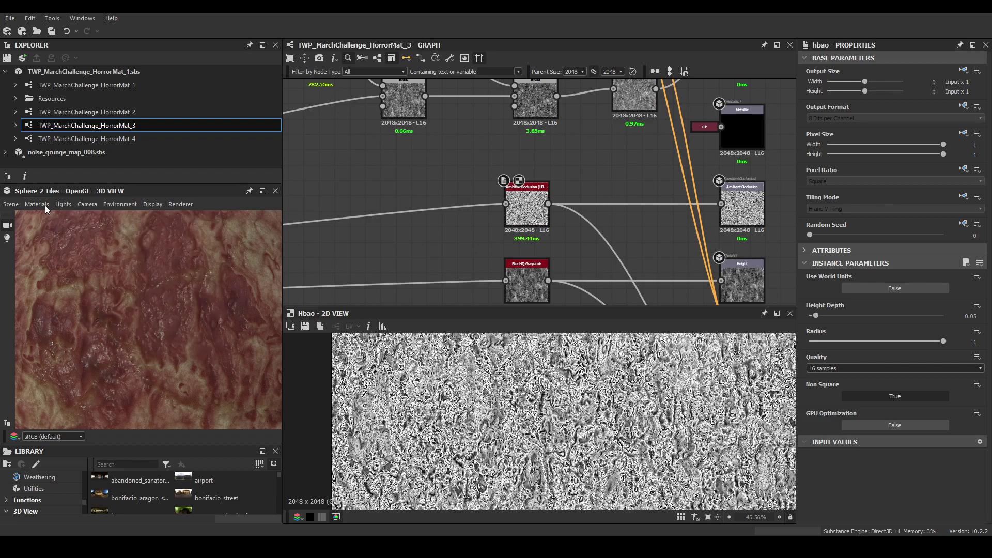
scroll(925, 387, "down", 10)
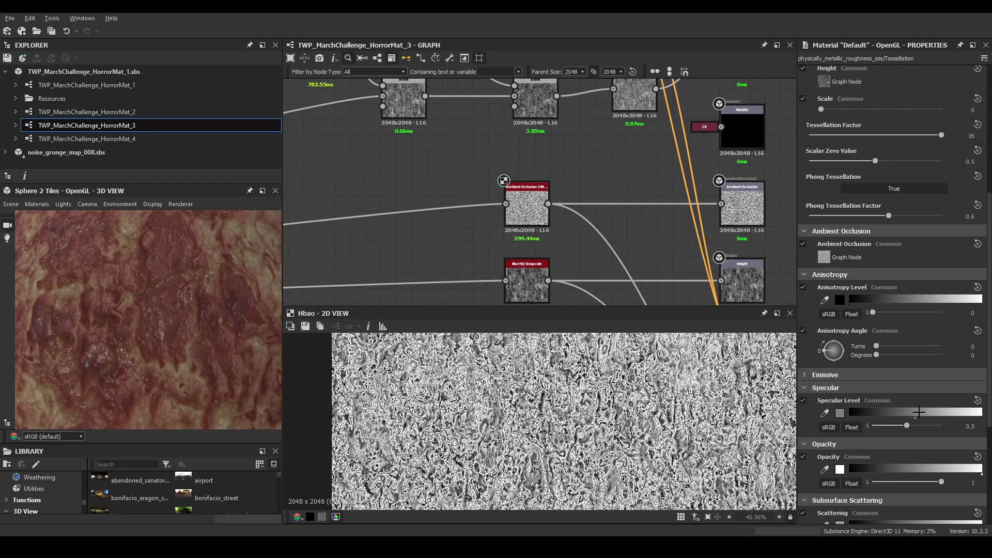
scroll(920, 414, "down", 8)
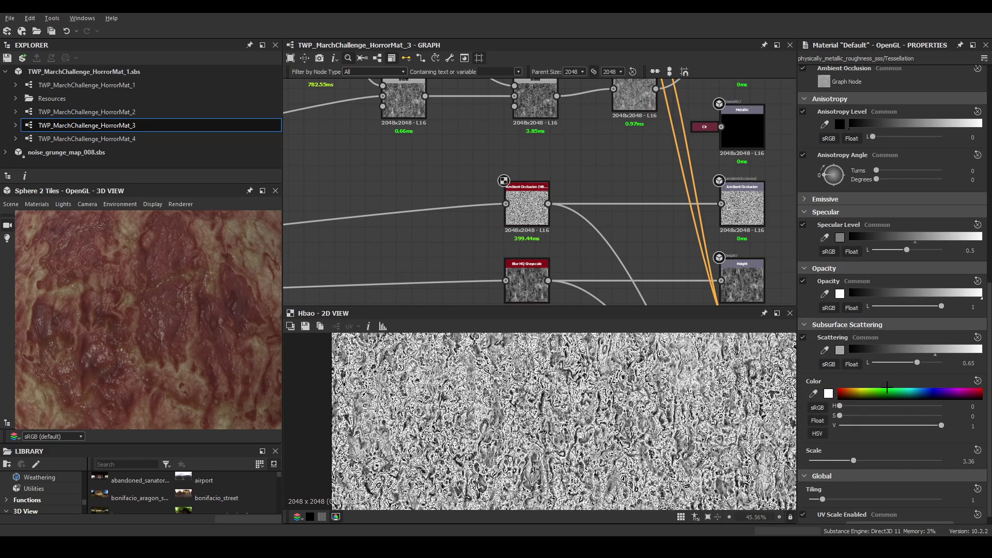
scroll(181, 311, "down", 5)
left_click(35, 204)
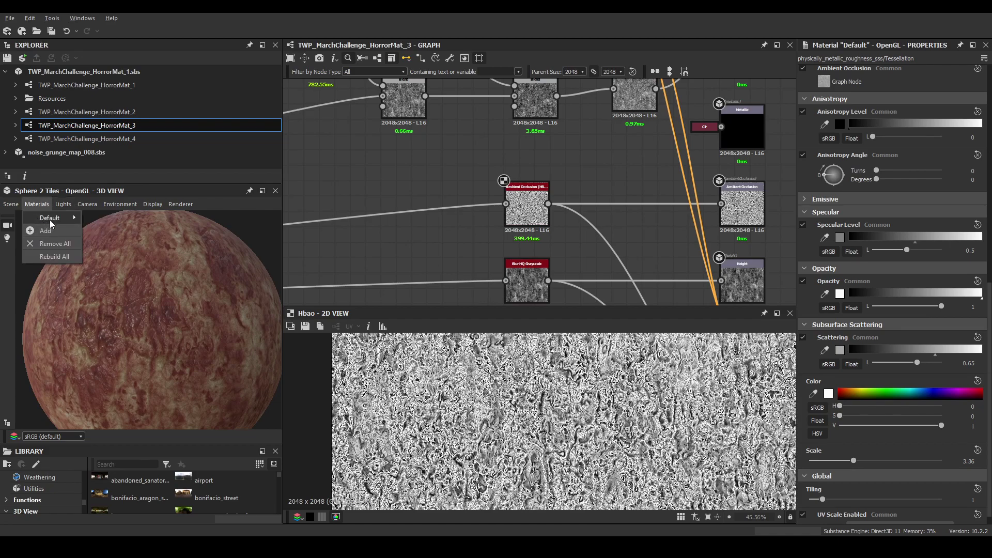
mouse_move(49, 220)
mouse_move(146, 295)
Switch to Marmoset Toolbag and review HorrorMat_3's diffusion, reflectivity and occlusion settings
left_click(398, 504)
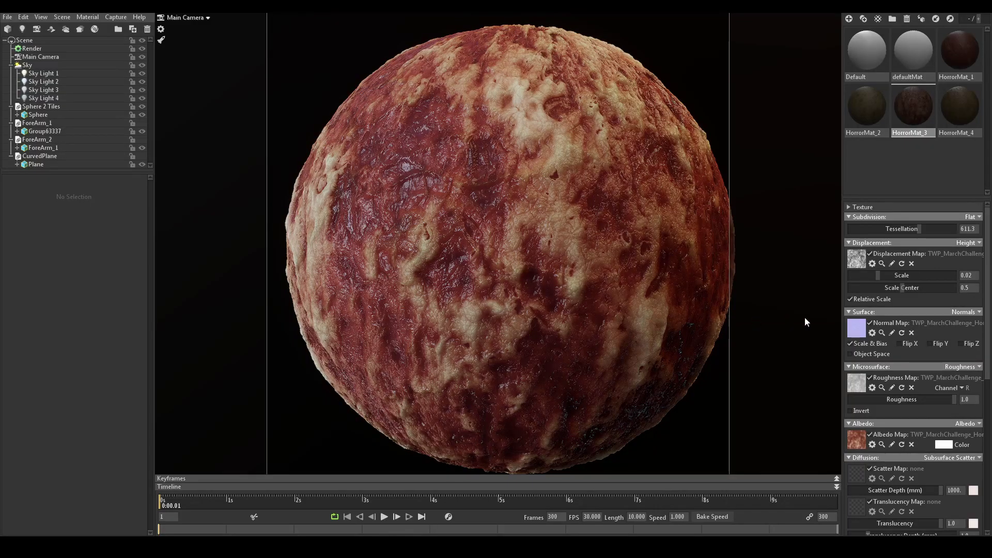
scroll(910, 387, "down", 10)
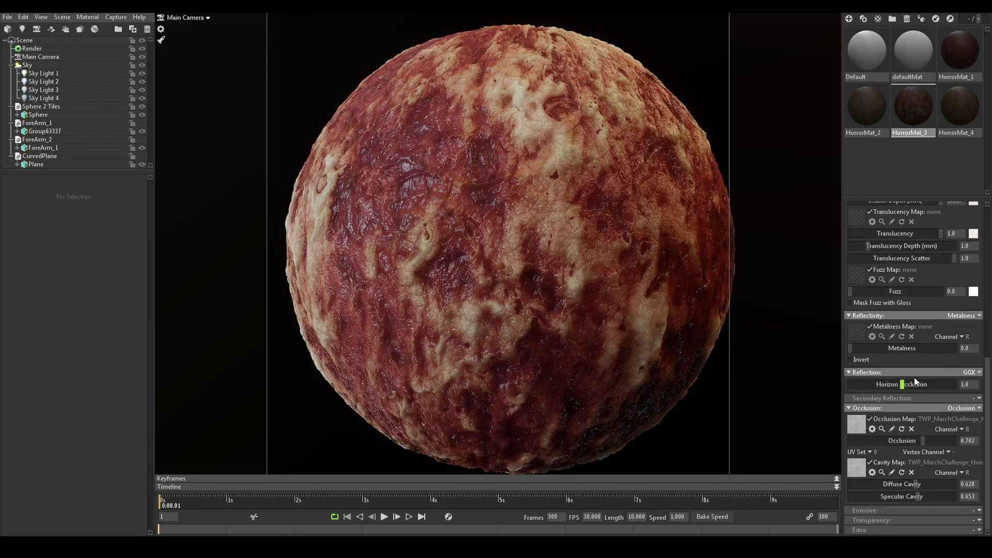
scroll(578, 290, "down", 2)
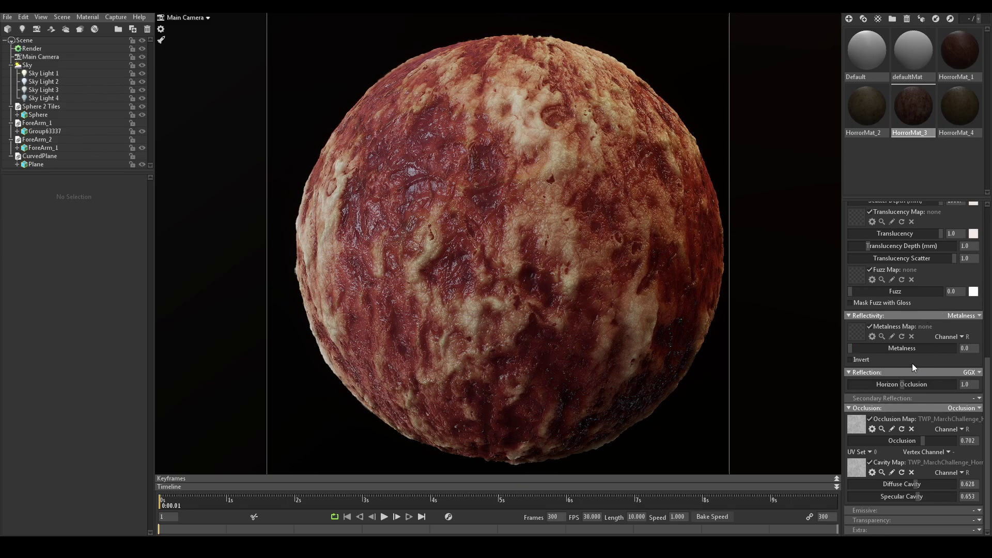
scroll(913, 364, "up", 2)
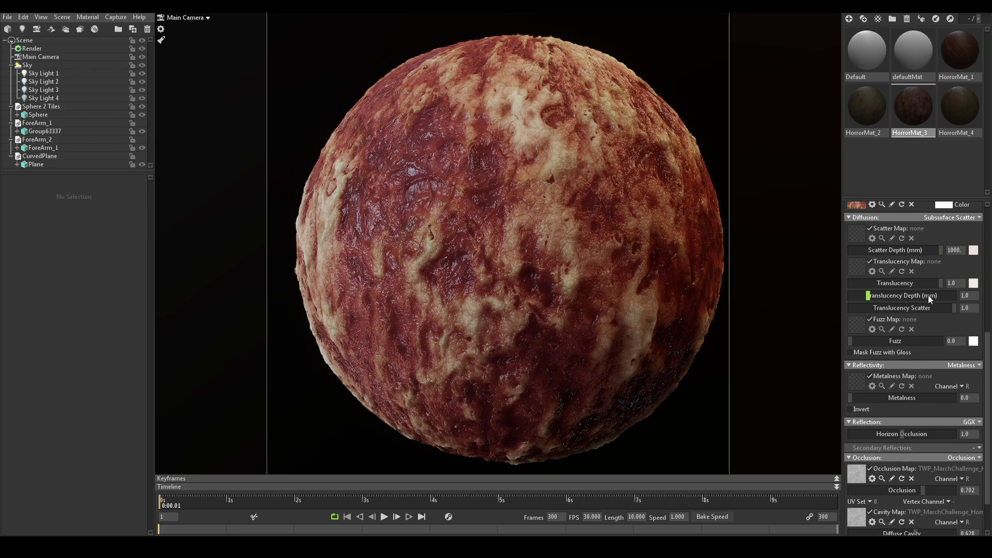
Check HorrorMat_3's diffusion model options, keep Subsurface Scatter, set Translucency Depth to about 65 mm and inspect the rendered sphere
left_click(979, 218)
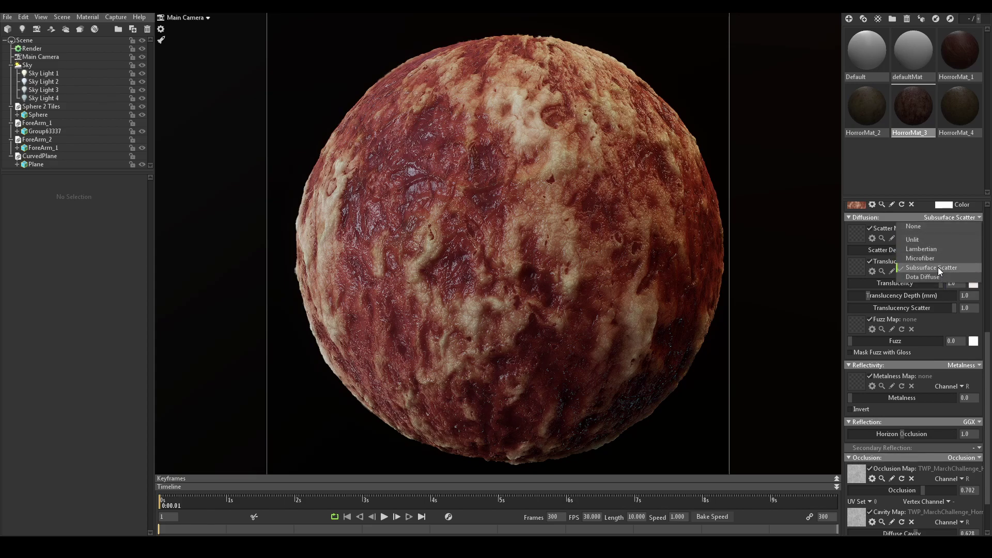
left_click(847, 243)
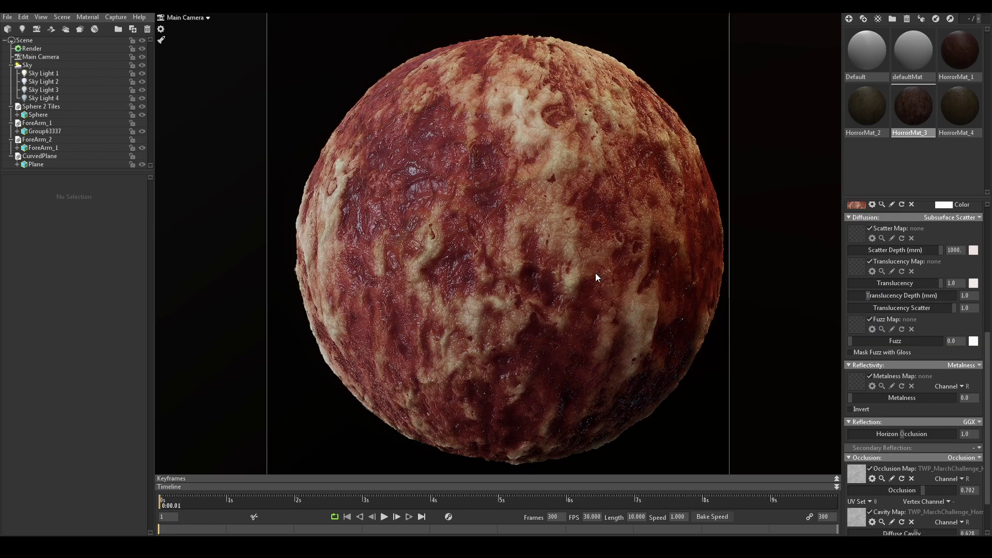
left_click(902, 296)
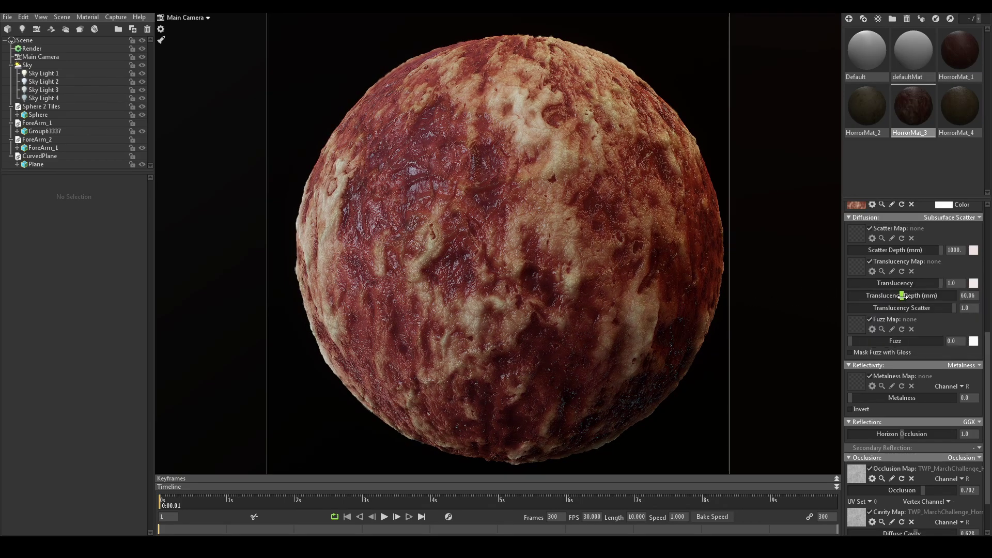
left_click_drag(520, 243, 439, 239)
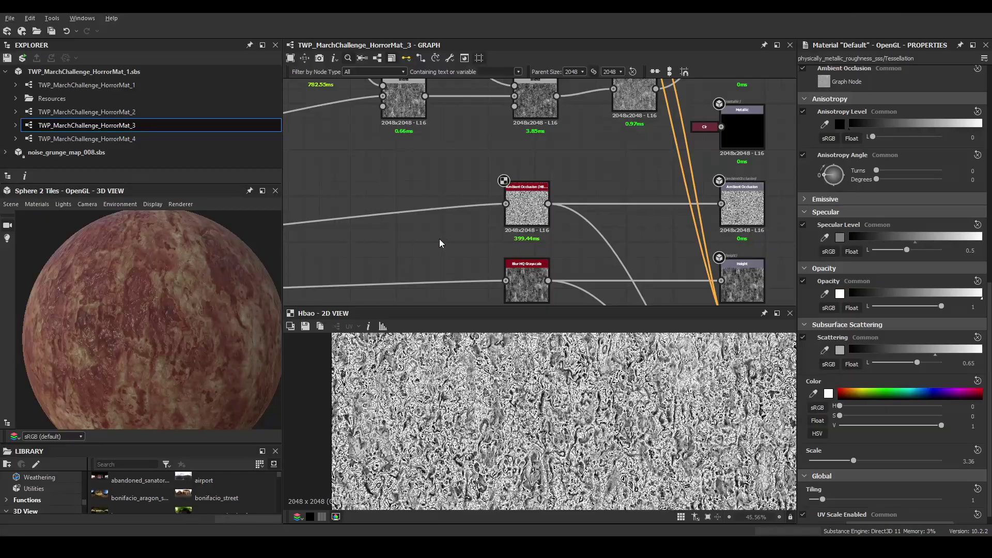
Switch to Substance 3D Designer, re-export the HorrorMat_3 graph's outputs, and check the updated sphere in Marmoset Toolbag
scroll(609, 153, "down", 3)
left_click(449, 58)
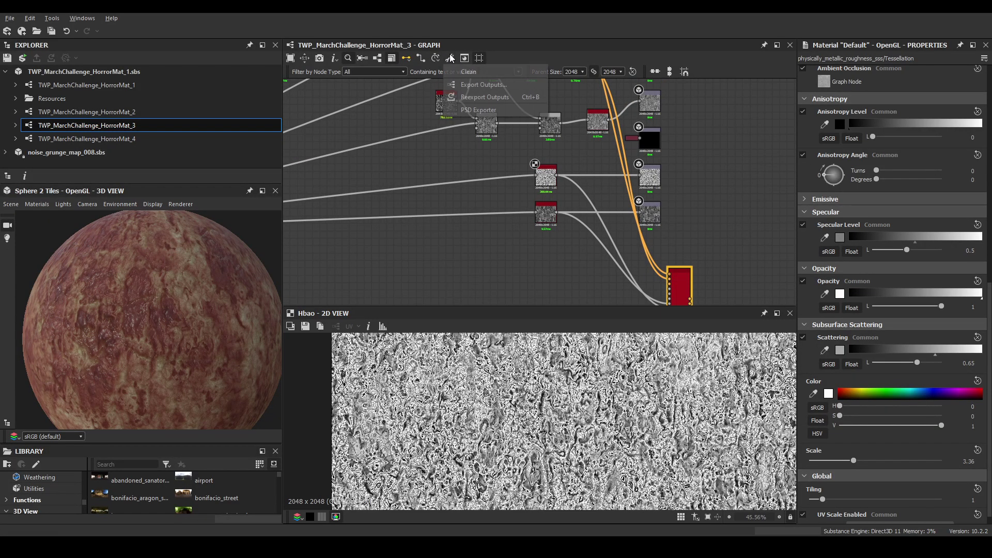
left_click(466, 98)
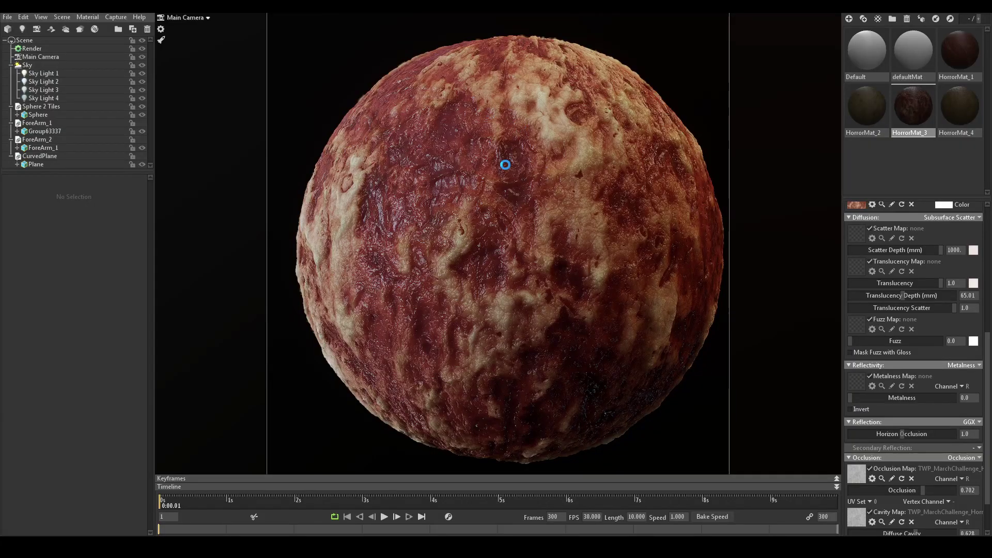
left_click_drag(505, 162, 420, 188)
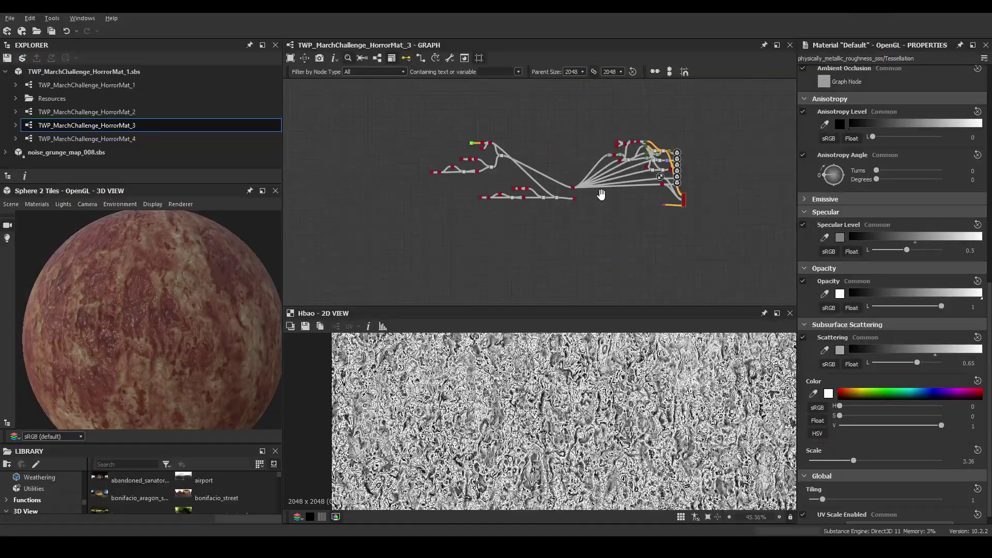
Return to the Designer graph and preview the Auto Levels node that ends the lower grunge branch
middle_click_drag(516, 192, 555, 211)
scroll(647, 195, "up", 2)
left_click_drag(637, 191, 638, 190)
left_click(667, 213)
scroll(517, 393, "down", 3)
middle_click_drag(347, 179, 486, 196)
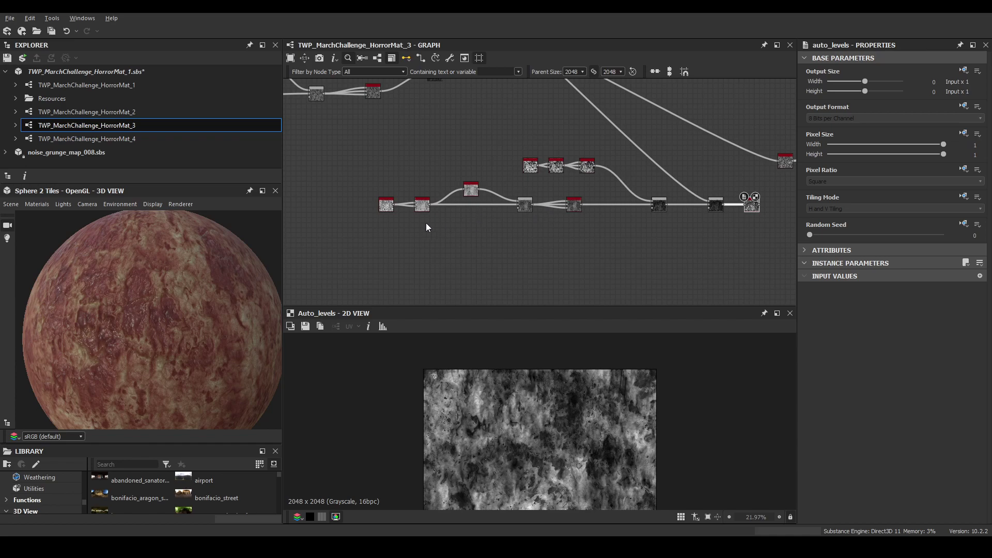
Preview the Custom Grunge Generator node at the start of the lower grunge branch
scroll(439, 212, "up", 8)
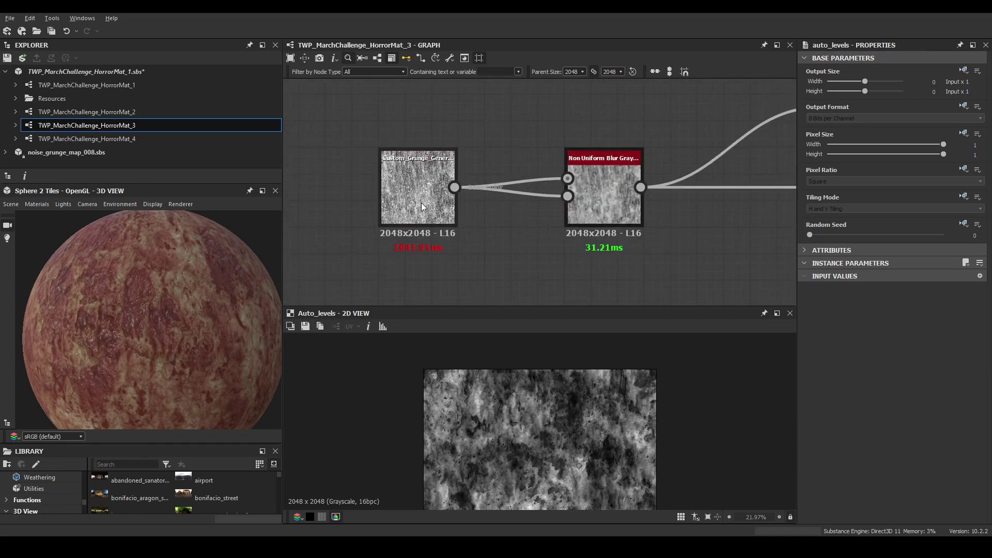
scroll(560, 221, "down", 5)
scroll(459, 212, "up", 6)
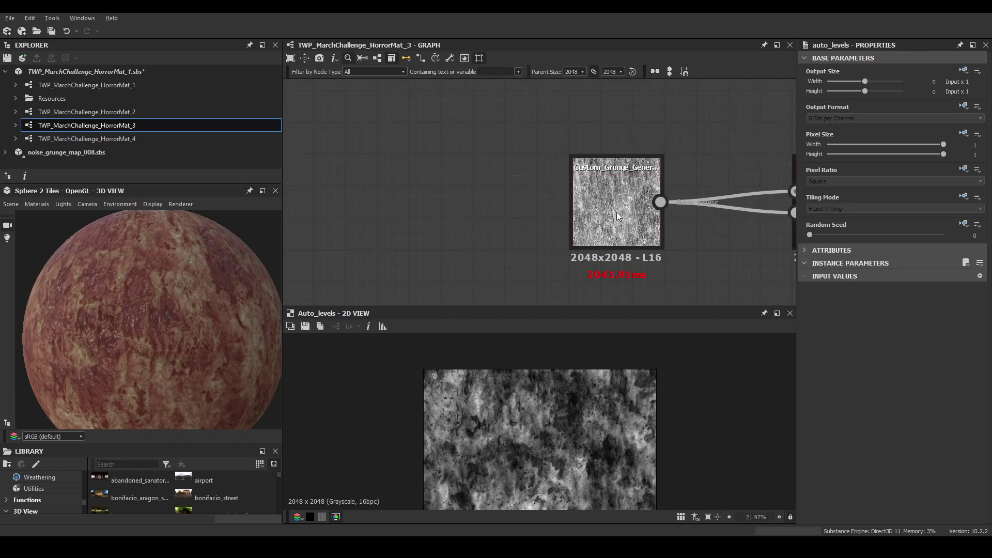
double_click(619, 217)
scroll(568, 223, "down", 3)
scroll(587, 220, "up", 3)
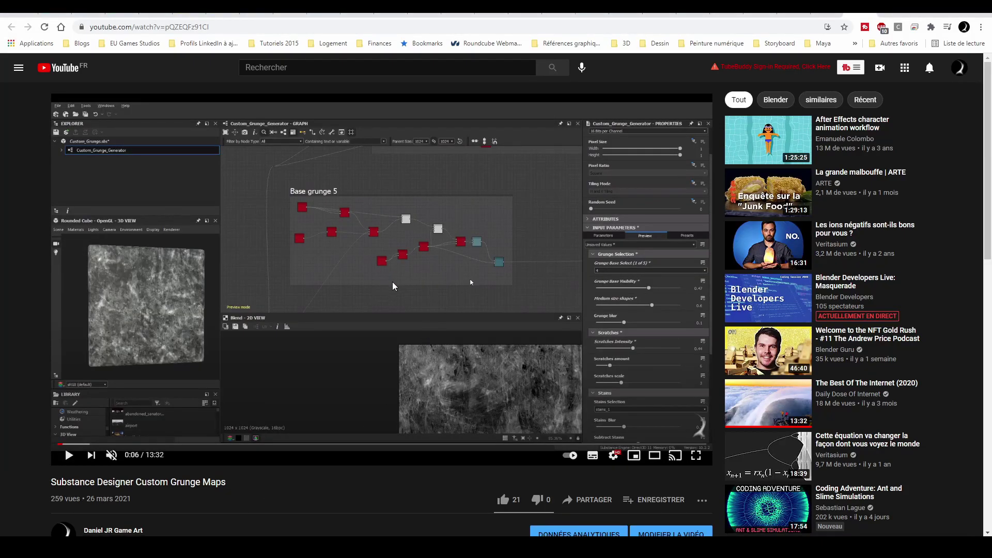
Switch to YouTube, show the author's channel videos, and open the Substance Grunge Generator (presentation) video
scroll(393, 286, "down", 1)
left_click(111, 464)
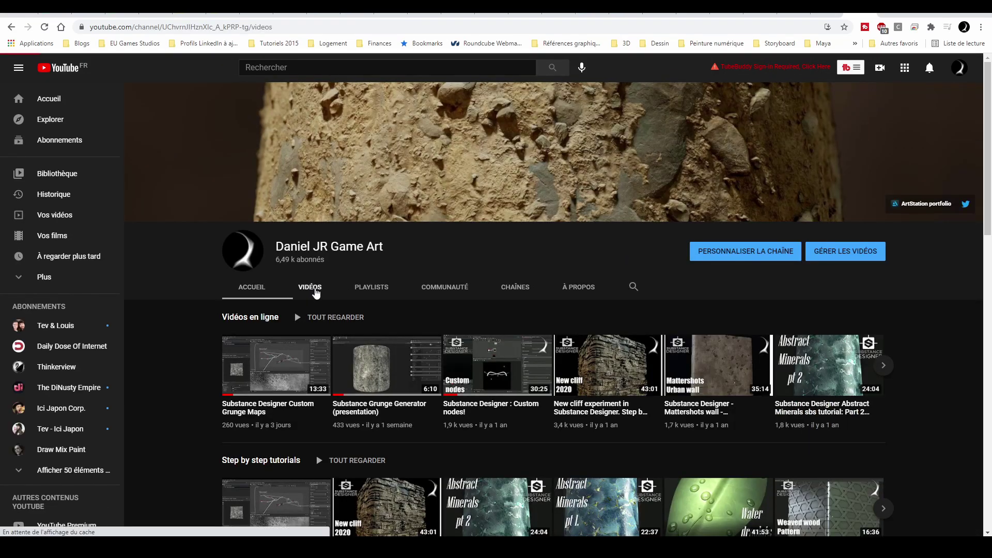
left_click(310, 287)
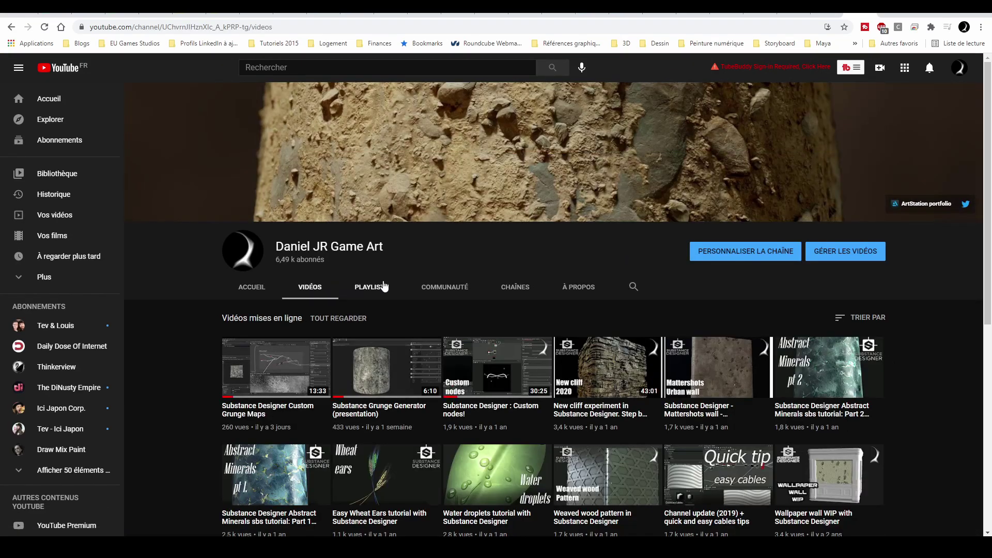
scroll(380, 288, "down", 1)
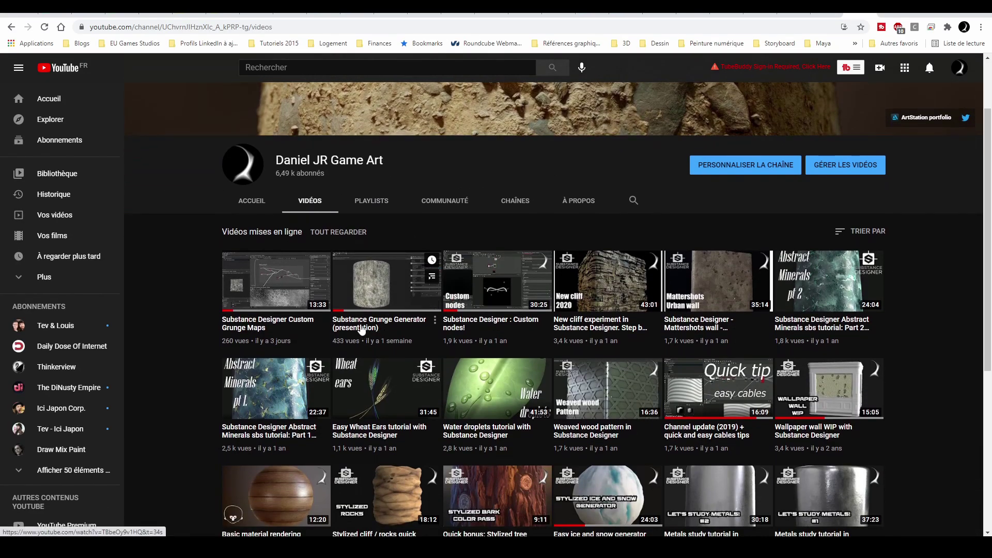
left_click(363, 328)
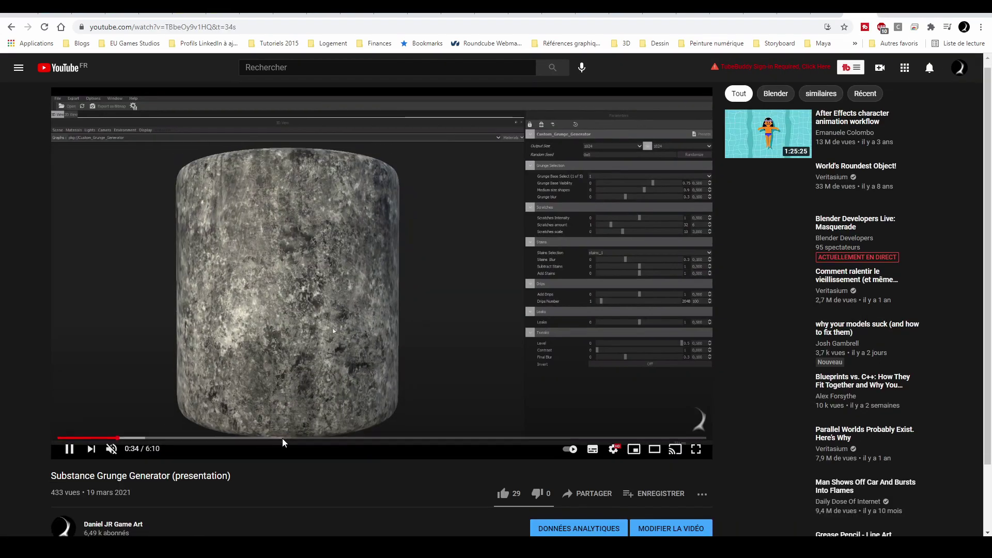
Watch the grunge generator presentation full screen to see its base grunge variations and parameters
scroll(282, 443, "down", 1)
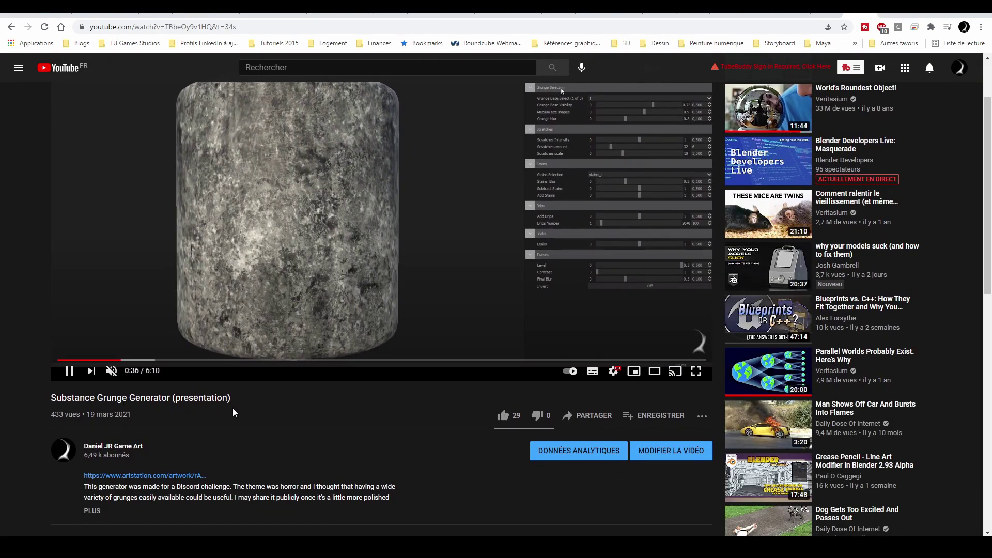
left_click(697, 371)
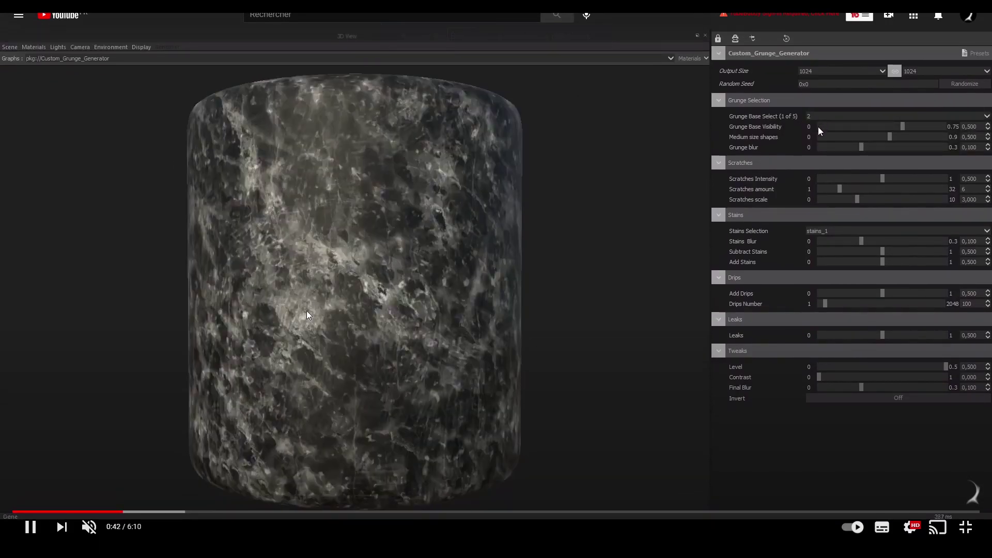
scroll(351, 342, "down", 1)
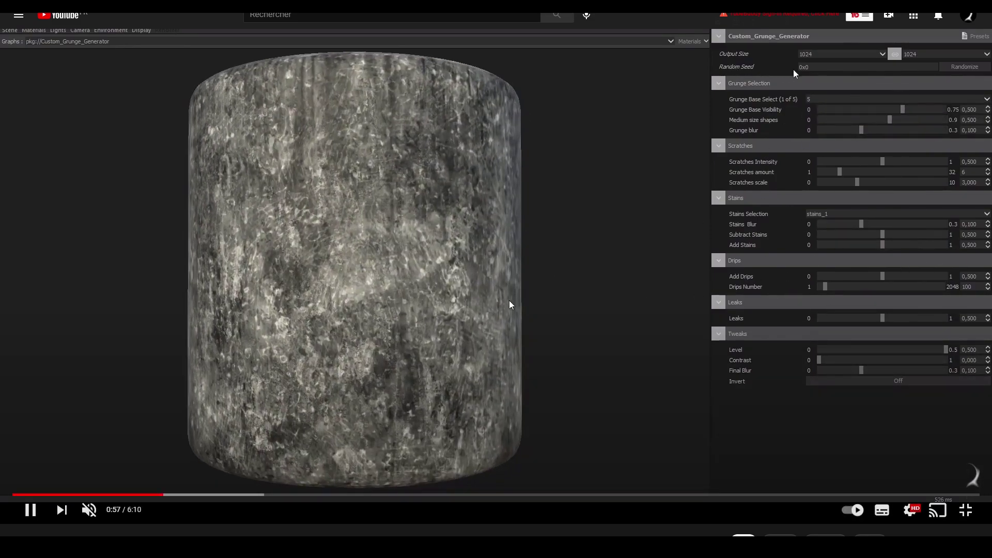
Return to Substance 3D Designer and inspect the HorrorMat_3 material on the sphere in the 3D view
key("alt+Tab")
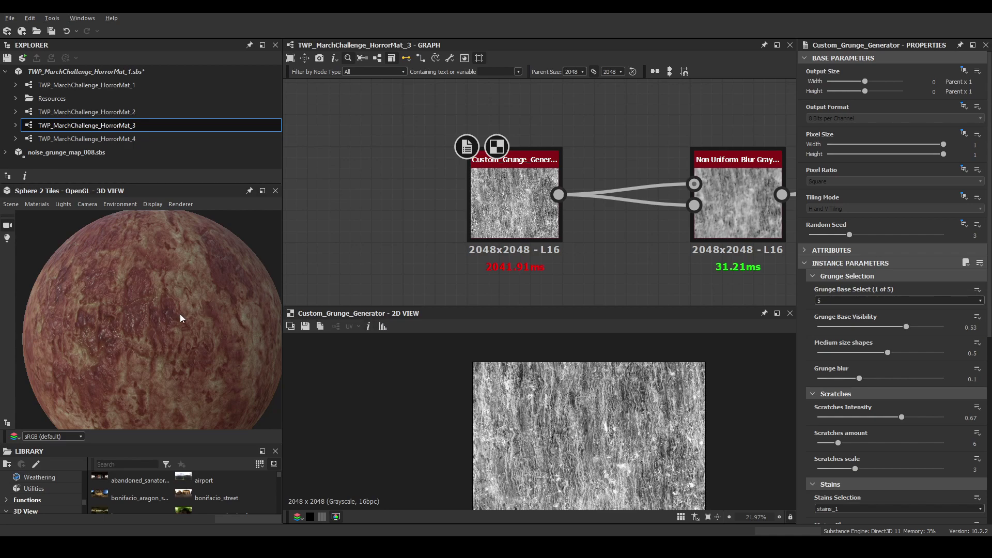
left_click_drag(181, 320, 223, 330)
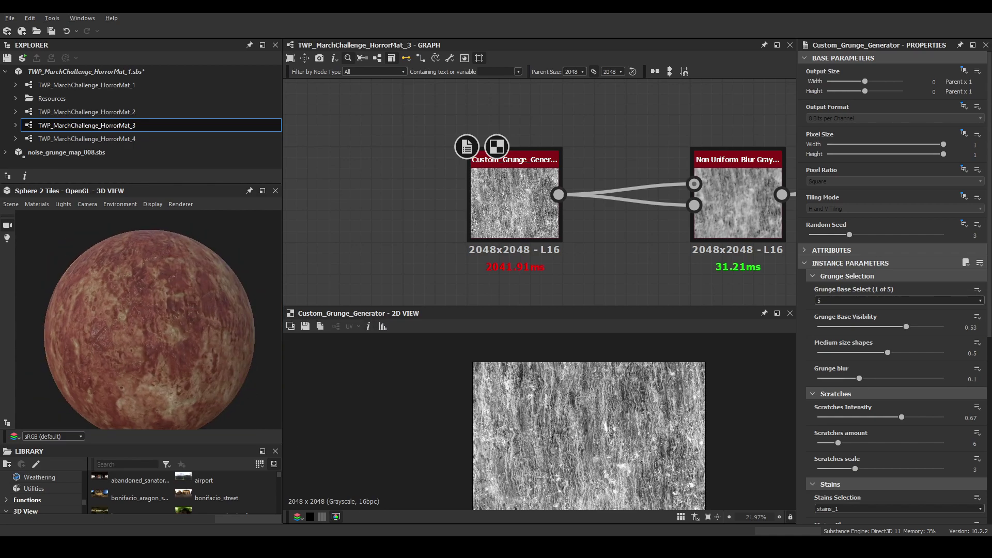
Switch to Marmoset Toolbag and apply HorrorMat_2, HorrorMat_4 and finally HorrorMat_1 to the sphere to show each material
key("alt+Tab")
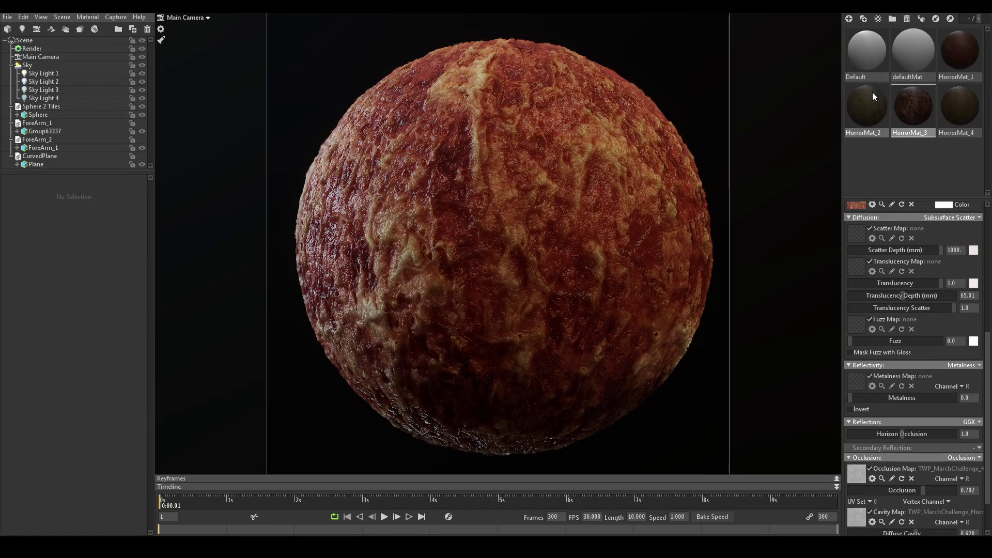
left_click_drag(872, 92, 568, 209)
left_click_drag(956, 110, 569, 179)
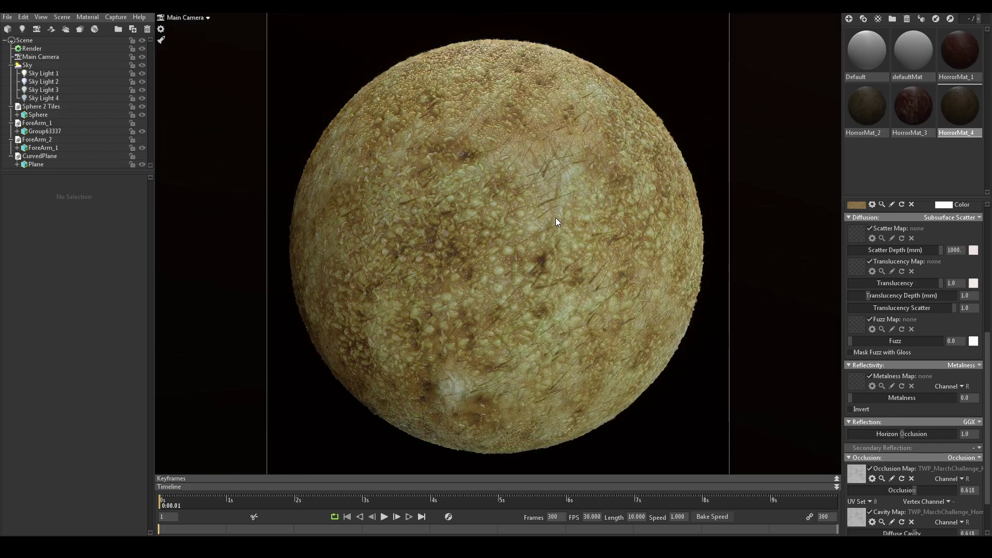
left_click_drag(960, 52, 588, 185)
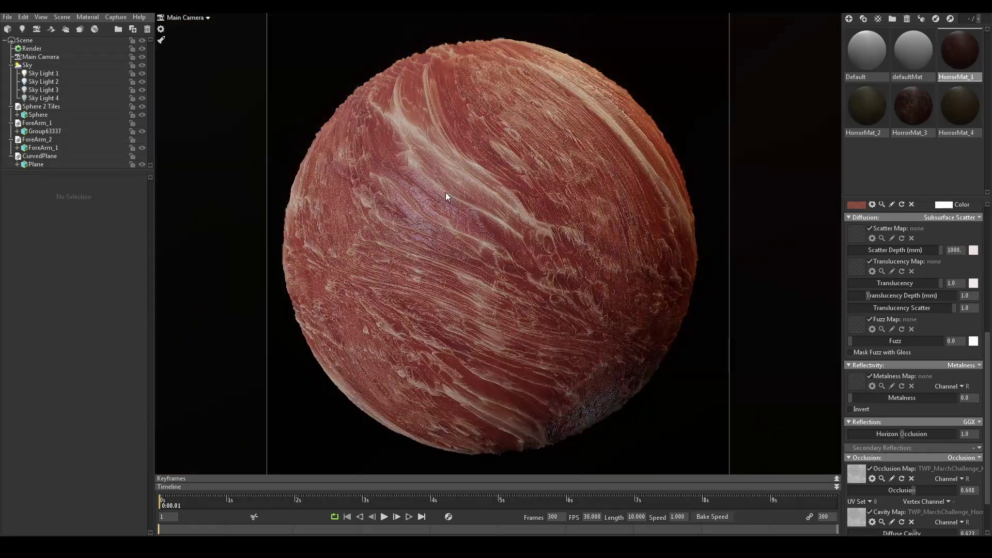
left_click_drag(473, 197, 433, 186)
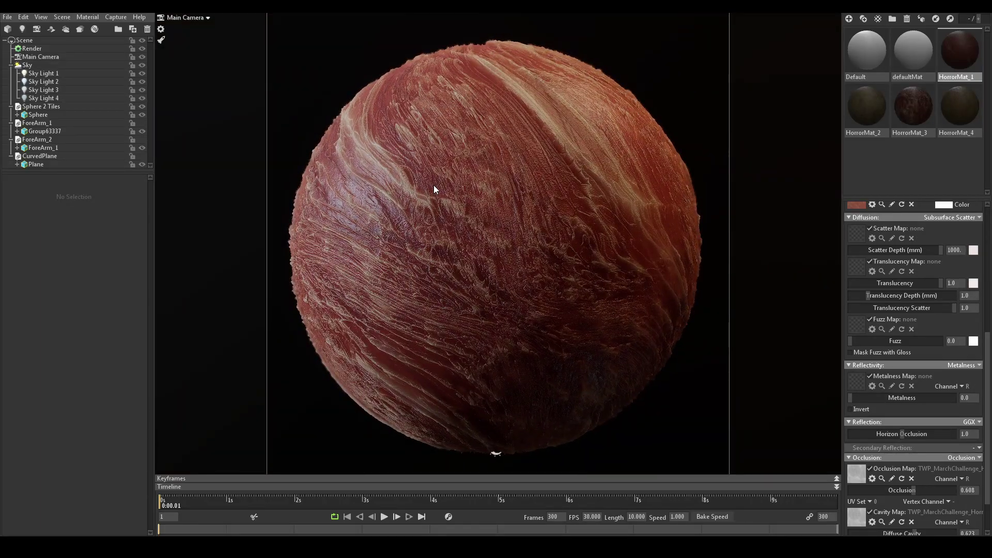